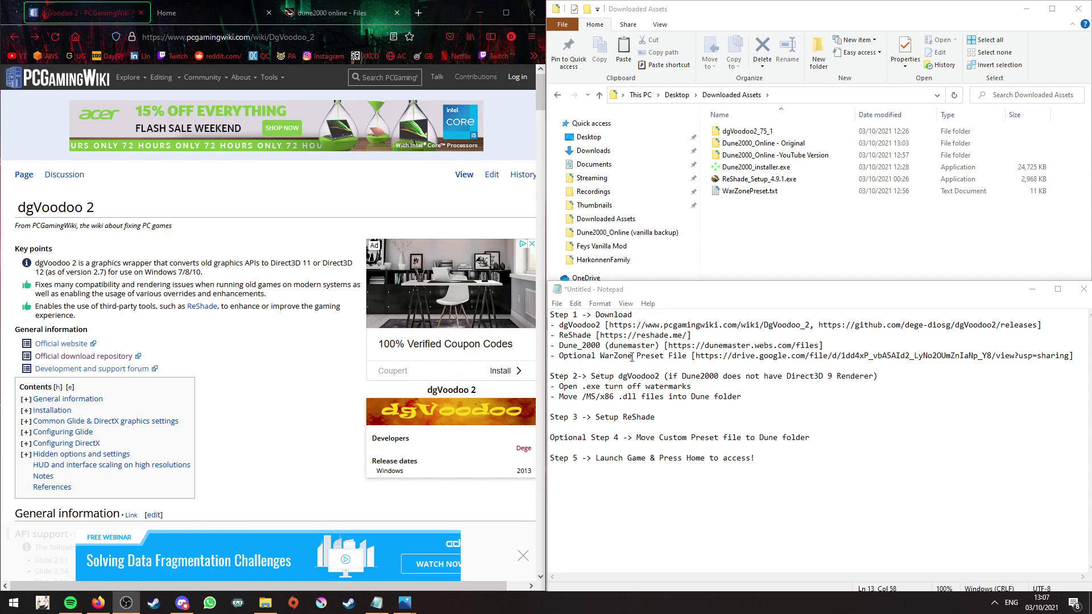
Review the setup notes listing the downloads, the dgVoodoo2 and ReShade setup, the optional preset and the game launch.
click(582, 324)
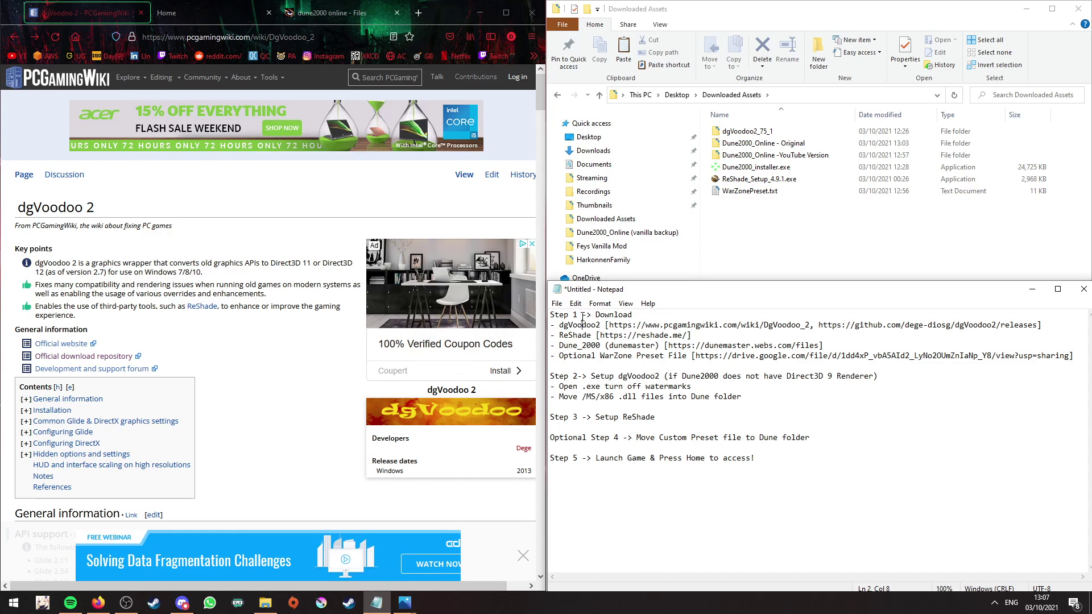
double_click(606, 346)
click(912, 381)
click(687, 420)
click(870, 437)
click(790, 500)
double_click(638, 326)
click(638, 327)
Open dgVoodoo 2's official download repository from its PCGamingWiki page and locate the dgVoodoo2_75_1 folder in Downloaded Assets.
click(92, 259)
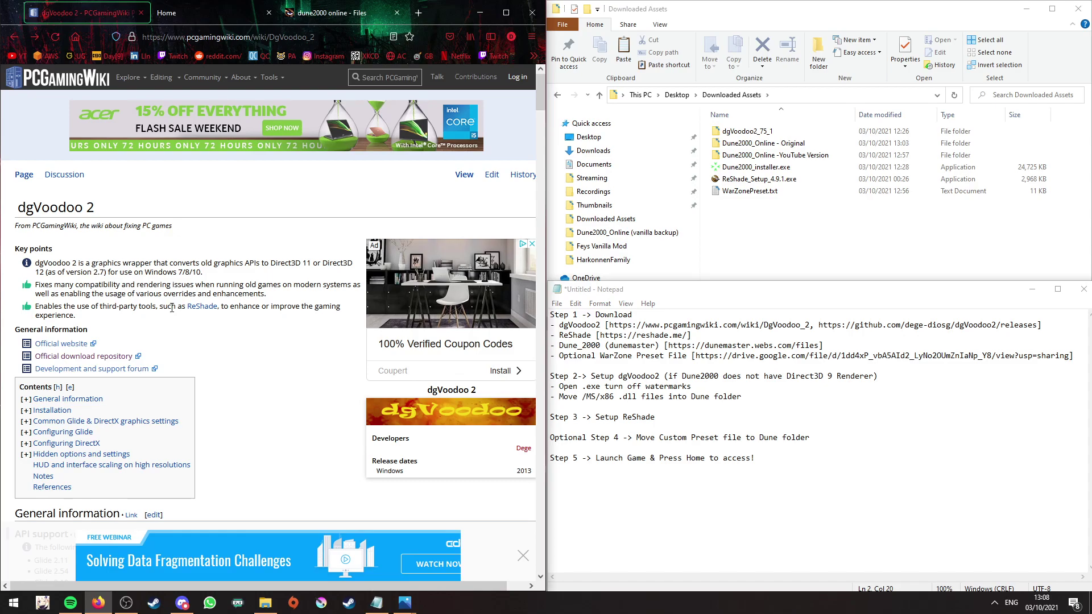
click(92, 362)
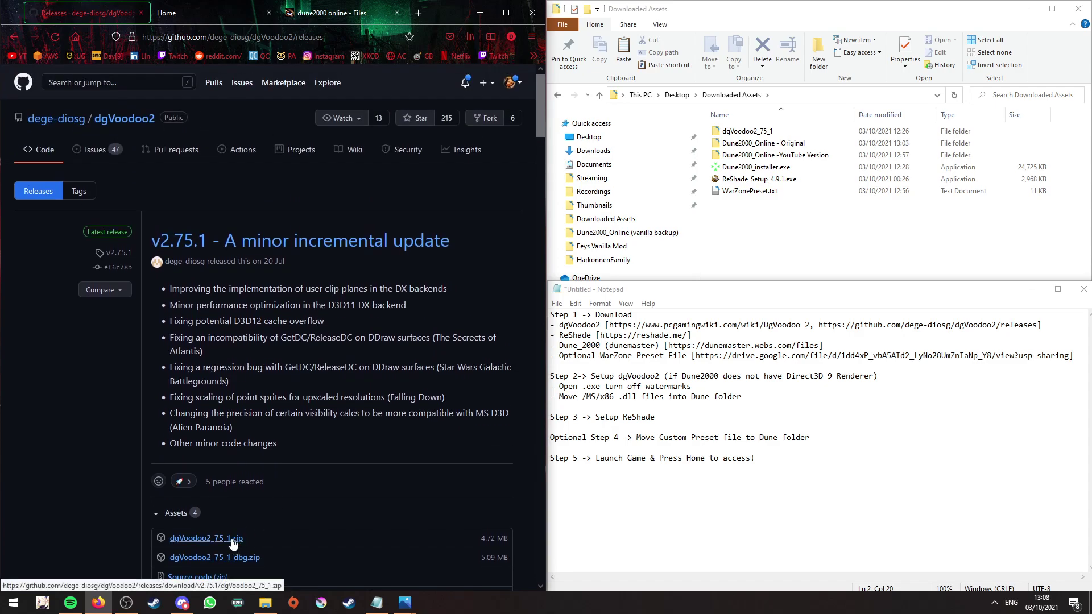
click(787, 137)
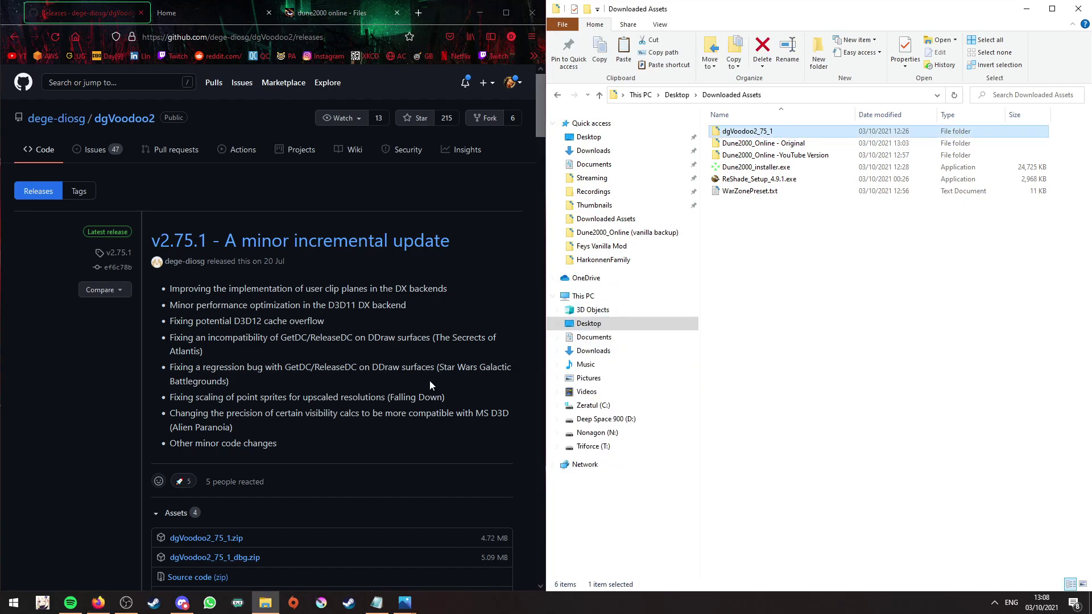
click(377, 603)
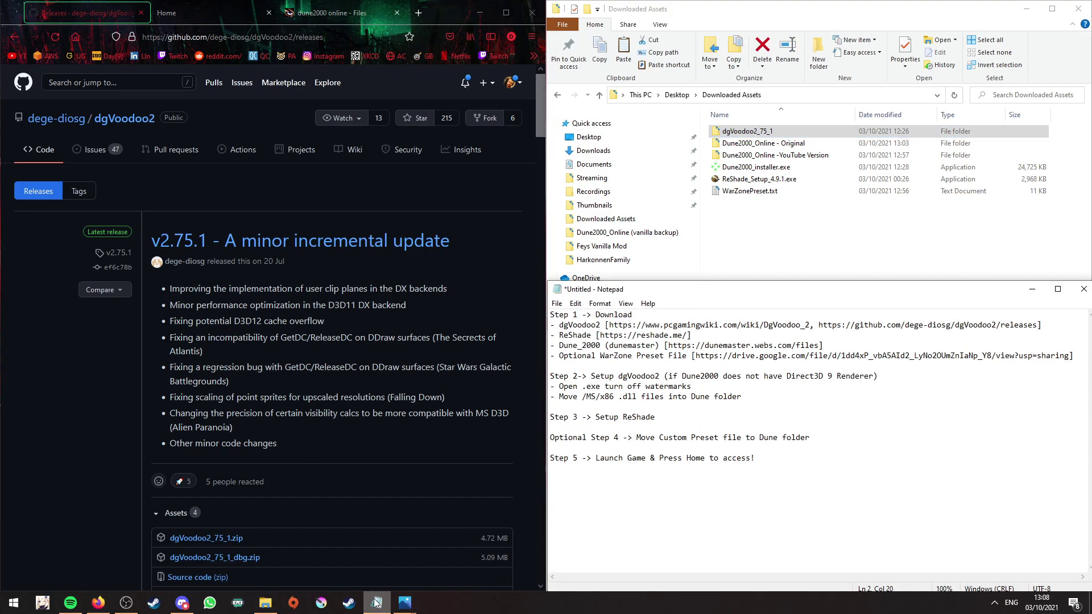
Show the ReShade 4.9.1 download on reshade.me without saving it, and locate ReShade_Setup_4.9.1.exe in Downloaded Assets.
click(210, 17)
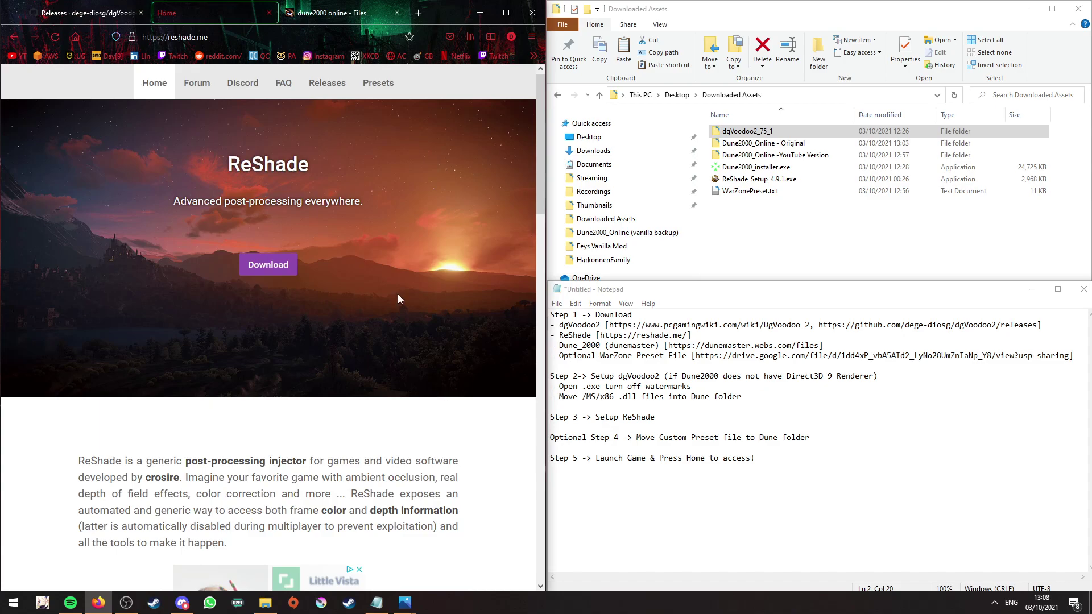
click(268, 265)
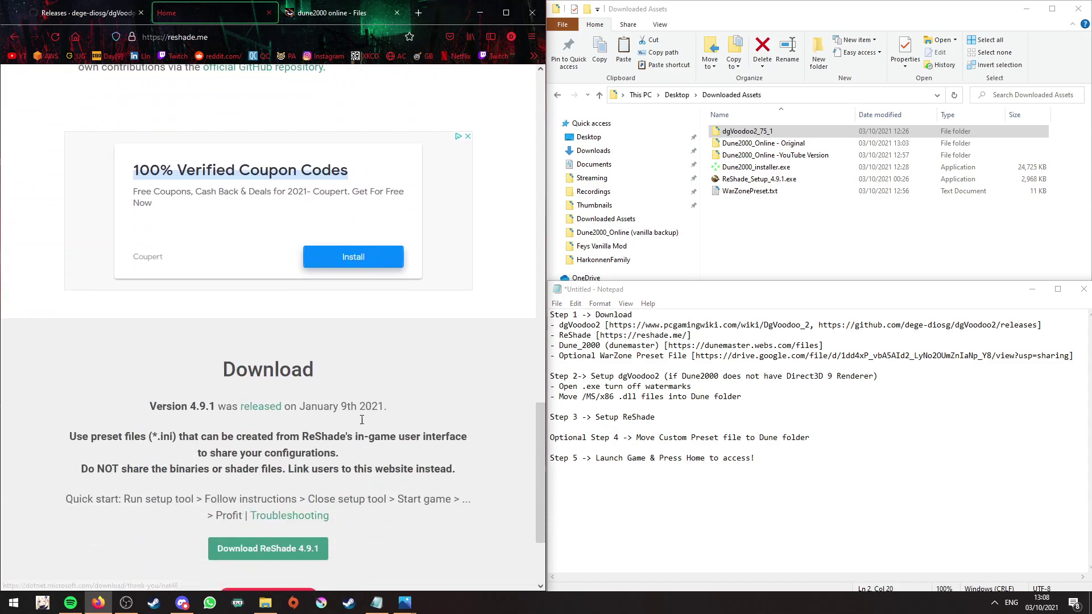
click(278, 495)
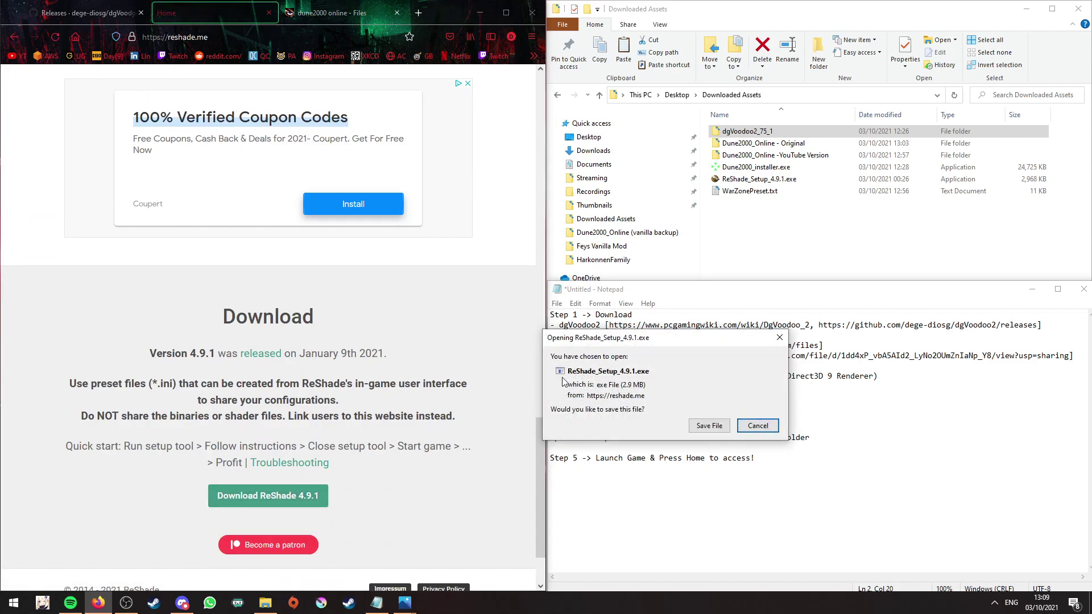
click(758, 426)
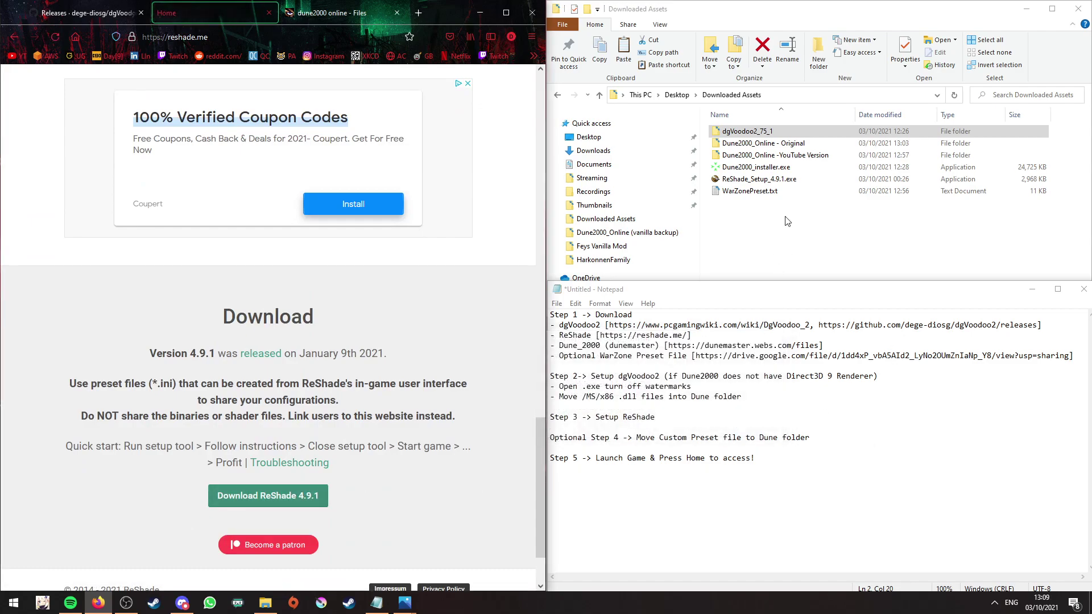
click(804, 184)
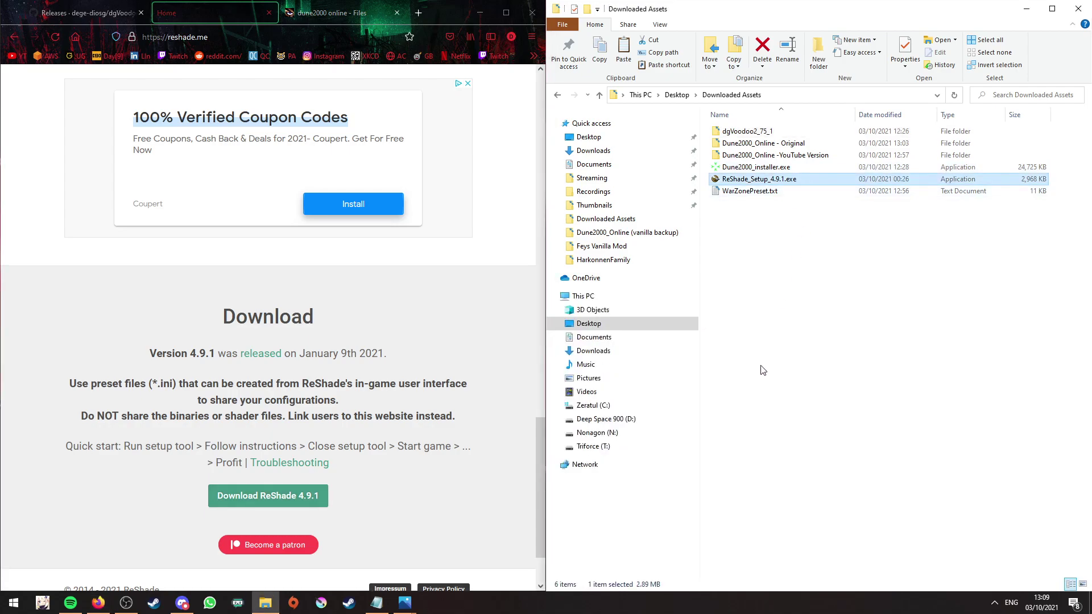
click(378, 602)
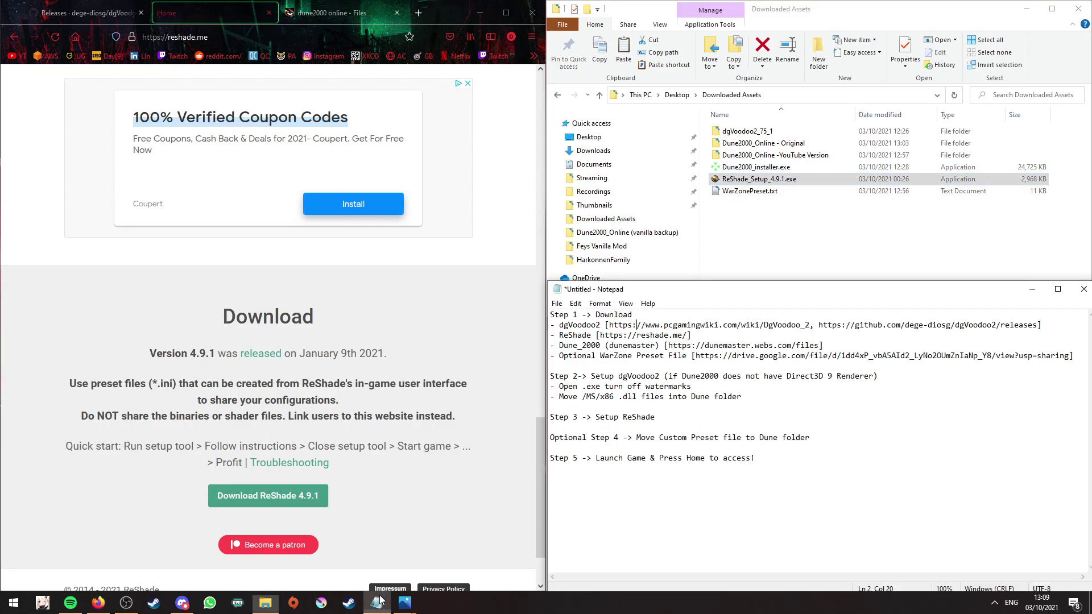
Open the Files page of the Dune Master website to view the Dune 2000 Online downloads.
click(652, 345)
click(336, 13)
click(21, 191)
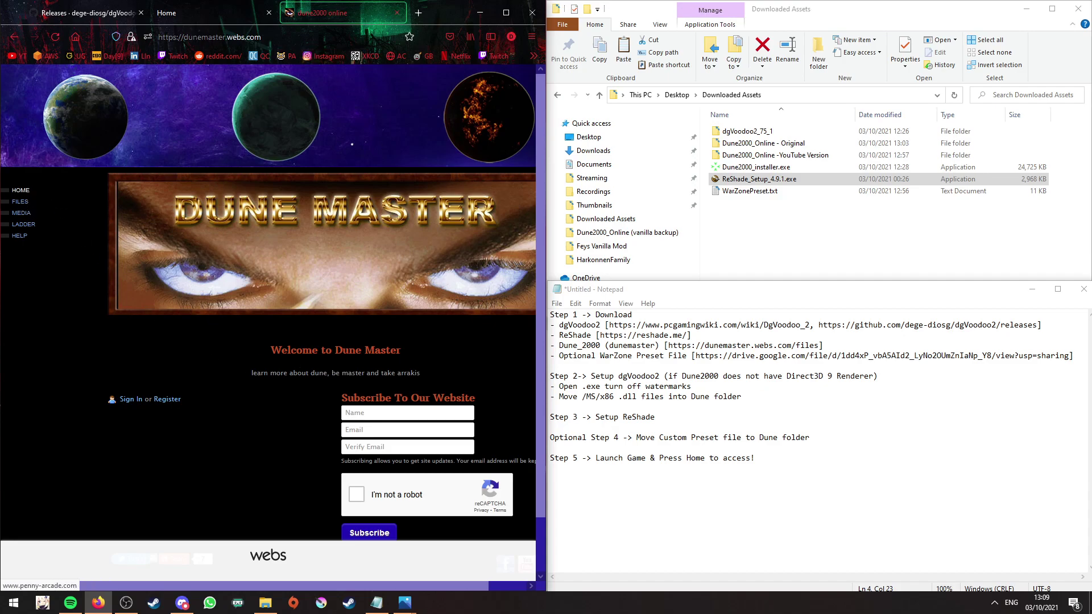
click(22, 202)
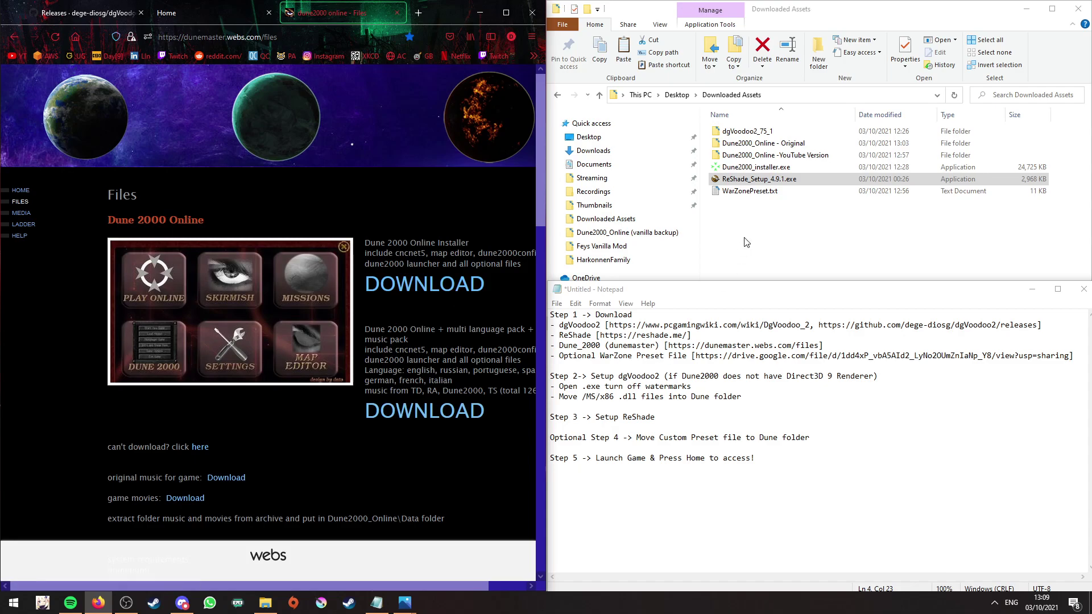
Examine the shader settings in WarZonePreset.txt through to the end of the file, and close it.
double_click(778, 193)
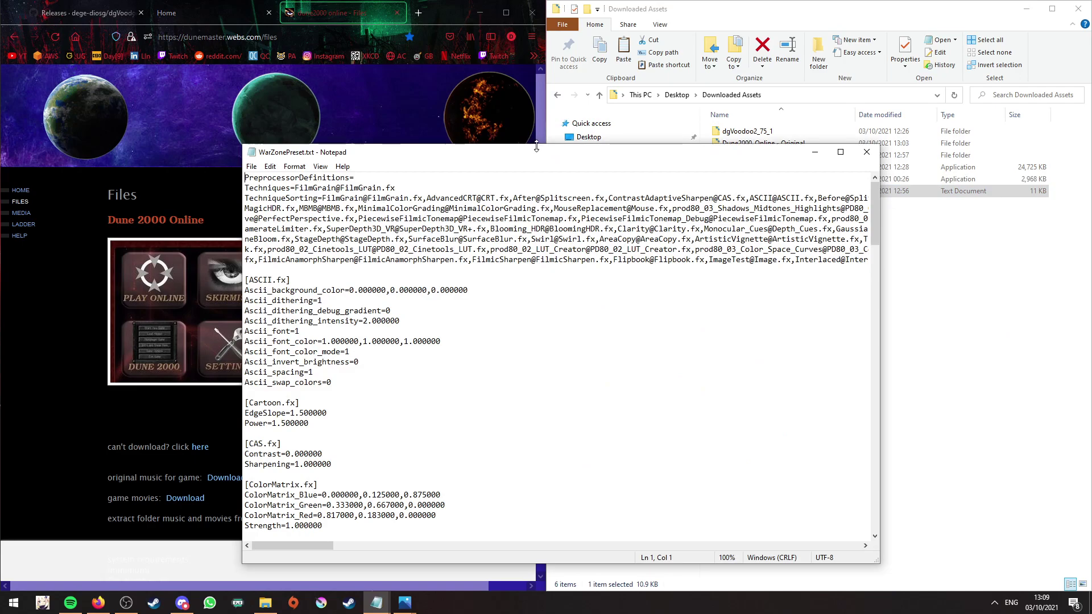
drag(535, 155, 360, 1)
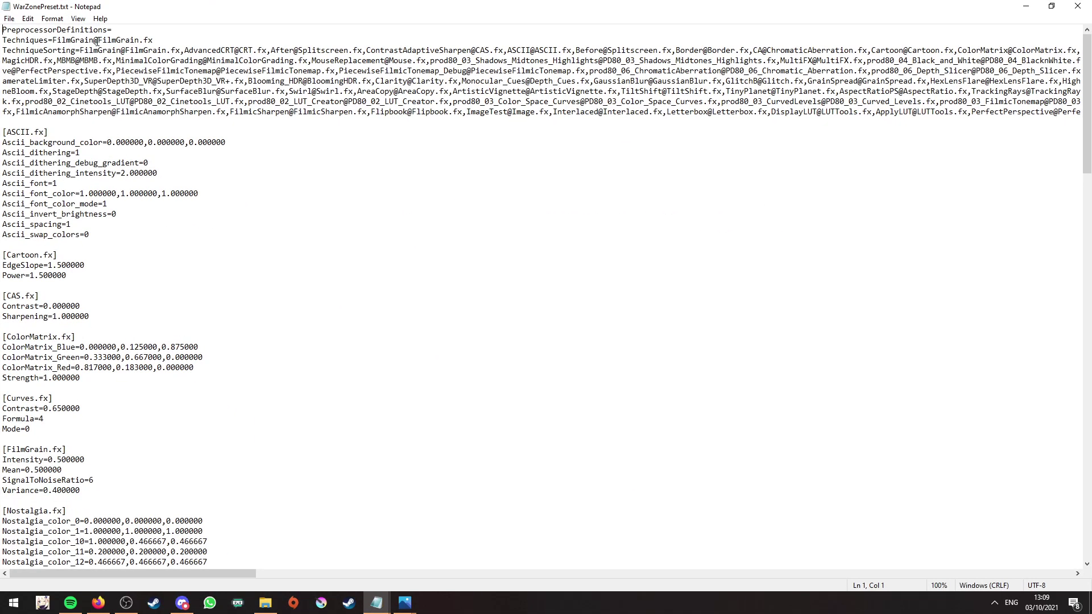
double_click(84, 32)
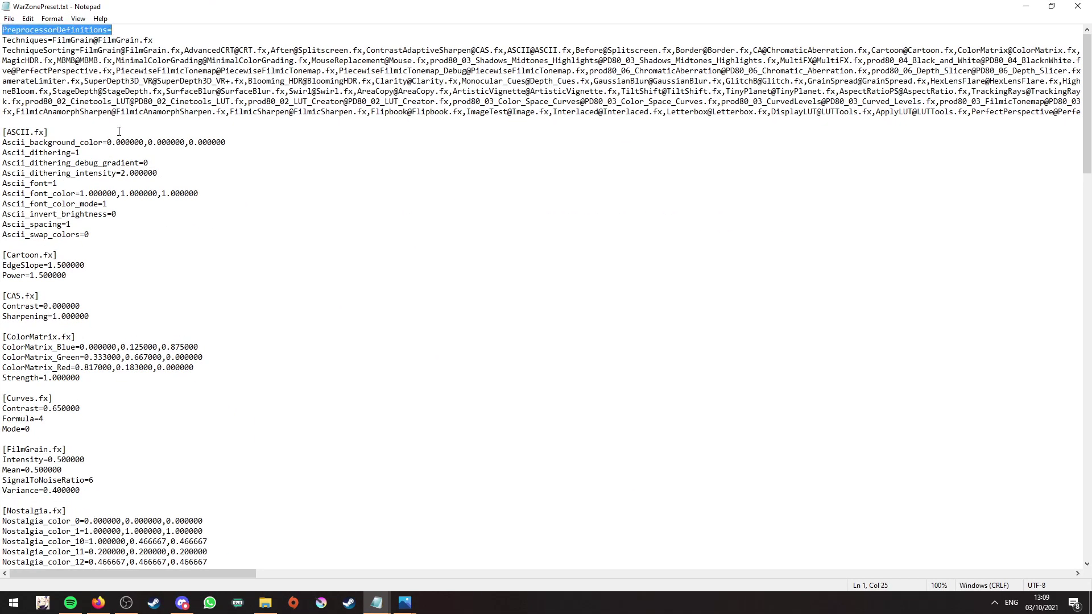
click(20, 132)
double_click(20, 132)
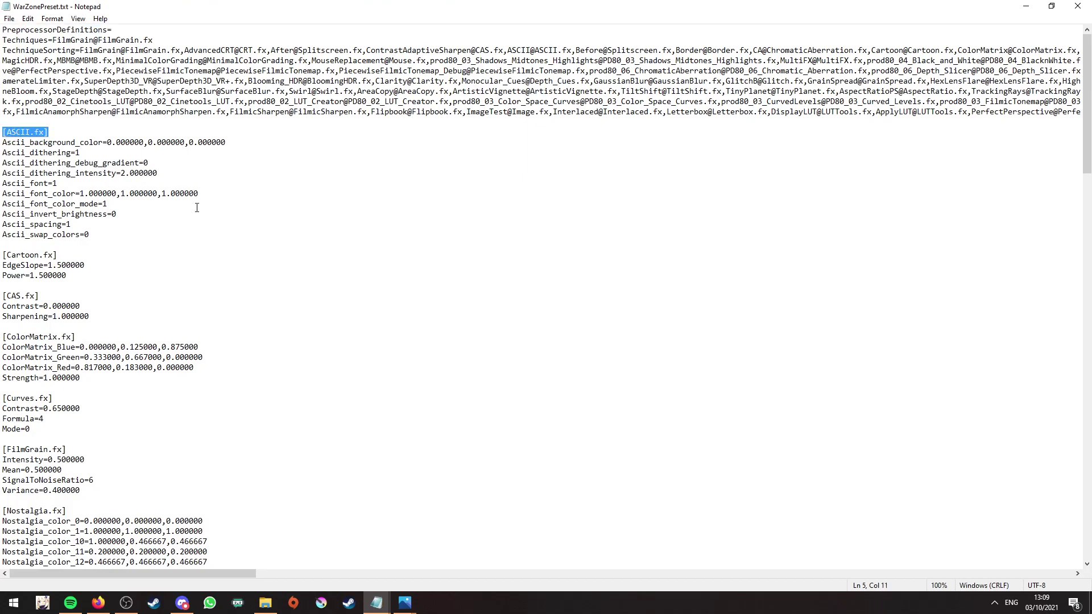
click(128, 304)
click(163, 357)
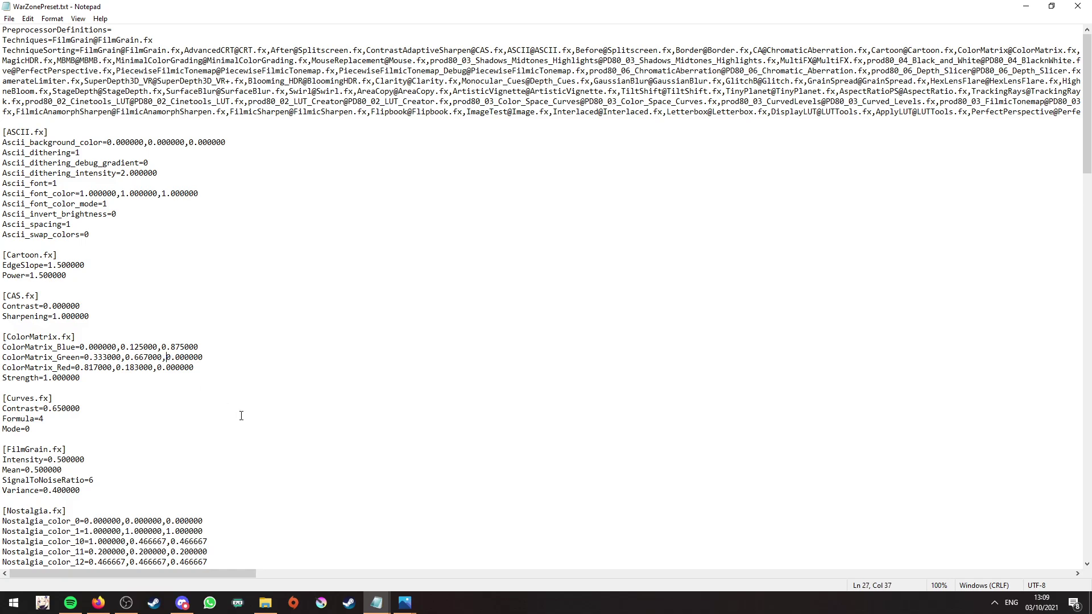
scroll(278, 369, down, 9)
scroll(433, 434, down, 20)
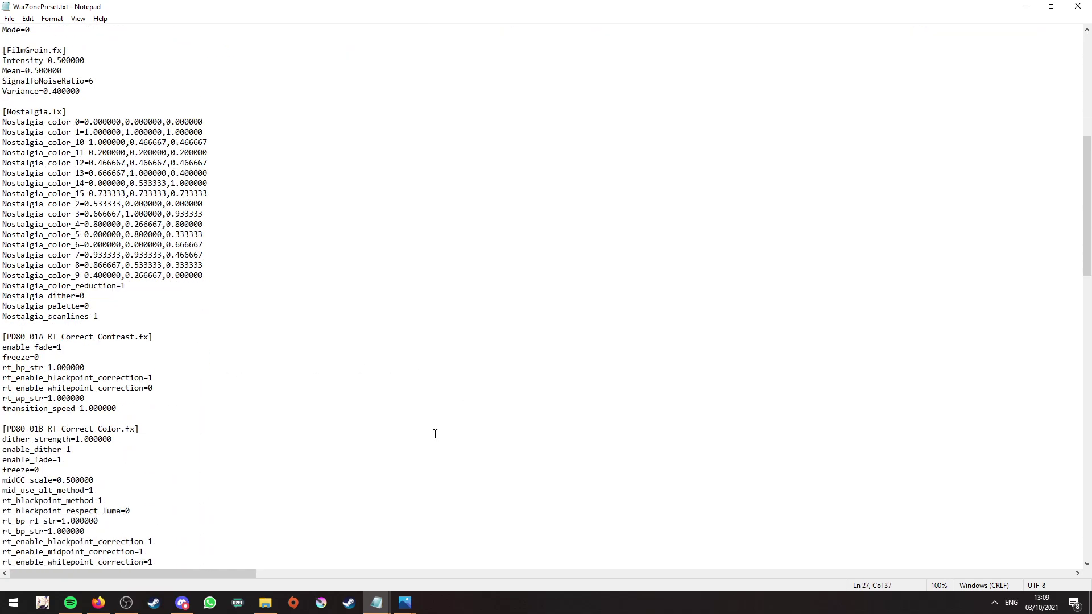
scroll(436, 434, down, 18)
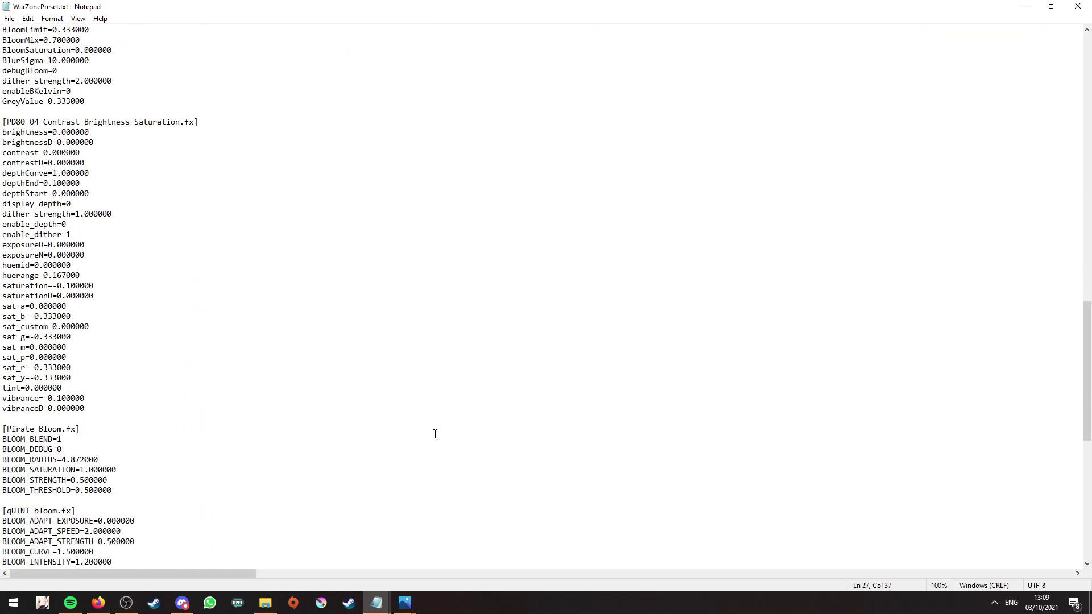
scroll(436, 434, down, 1)
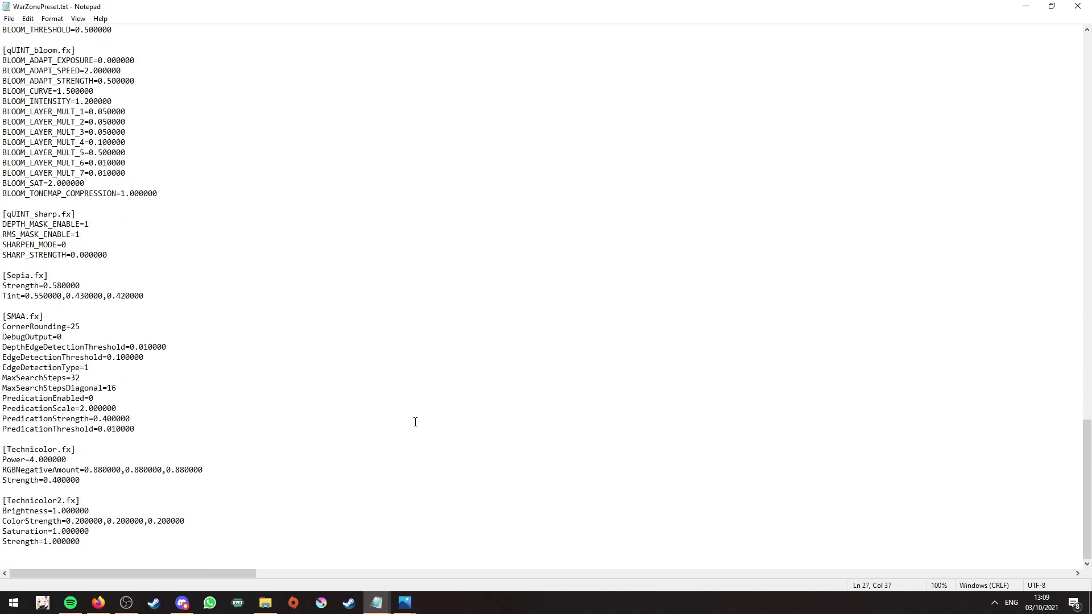
click(1077, 5)
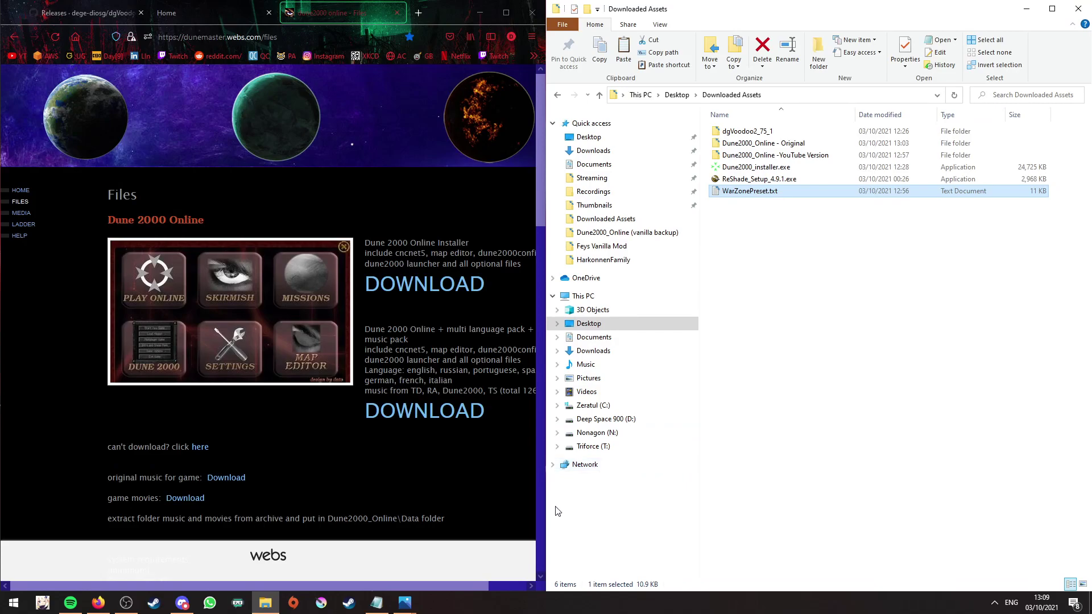
Minimize the setup notes, maximize the Downloaded Assets folder window and clear its file selection.
click(378, 602)
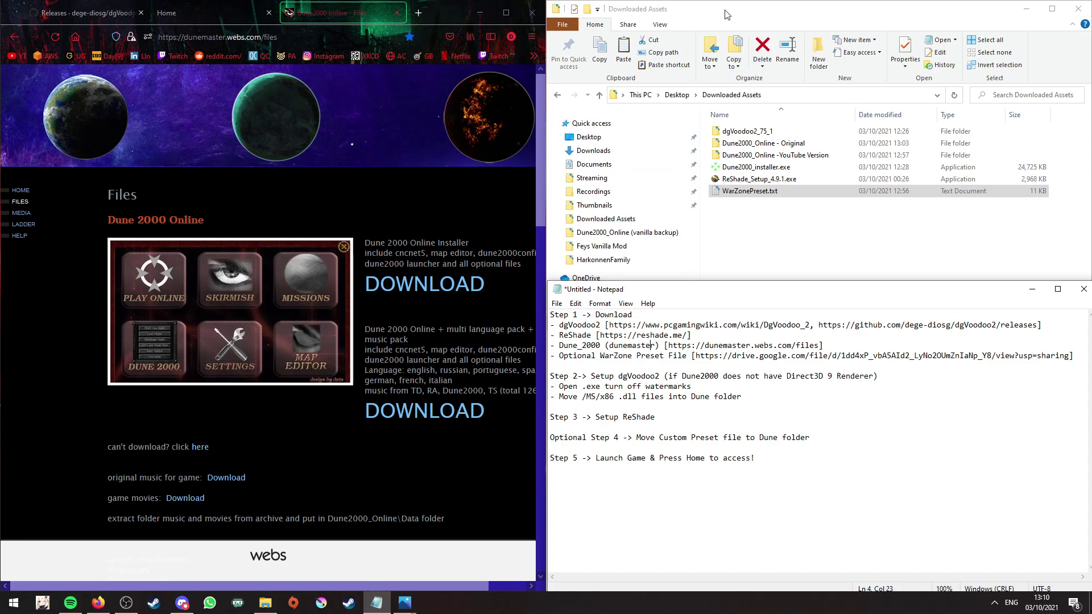
key(super+Down)
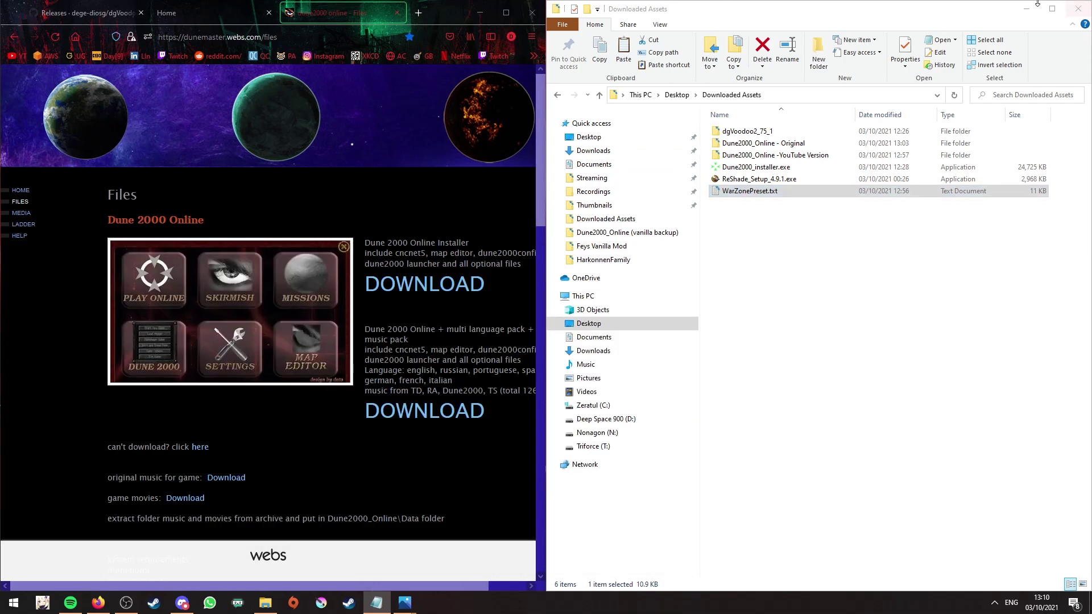
double_click(920, 18)
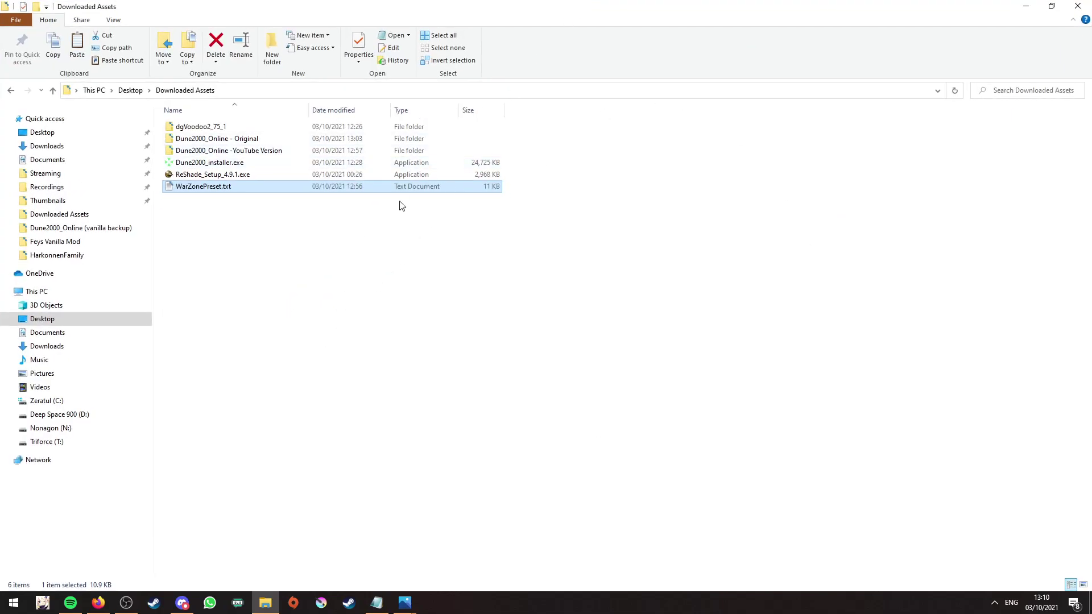
click(303, 310)
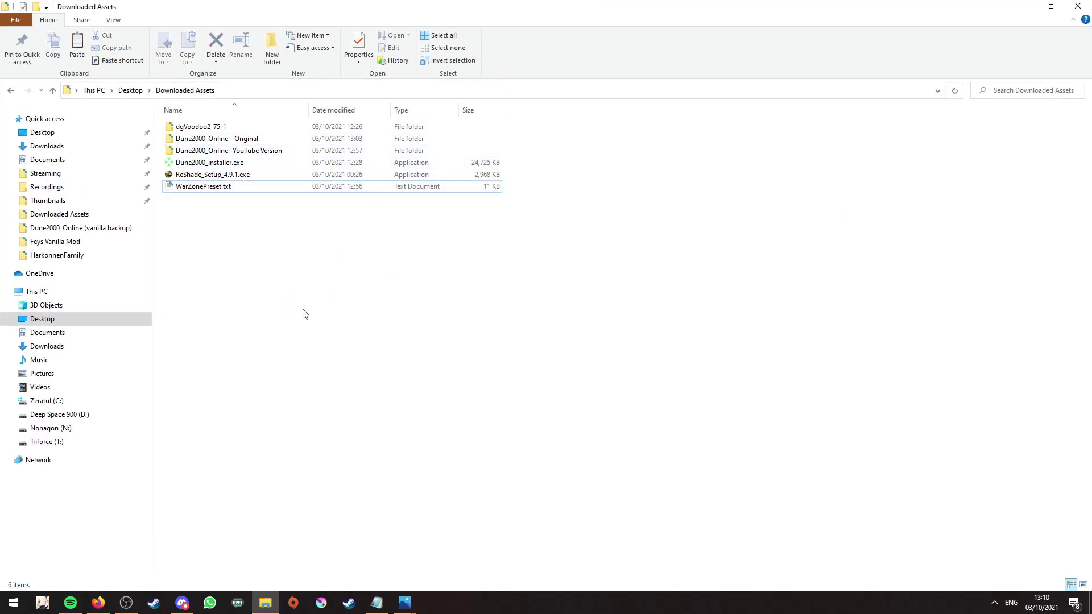
Check the renderer setting in Dune2000Config.exe from the Dune2000_Online -YouTube Version folder, and close the dialog without saving.
double_click(273, 150)
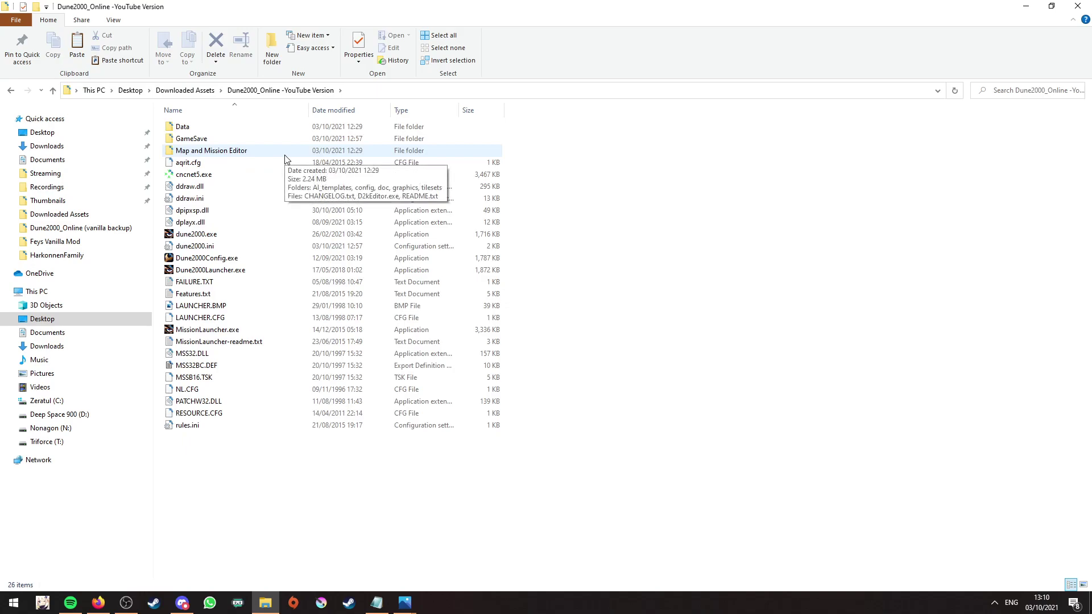
click(254, 260)
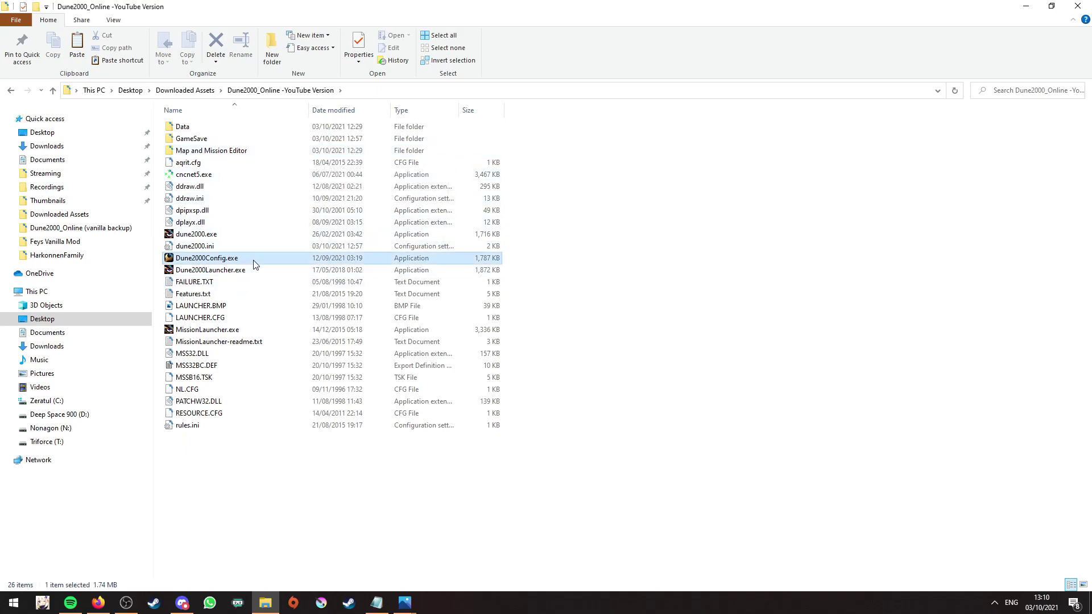
double_click(254, 263)
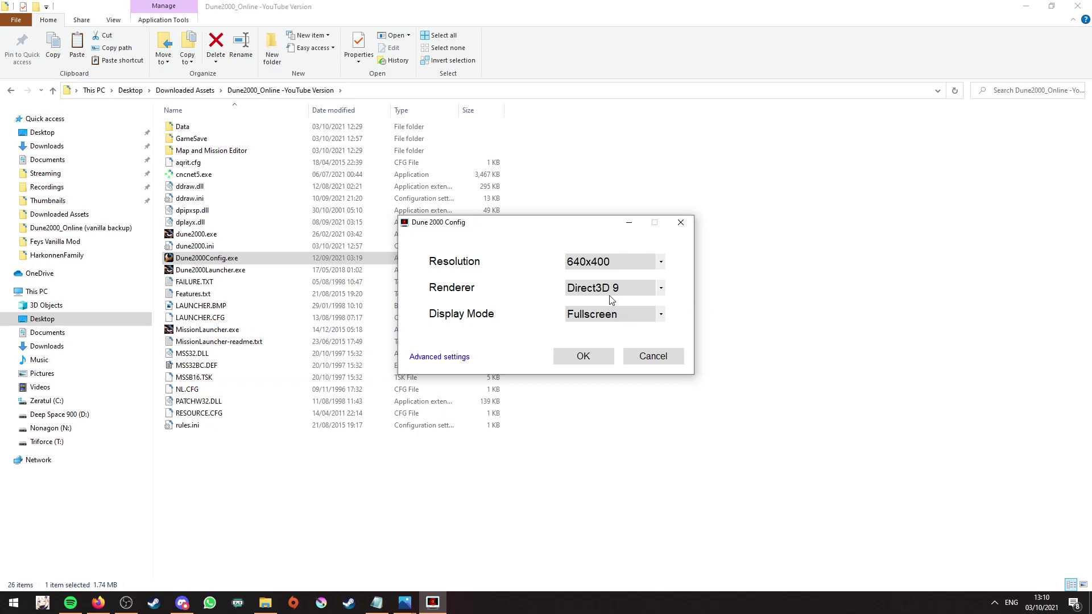
click(653, 356)
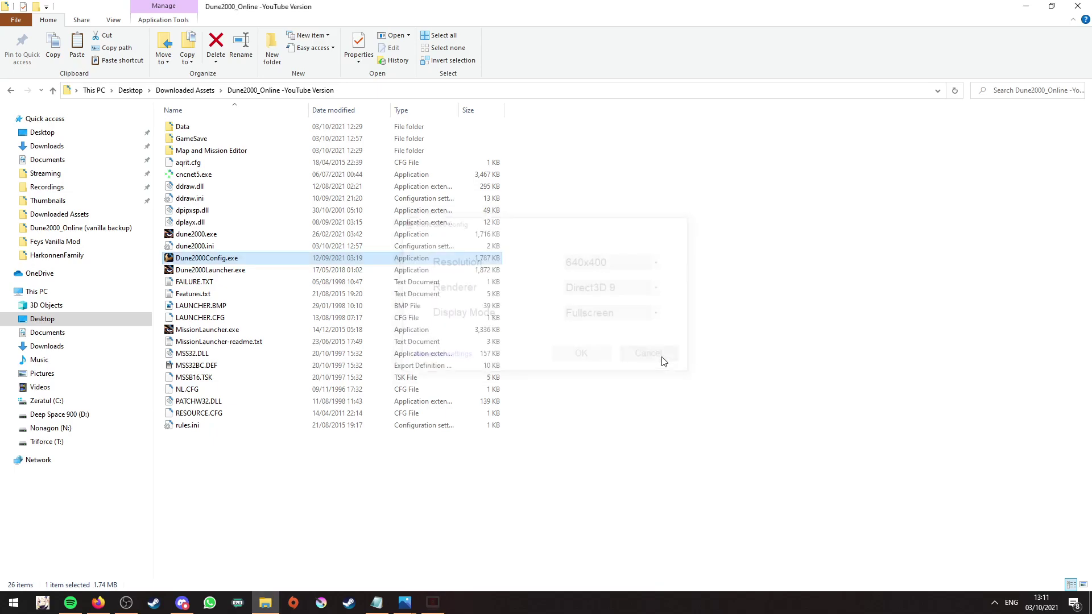
Run dgVoodooCpl.exe from the dgVoodoo2_75_1 folder, allowing the unverified publisher, to open the dgVoodoo control panel.
click(195, 92)
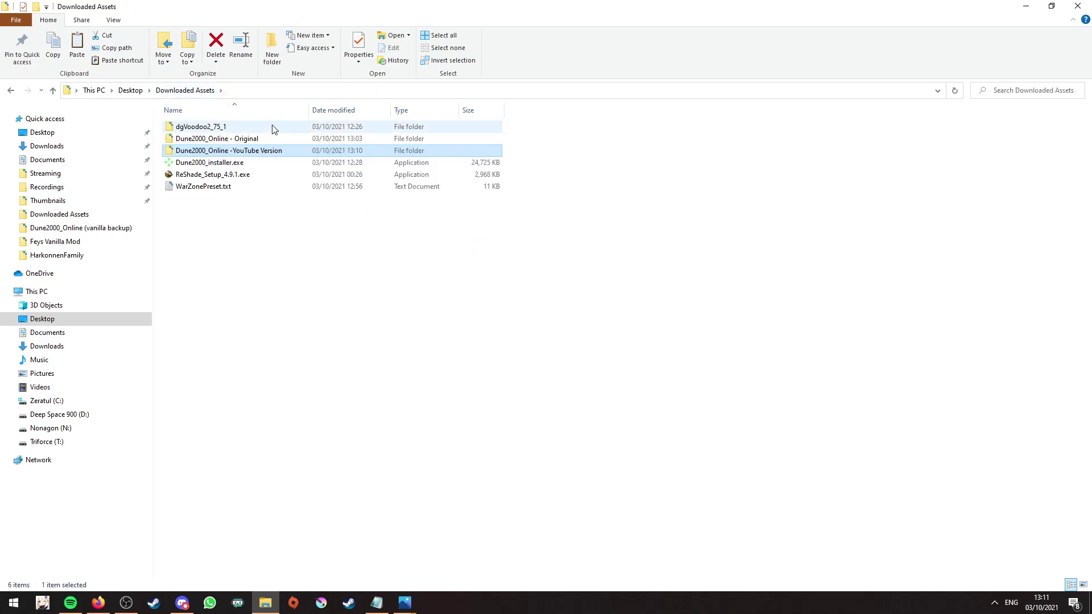
click(267, 129)
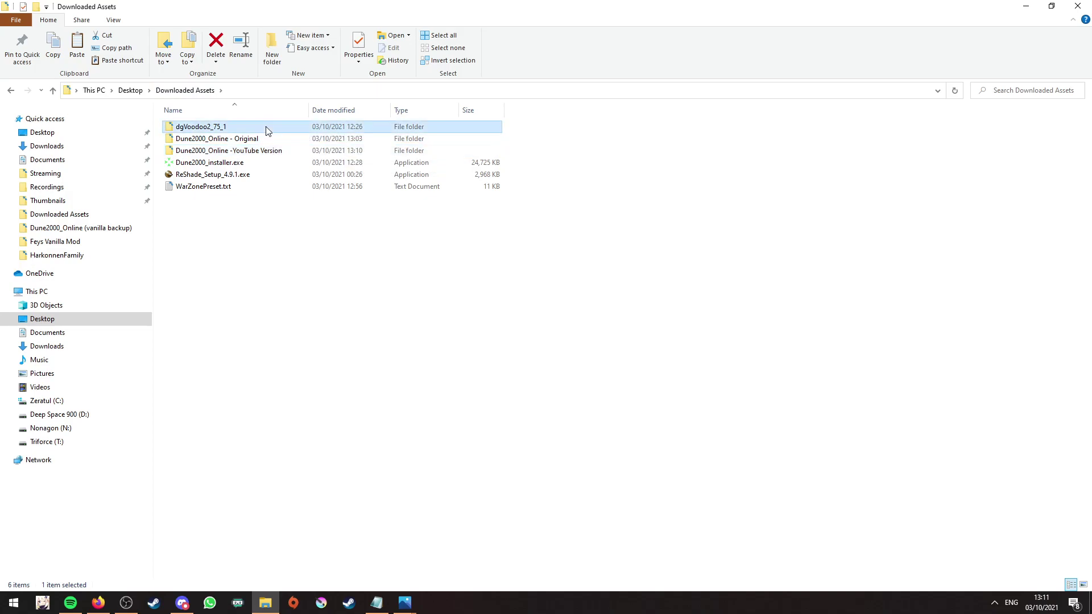
double_click(267, 129)
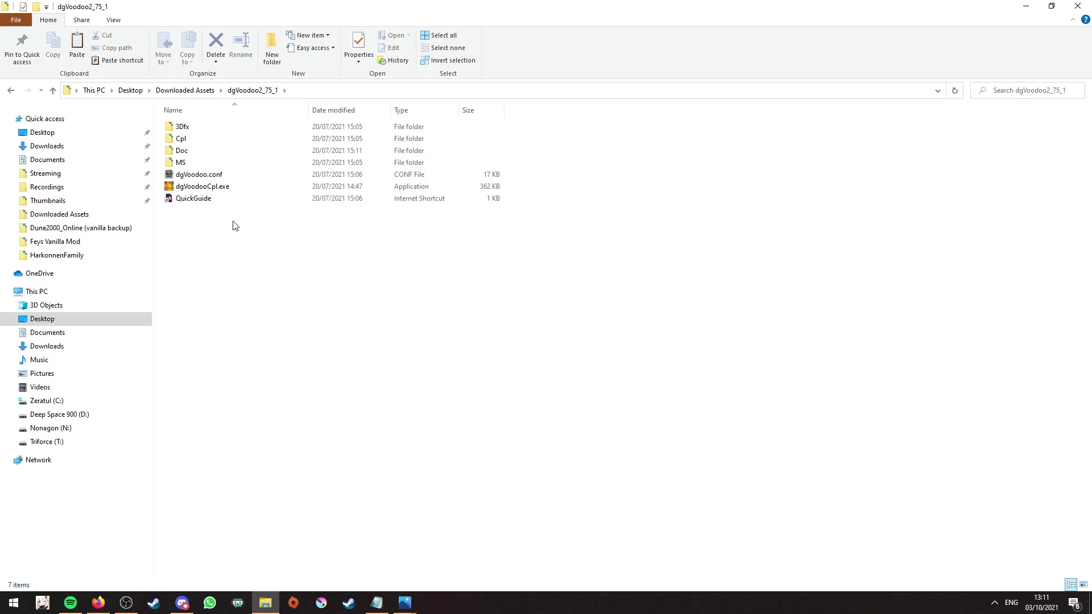
double_click(263, 191)
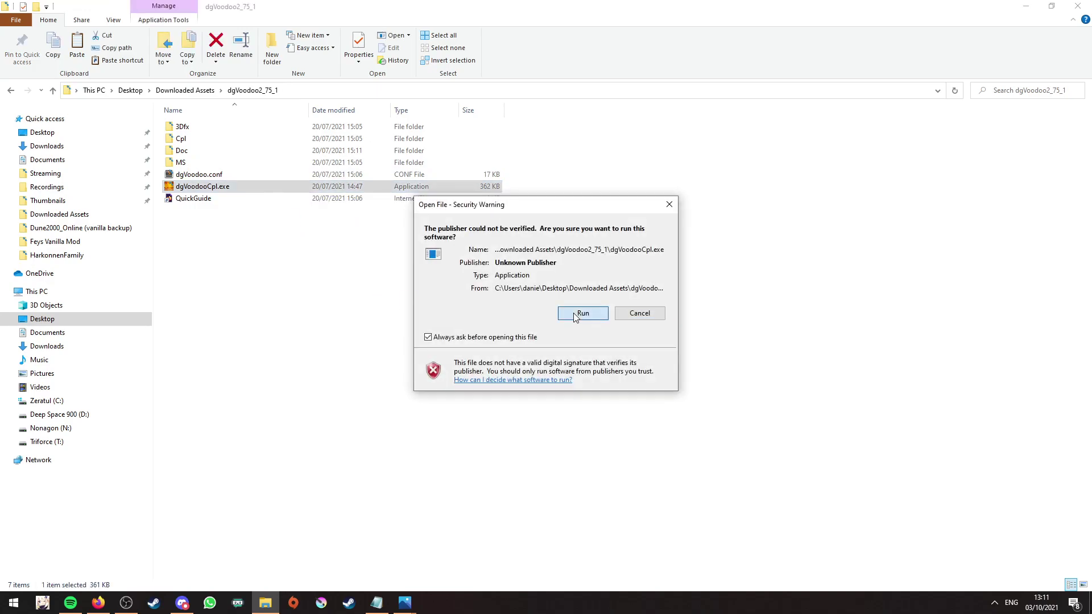
click(576, 316)
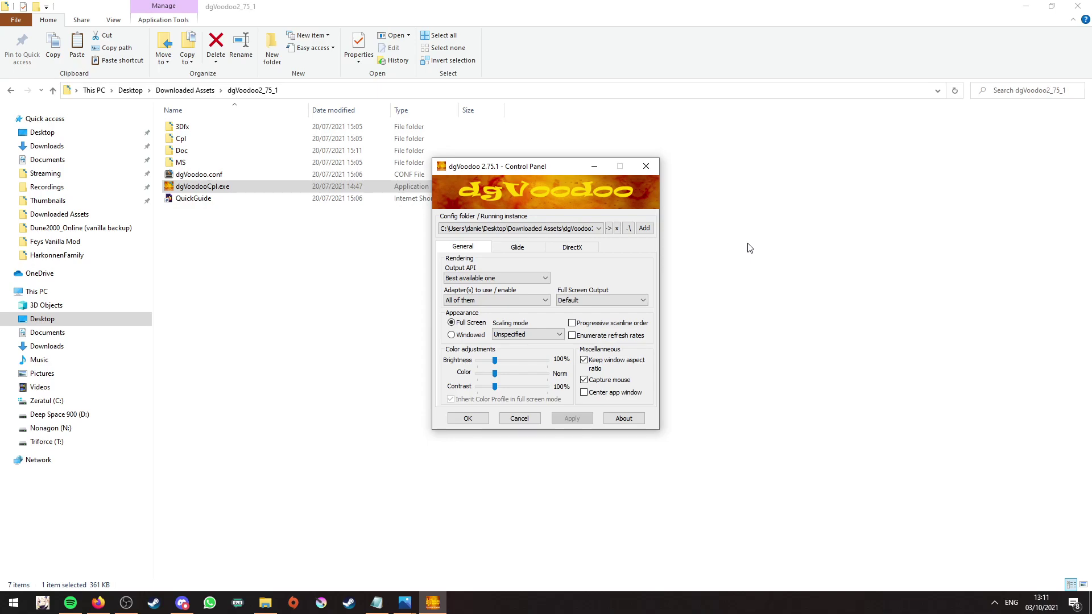
Turn off the dgVoodoo watermark in the DirectX settings and apply the change.
click(583, 249)
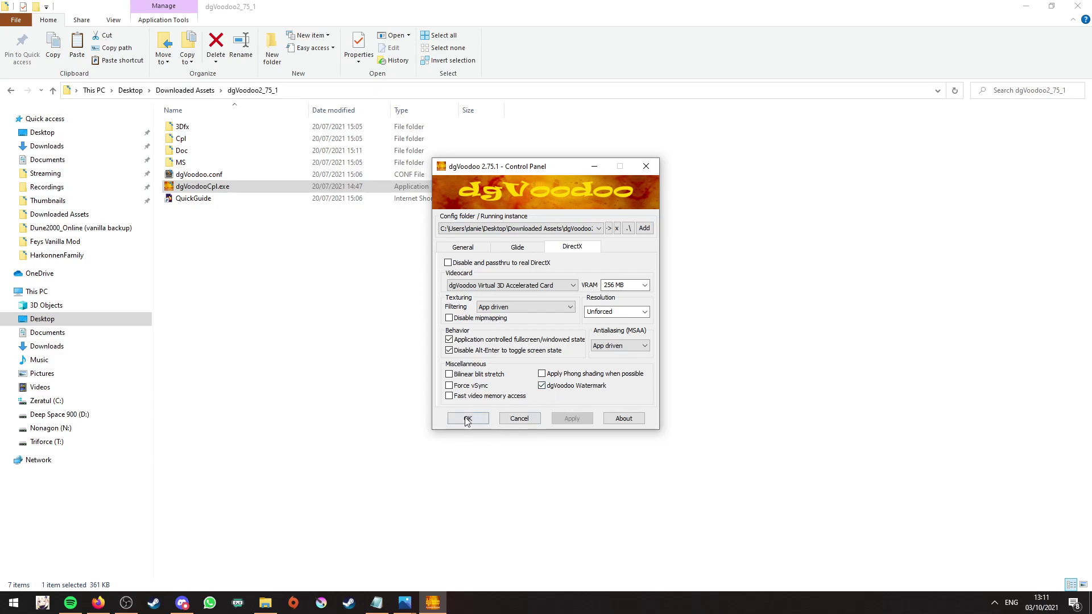
click(542, 385)
click(575, 418)
Switch the config folder to the AppData\Roaming\dgVoodoo location and close the dgVoodoo control panel.
click(601, 226)
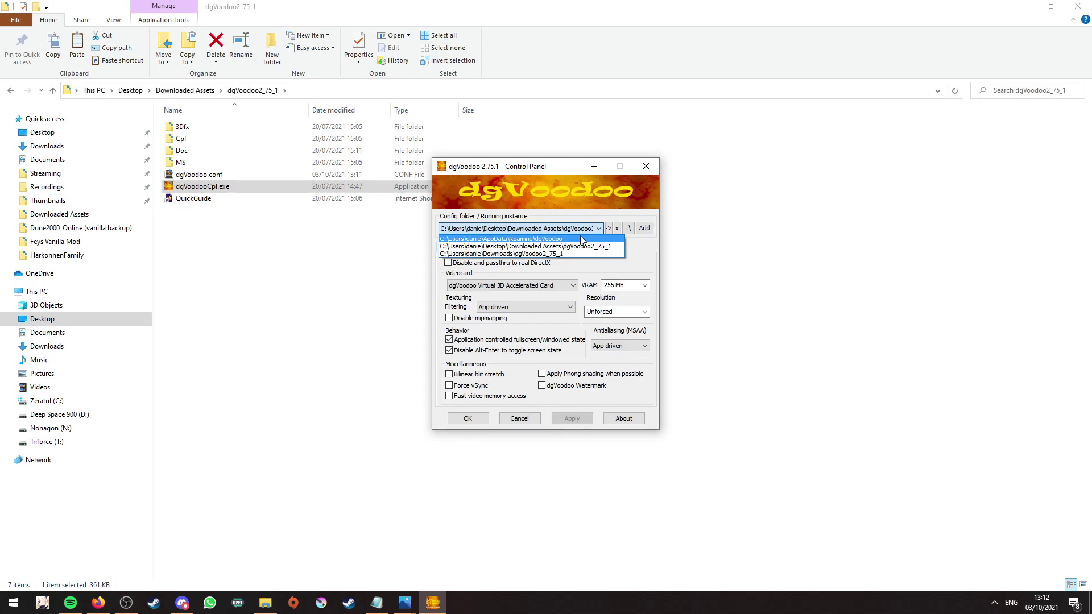
click(580, 237)
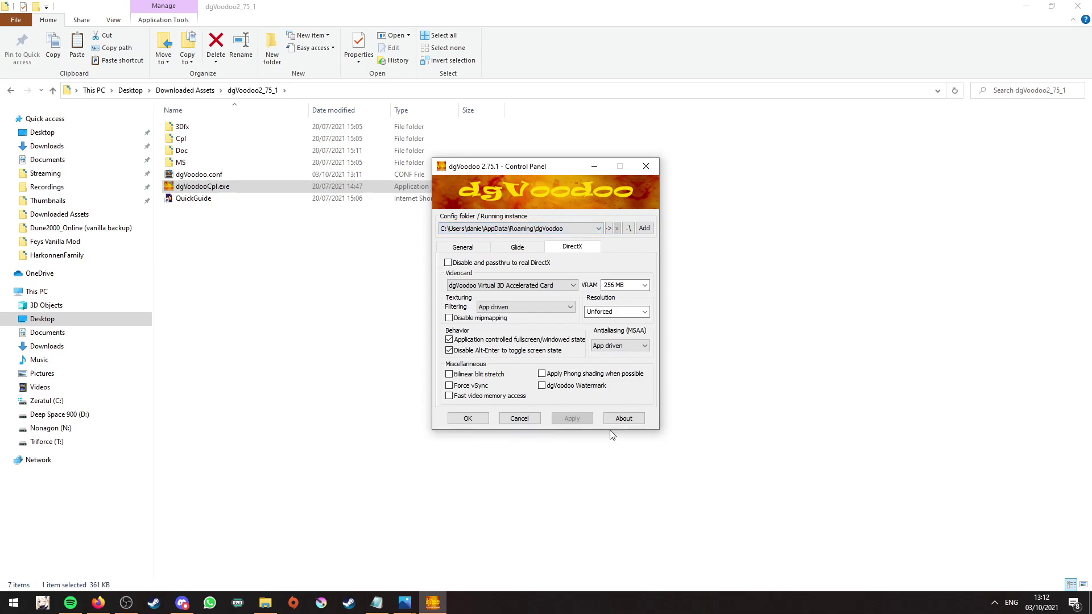
click(646, 167)
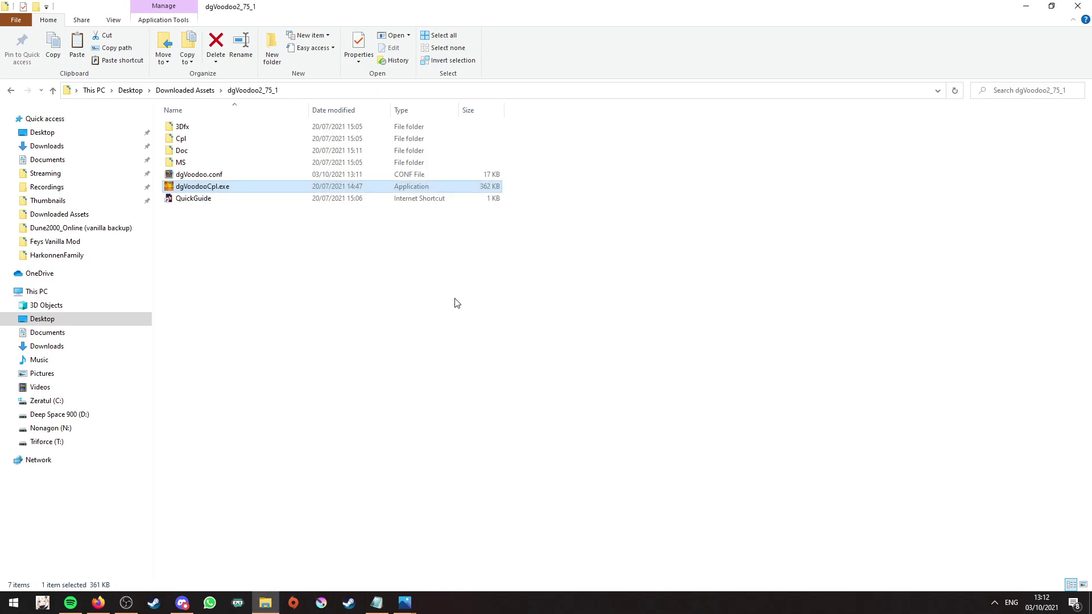
Copy all four DLL files from dgVoodoo2_75_1\MS\x86 into the Dune2000_Online -YouTube Version folder, replacing the existing DDraw.dll.
click(259, 258)
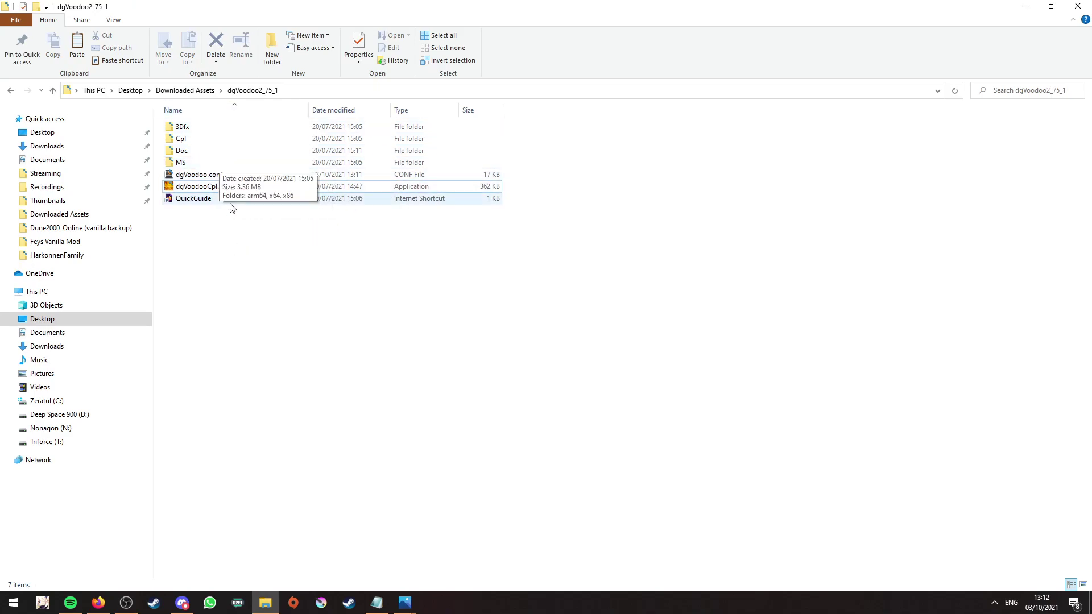
double_click(250, 167)
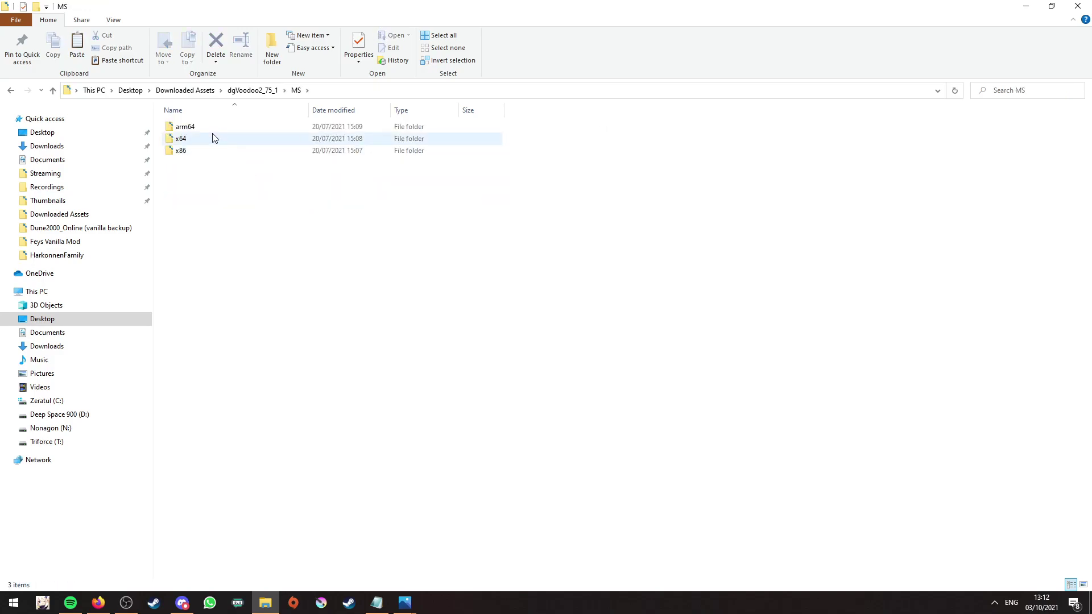
double_click(214, 150)
drag(241, 280, 210, 116)
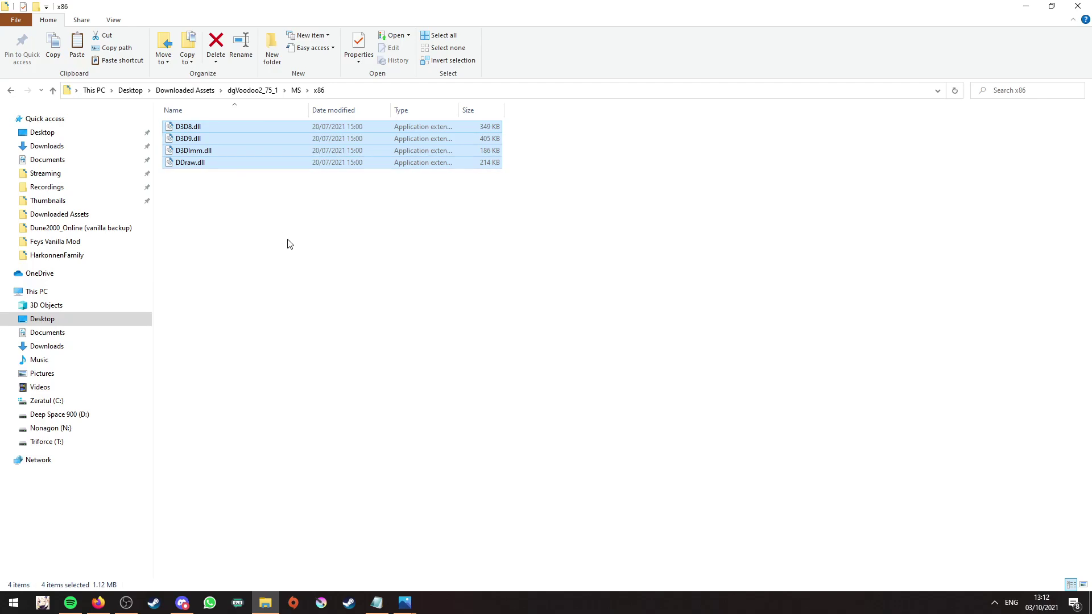
click(194, 91)
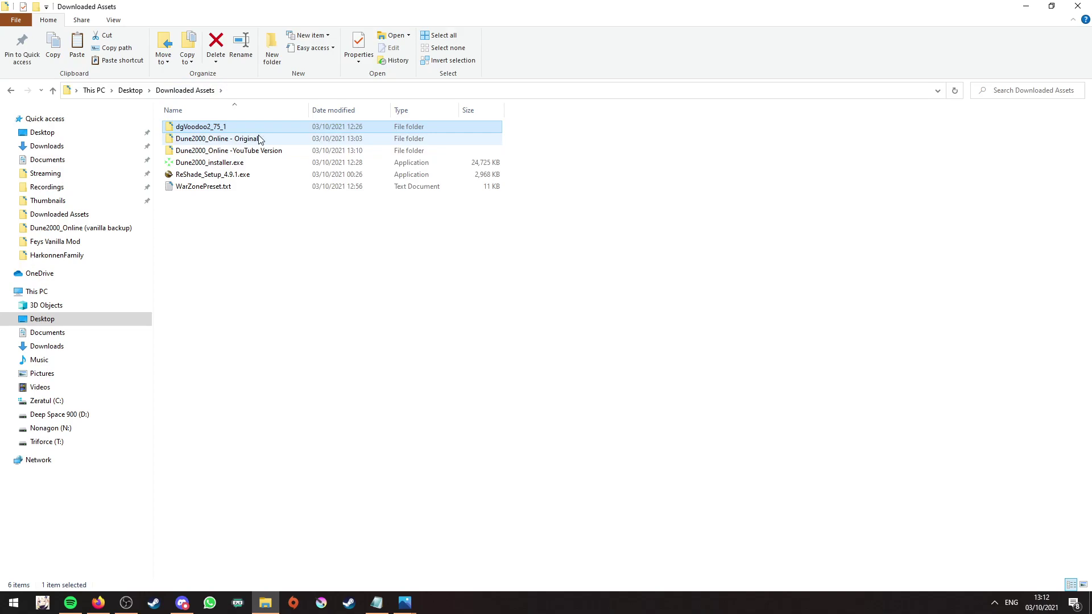
double_click(272, 150)
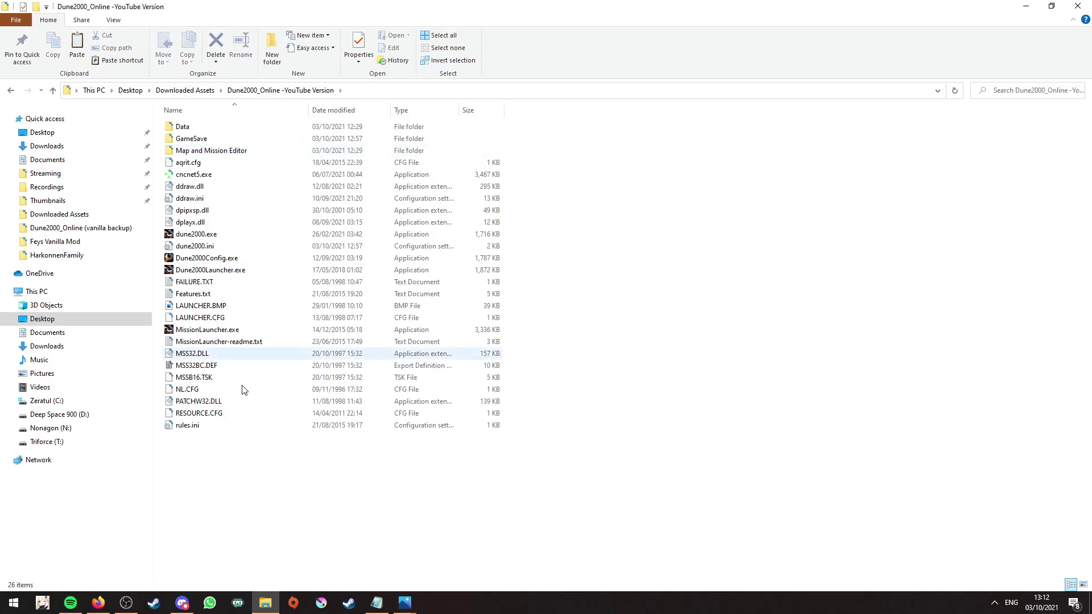
key(ctrl+v)
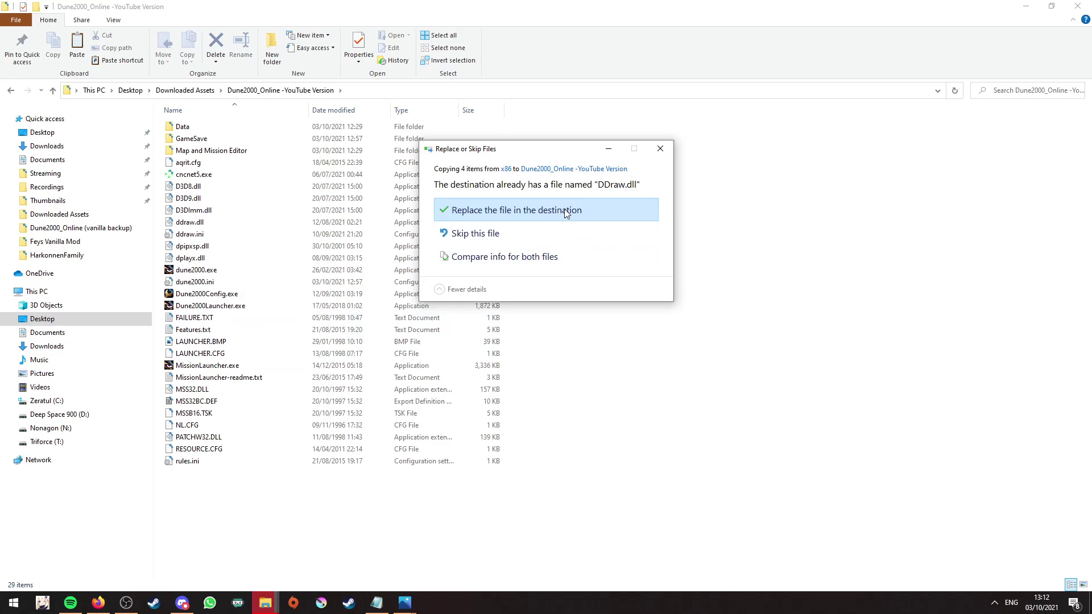
click(564, 209)
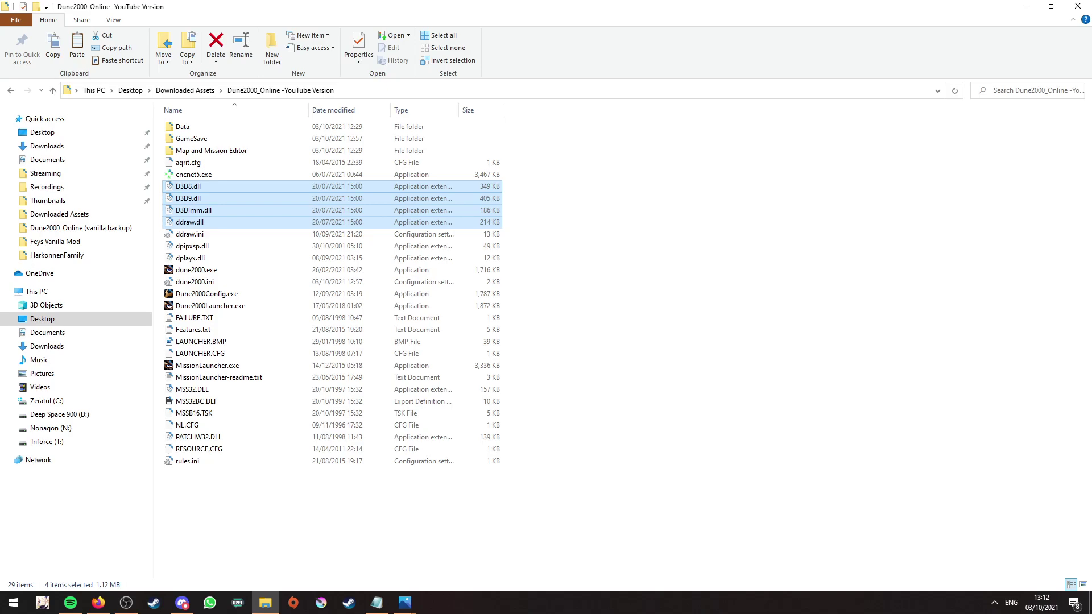
Run ReShade_Setup_4.9.1.exe from the Downloaded Assets folder and open its game selection list.
click(188, 92)
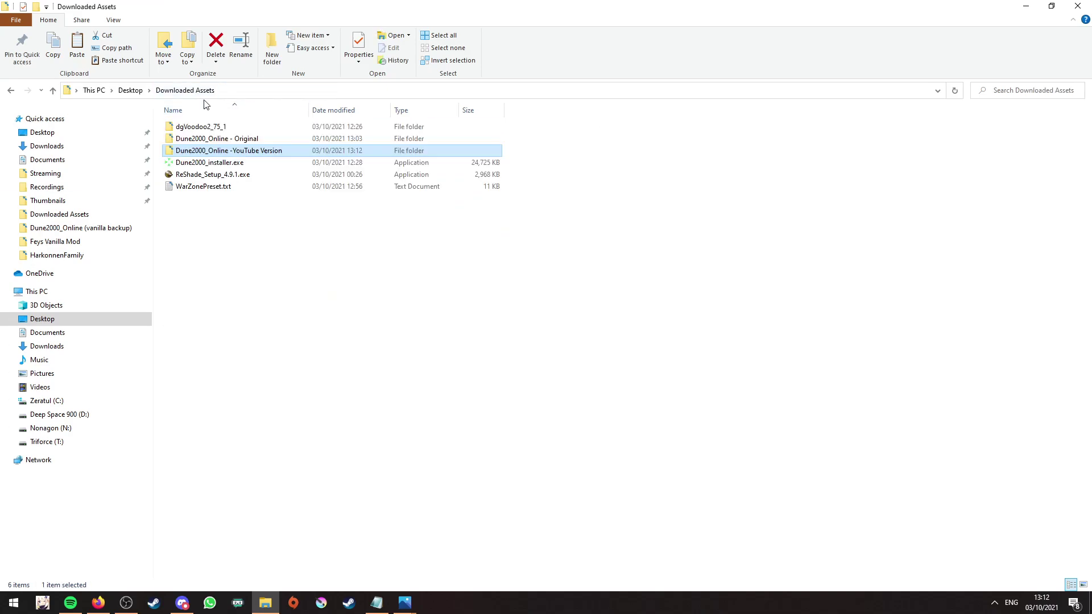
click(327, 279)
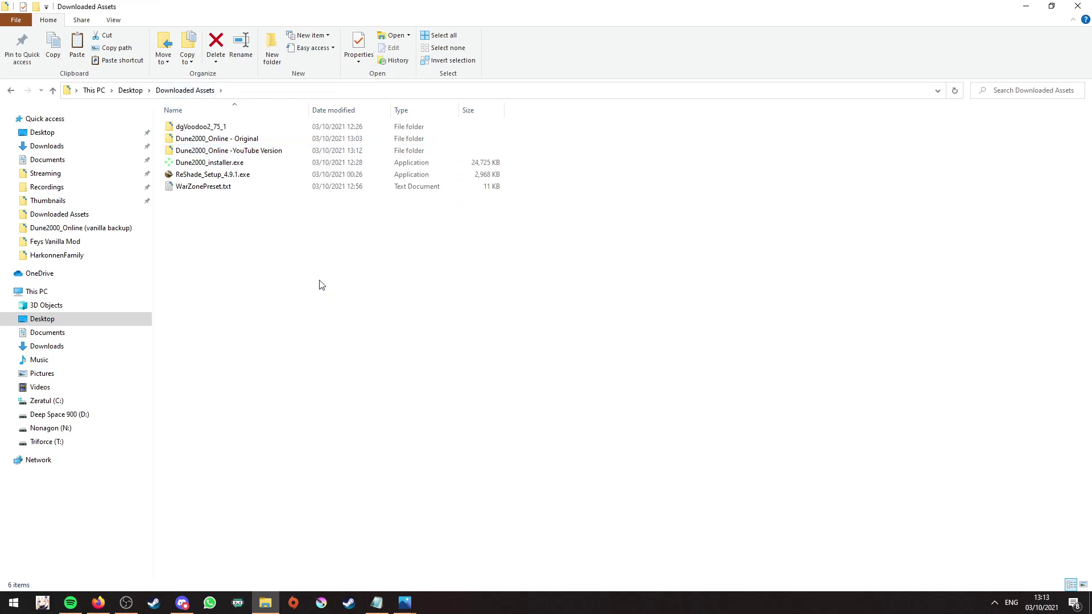
double_click(263, 175)
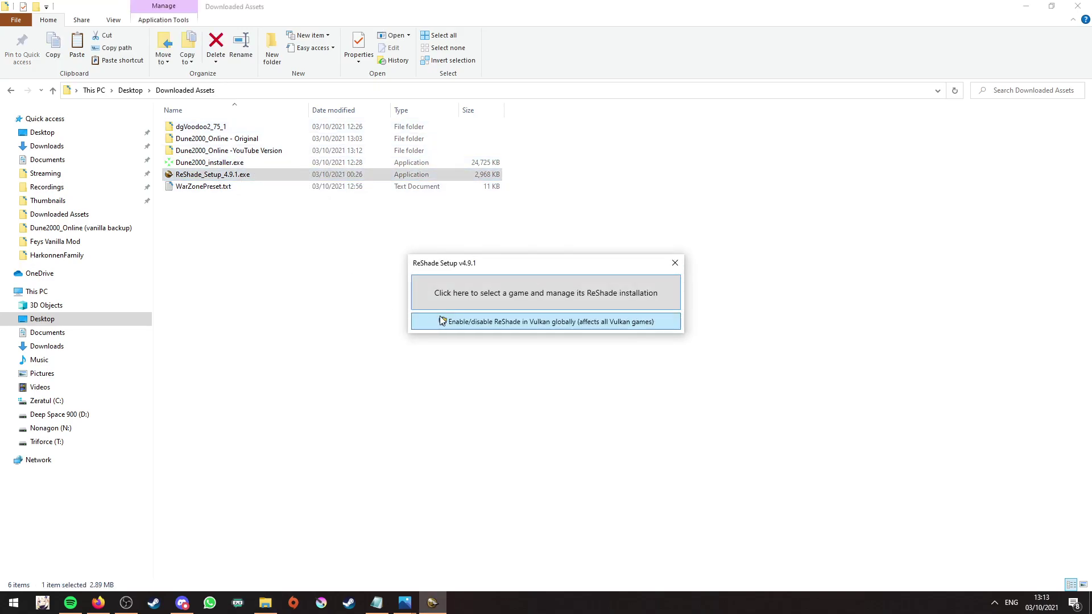
click(541, 292)
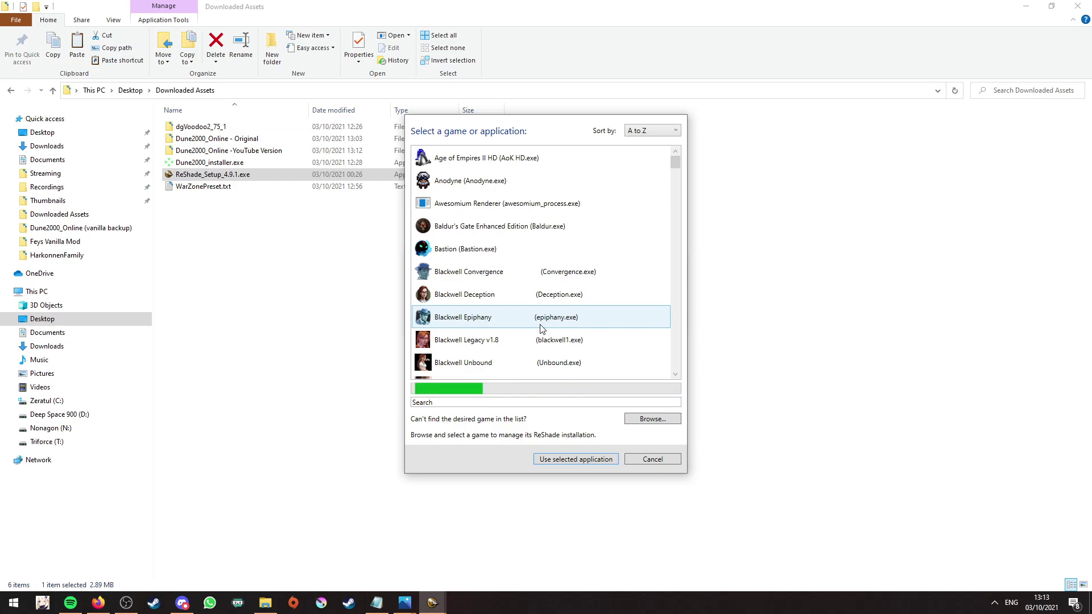
Choose dune2000.exe from the Dune2000_Online -YouTube Version folder as the ReShade target, with Direct3D 10/11/12 as the rendering API.
scroll(542, 327, down, 8)
scroll(553, 303, down, 3)
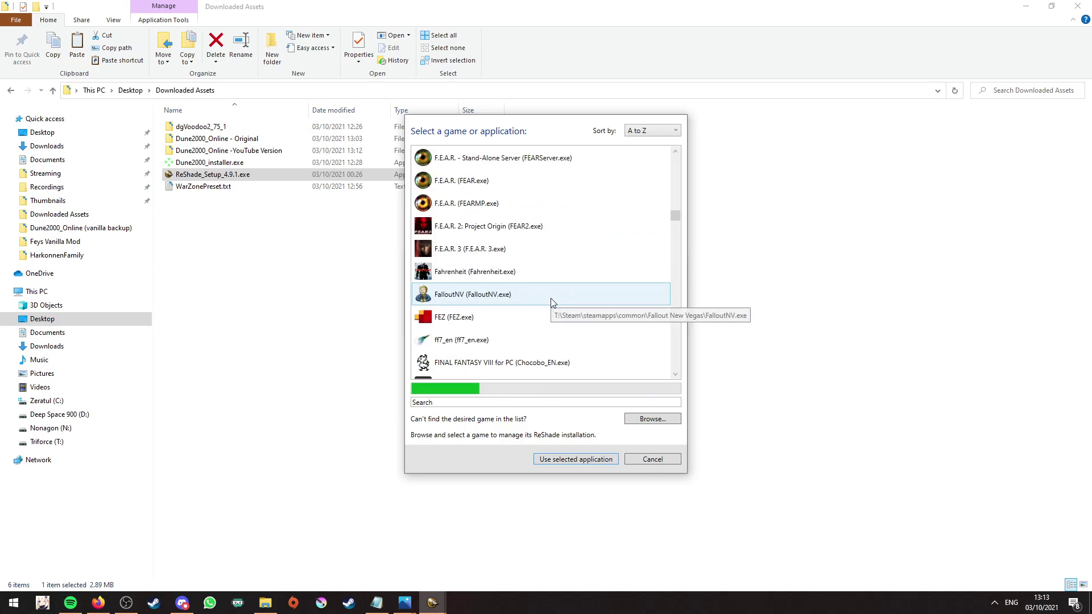
scroll(552, 302, up, 1)
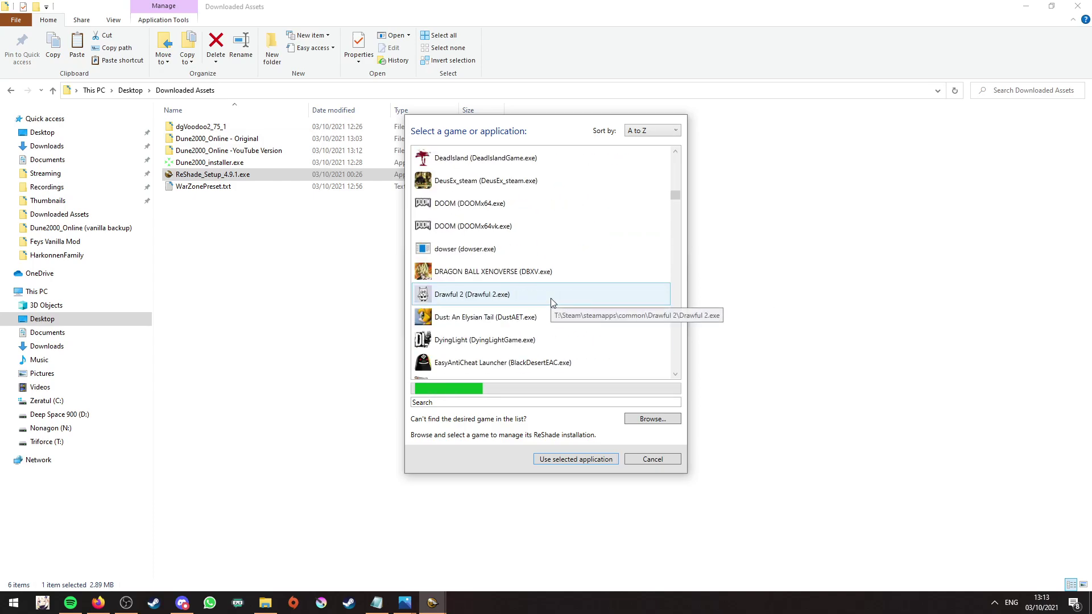
scroll(550, 302, up, 6)
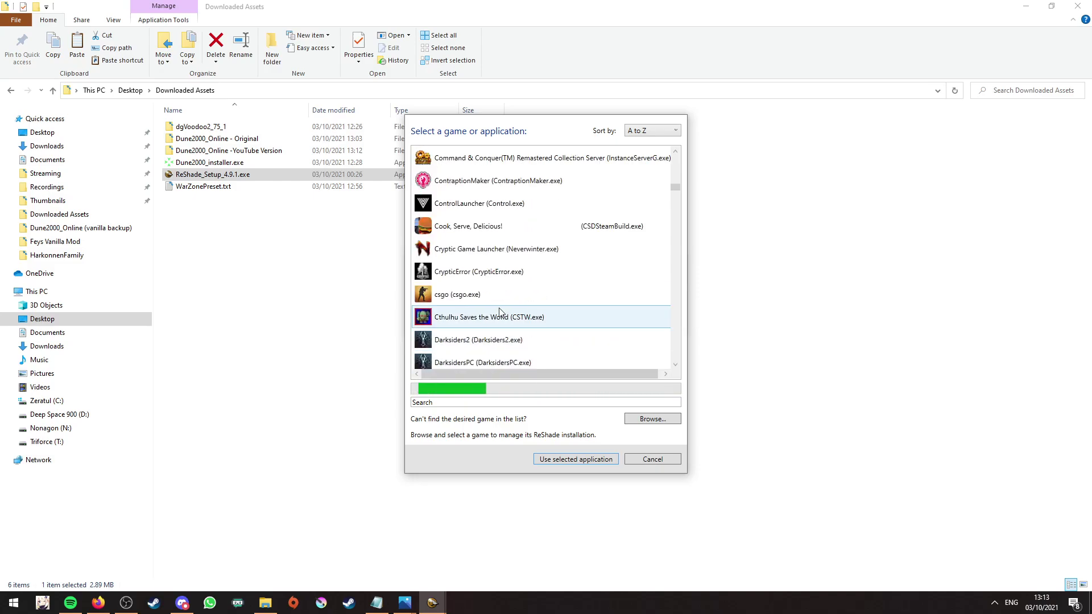
scroll(534, 290, up, 3)
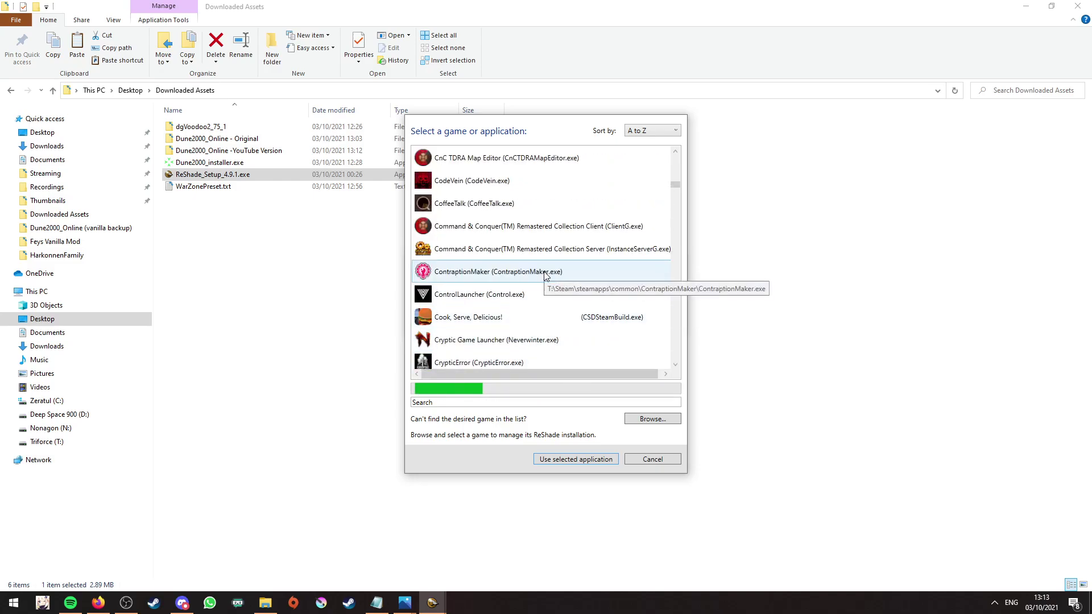
scroll(545, 276, up, 1)
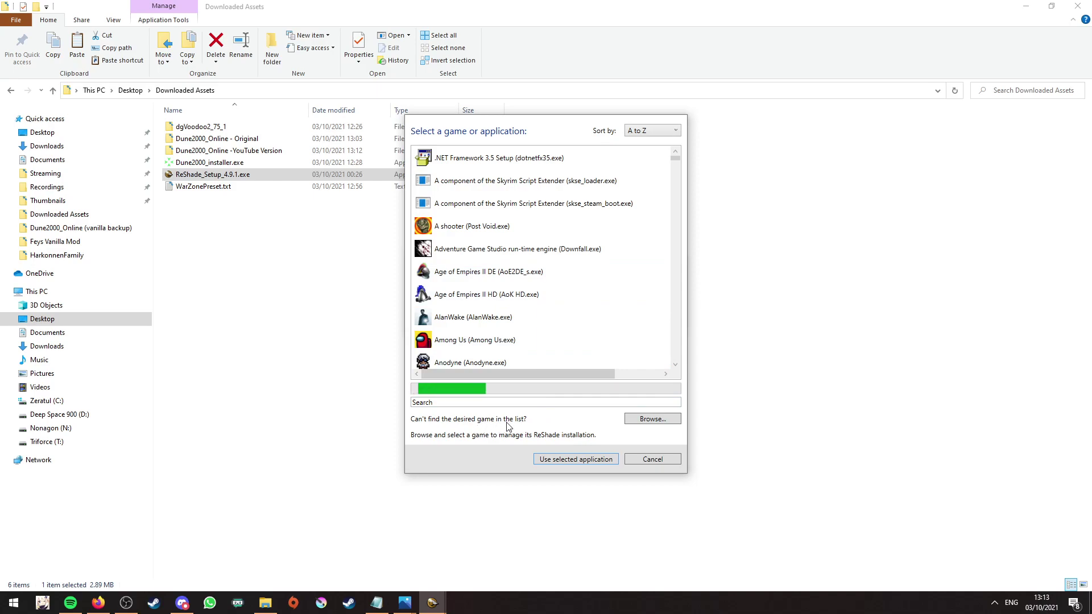
click(654, 419)
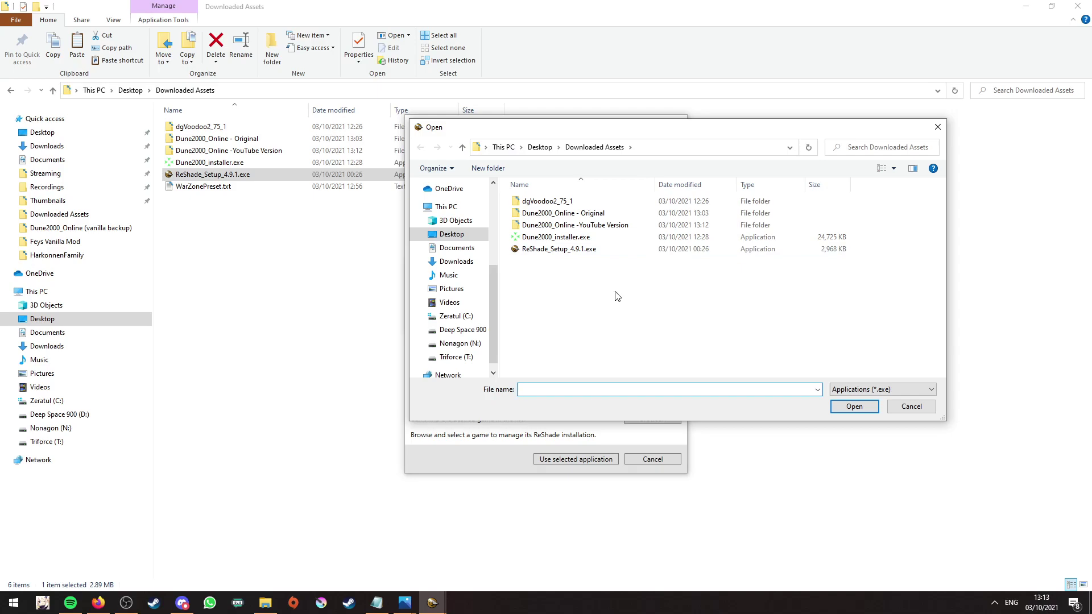
double_click(606, 226)
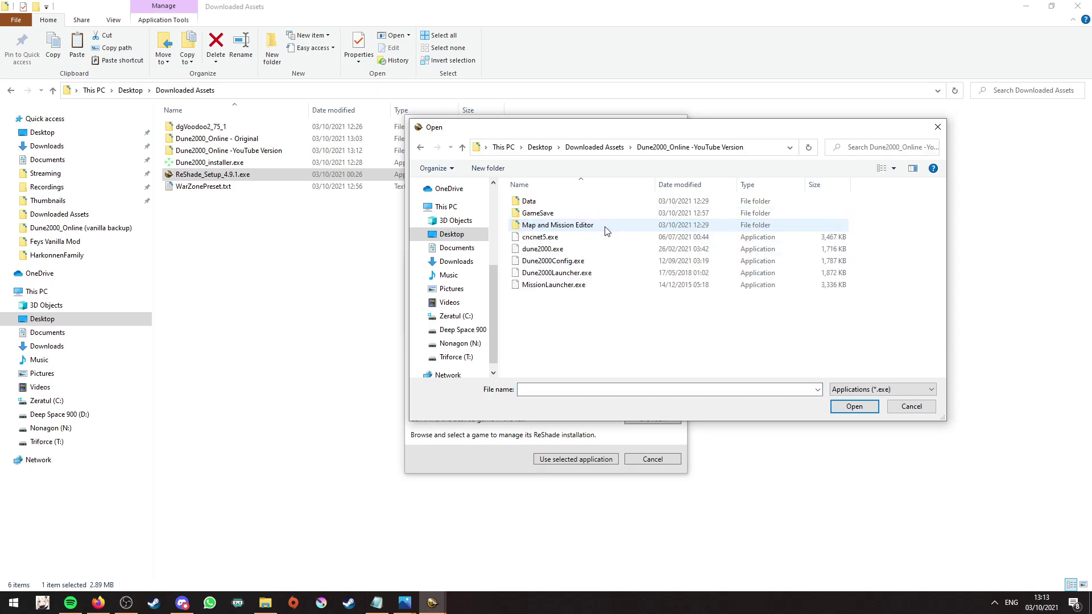
click(559, 250)
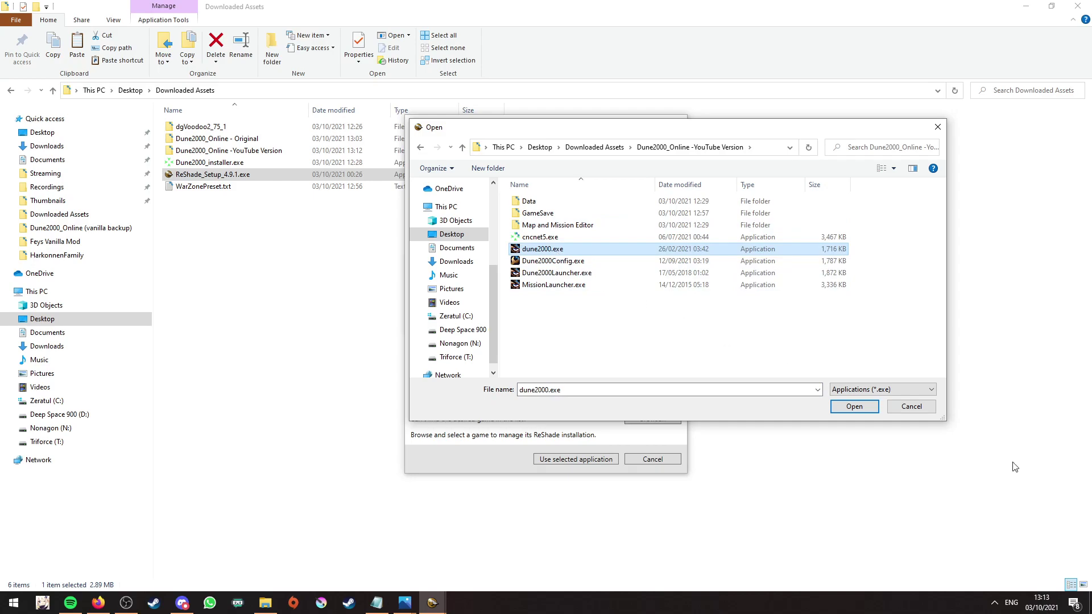
click(854, 406)
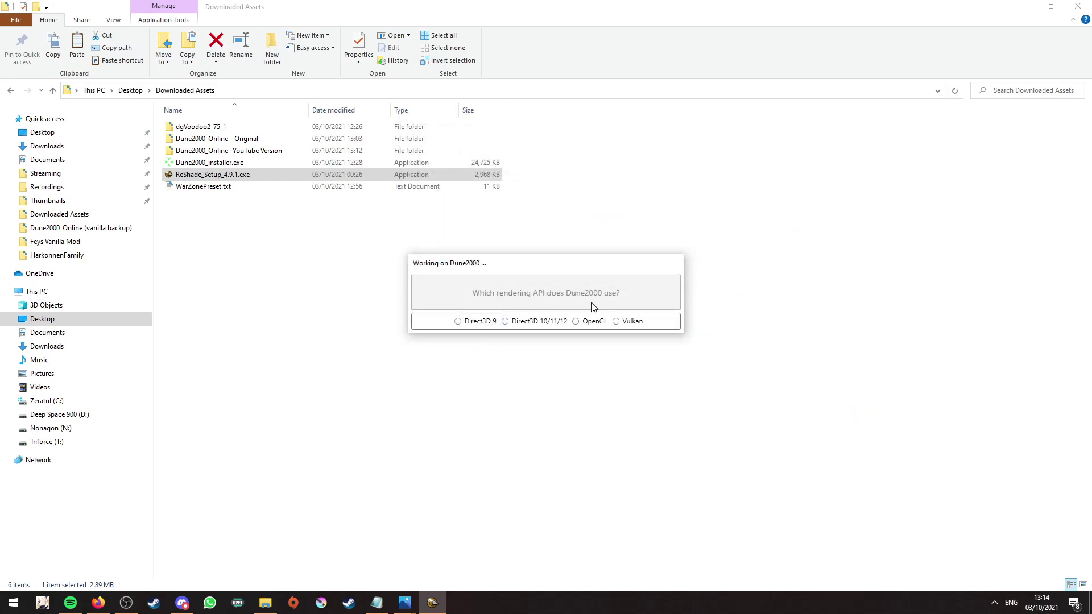
click(550, 323)
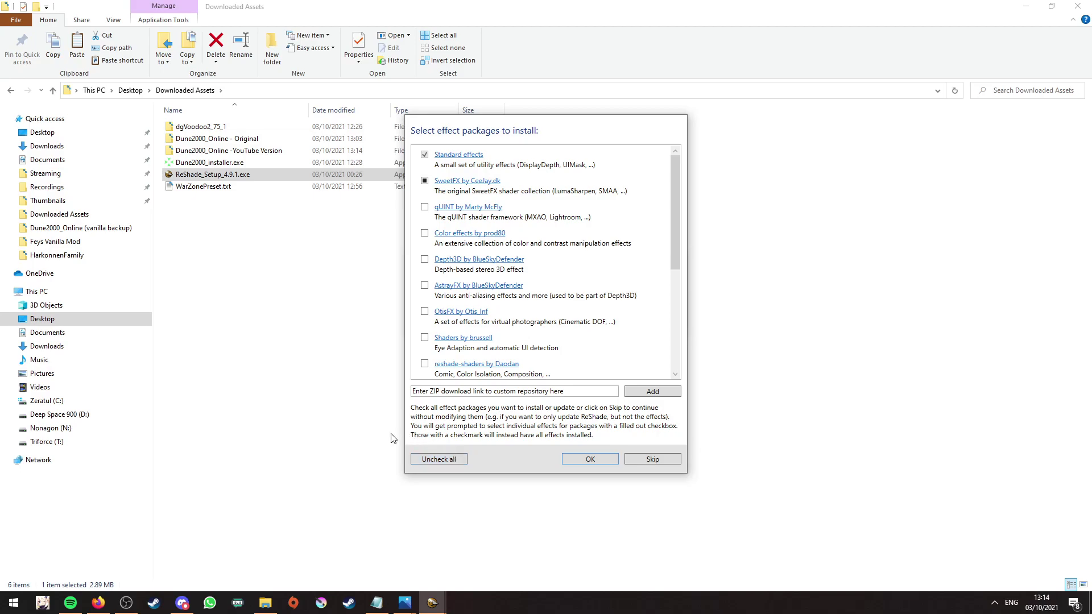
Select every effect package, install them all, and close ReShade Setup once the installation completes.
click(441, 460)
scroll(536, 295, down, 5)
scroll(536, 296, up, 5)
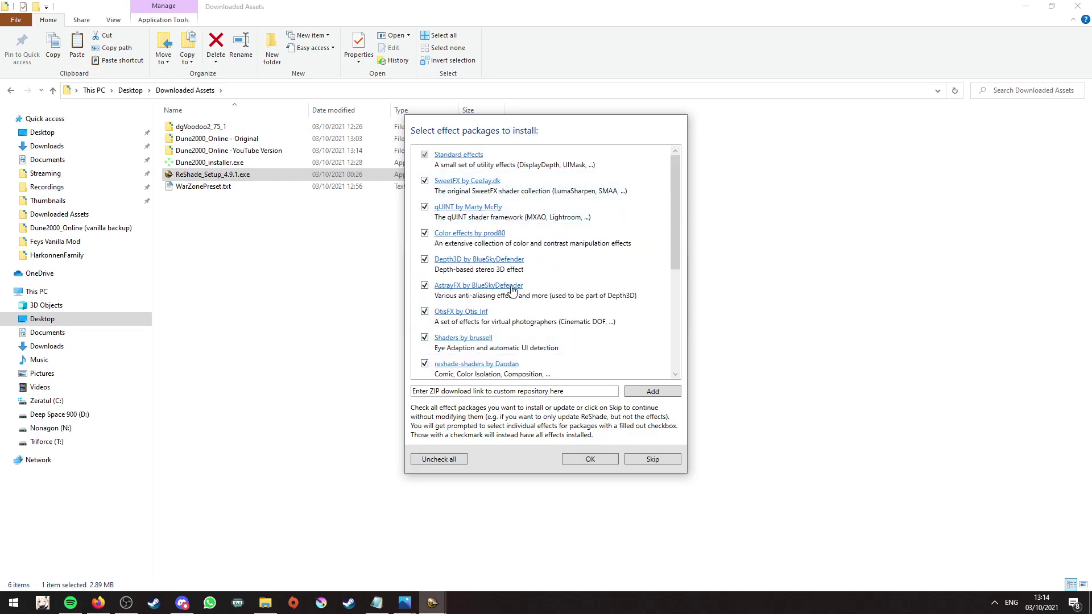
click(592, 460)
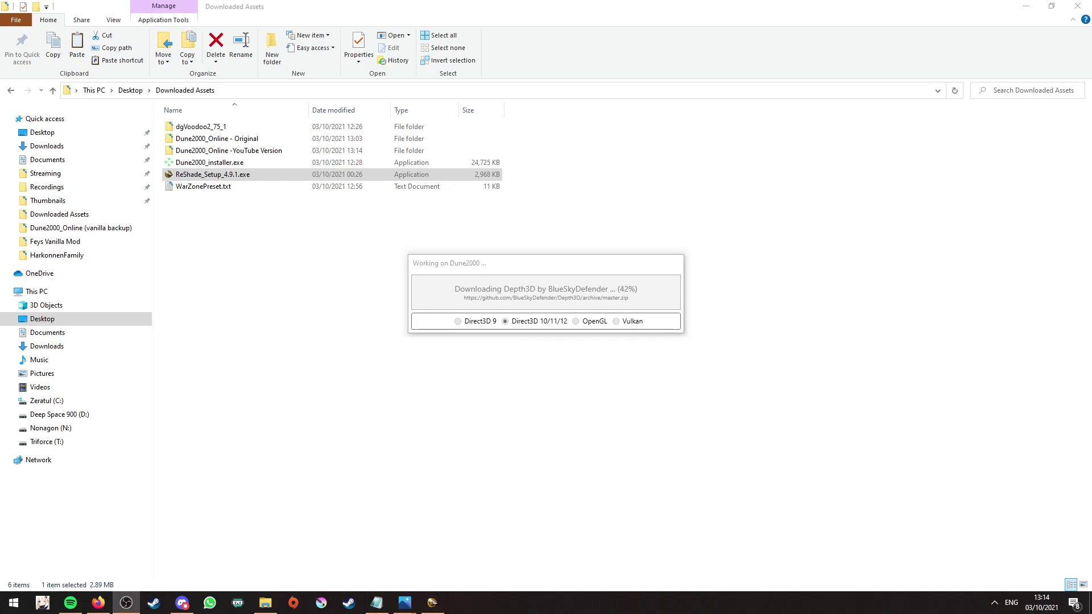
click(565, 277)
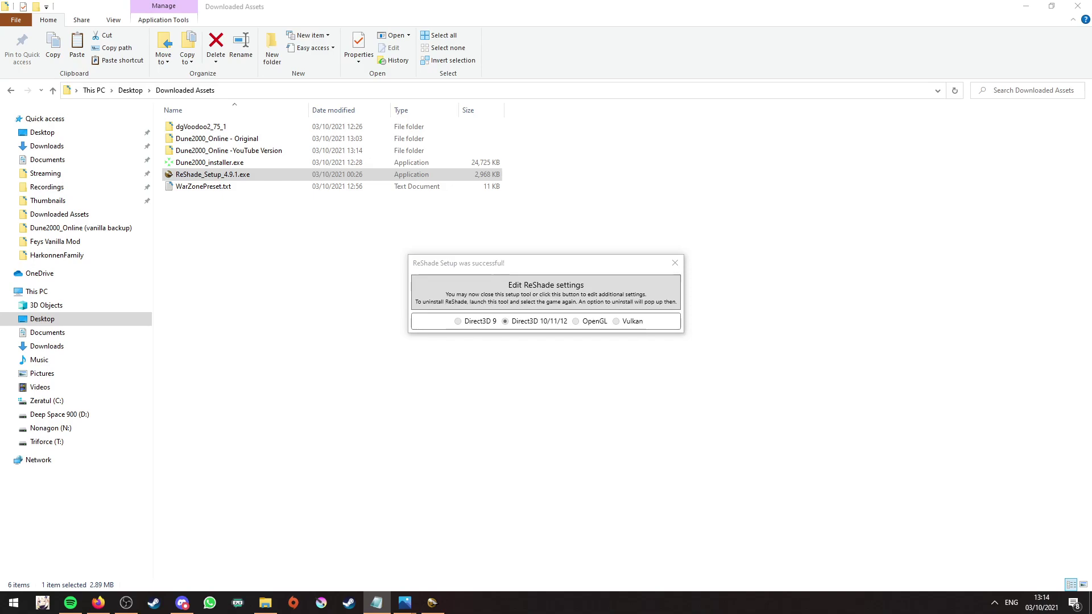
click(632, 265)
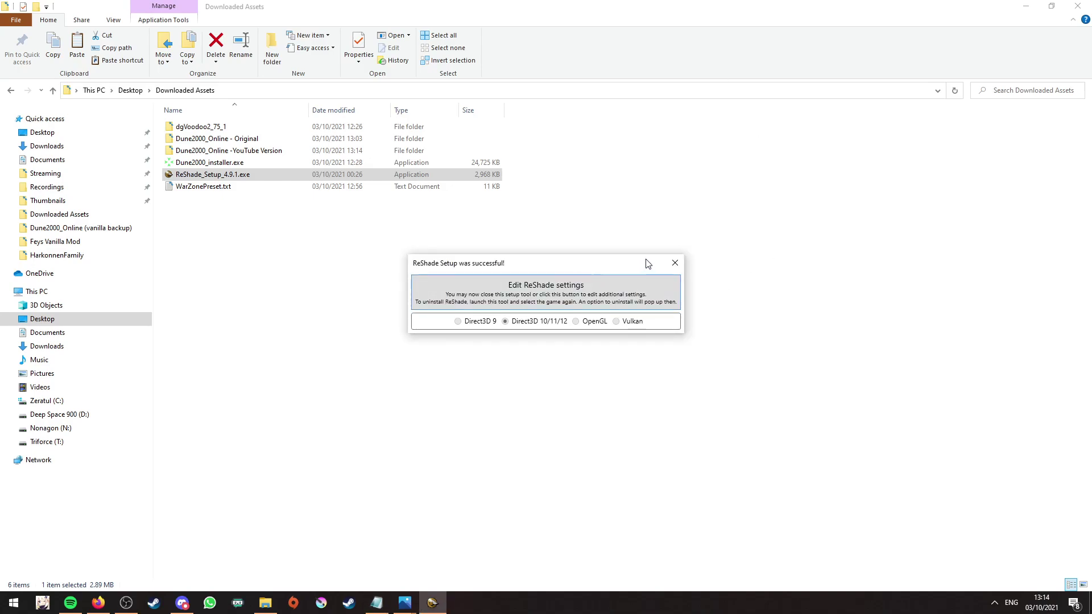
click(675, 264)
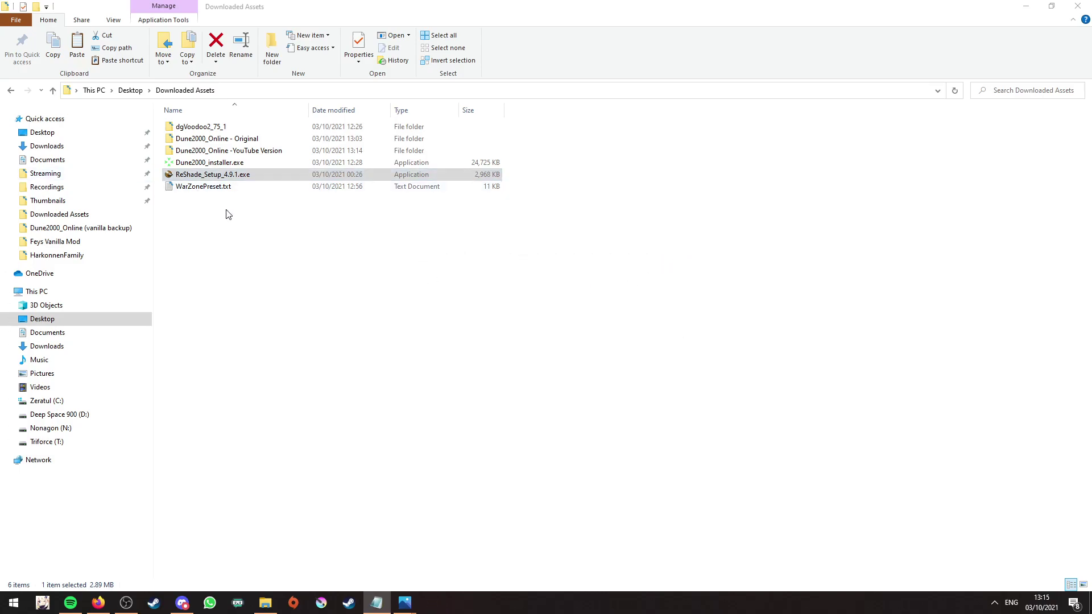
Check the optional custom preset step in the Notepad setup notes, and put the notes away.
key(alt+Tab)
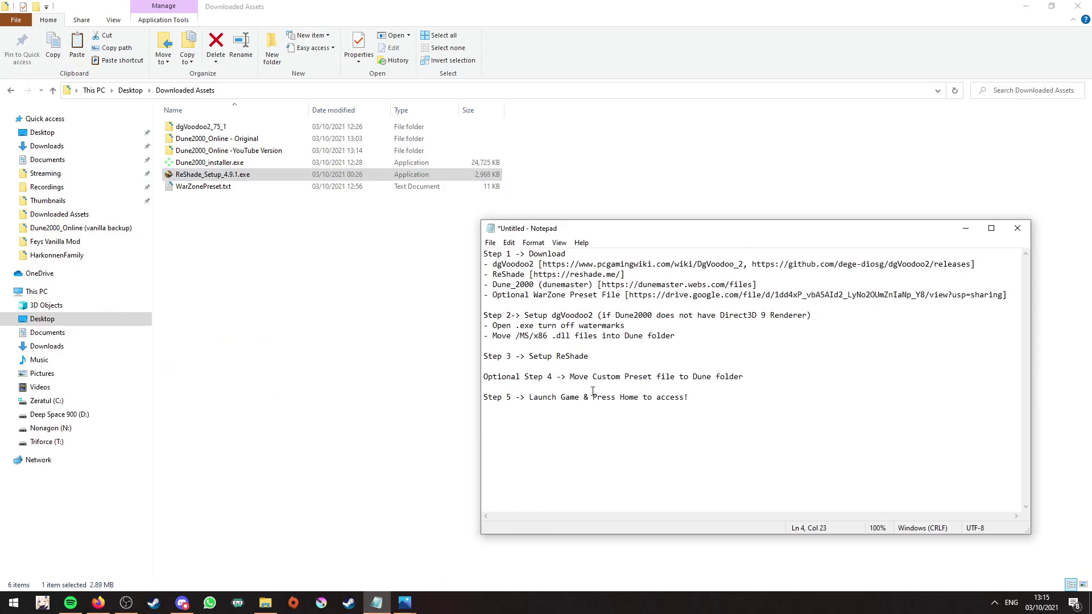
click(597, 377)
drag(853, 233, 0, 188)
Copy WarZonePreset.txt into the Dune2000_Online -YouTube Version folder and return to the Downloaded Assets folder.
click(219, 189)
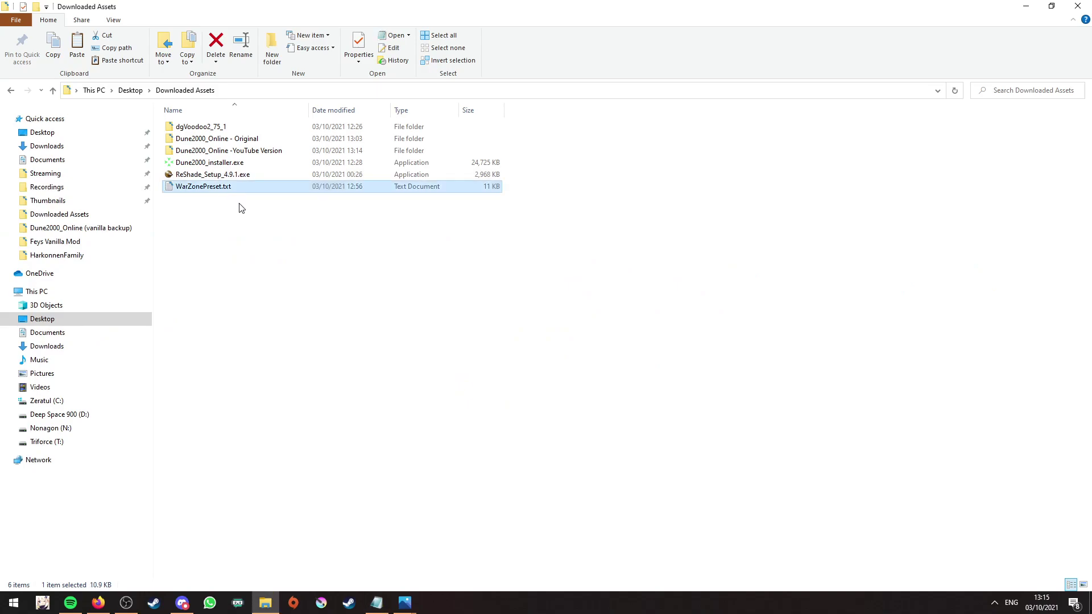
double_click(276, 153)
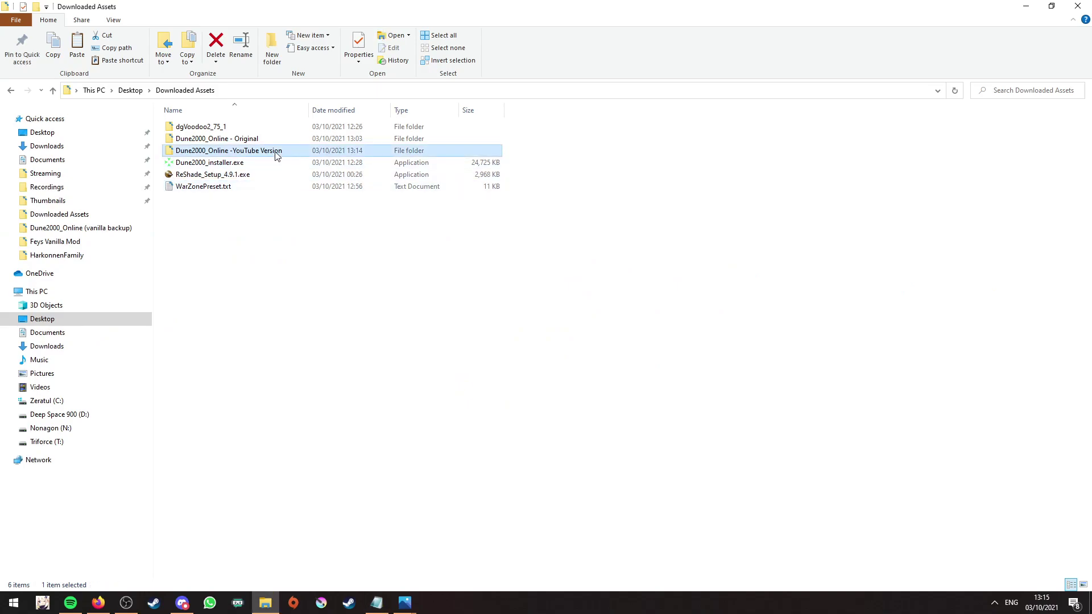
key(ctrl+v)
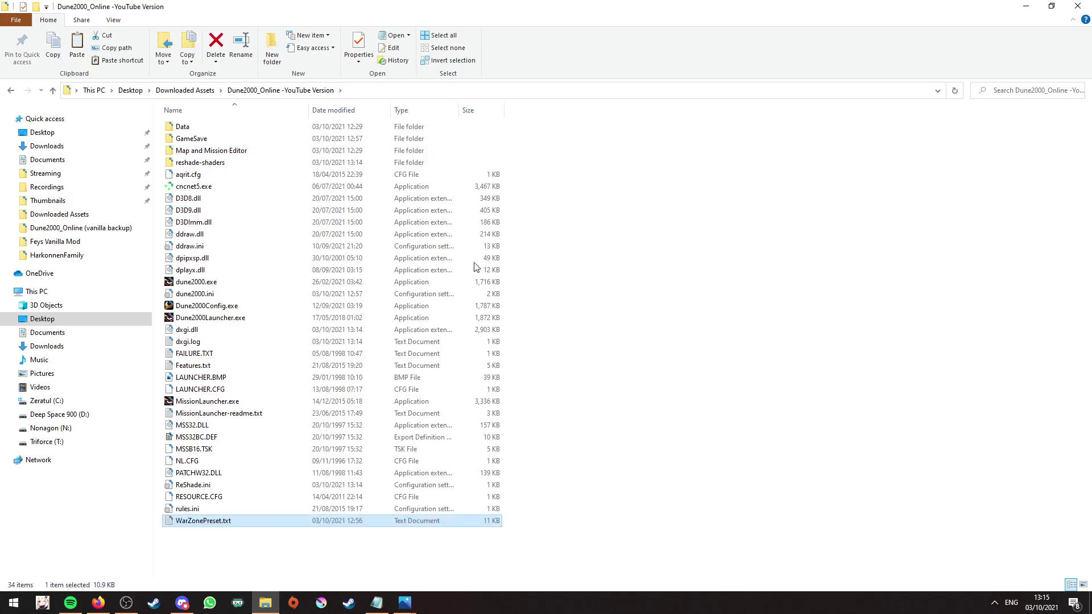
click(199, 90)
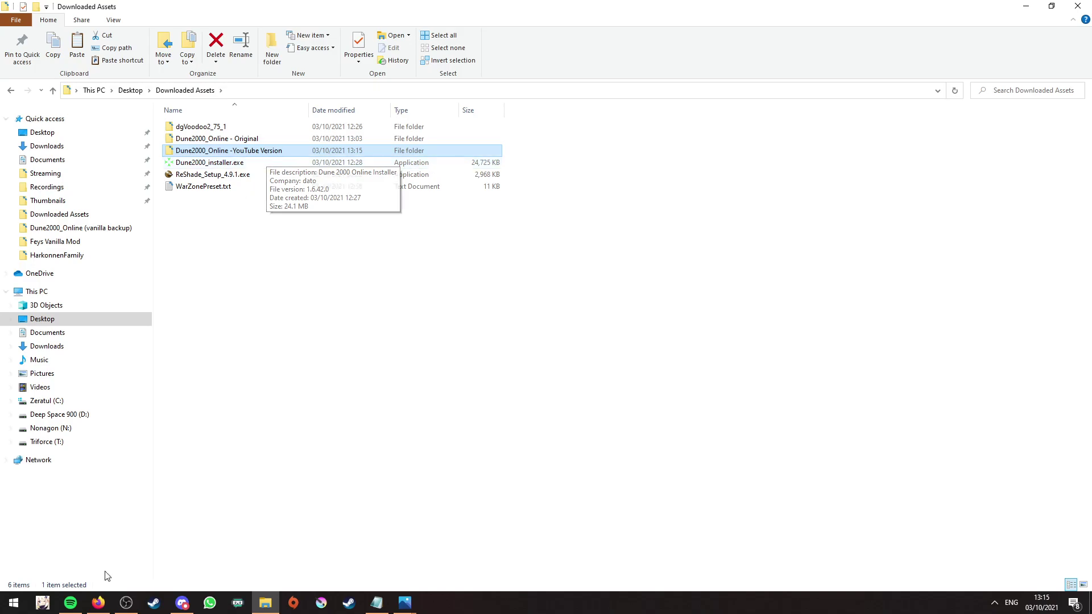
Launch dune2000.exe from the Dune2000_Online -YouTube Version folder, open the ReShade overlay, and skip its tutorial.
click(78, 610)
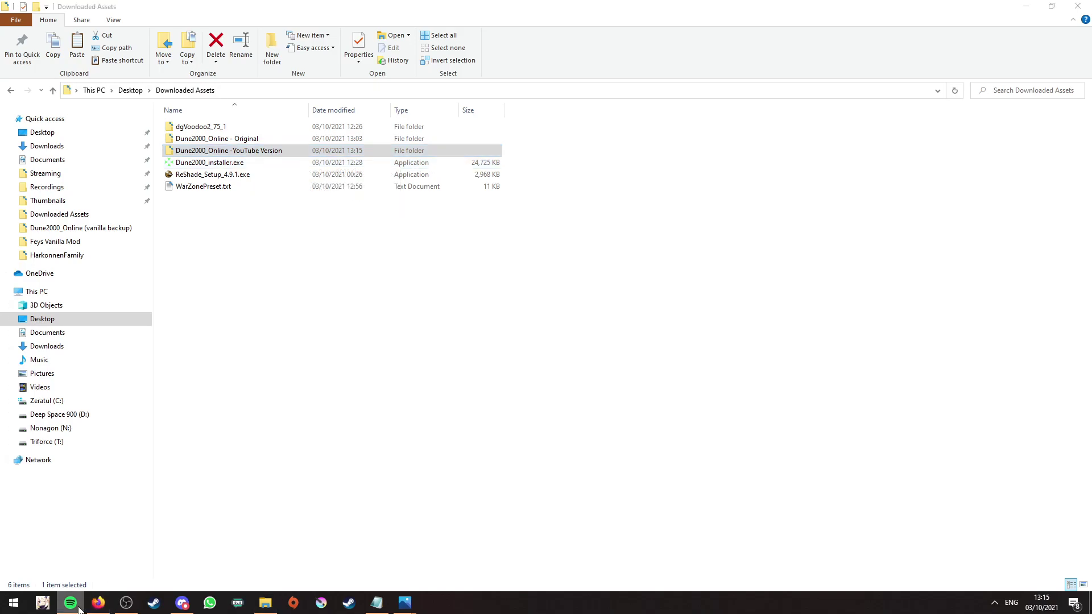
click(316, 340)
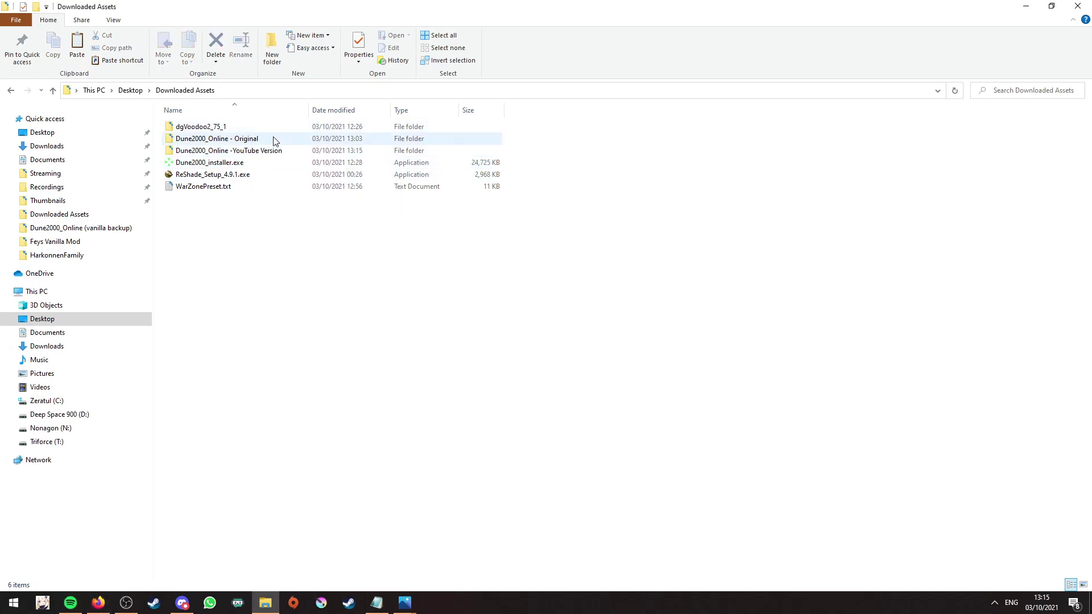
double_click(273, 151)
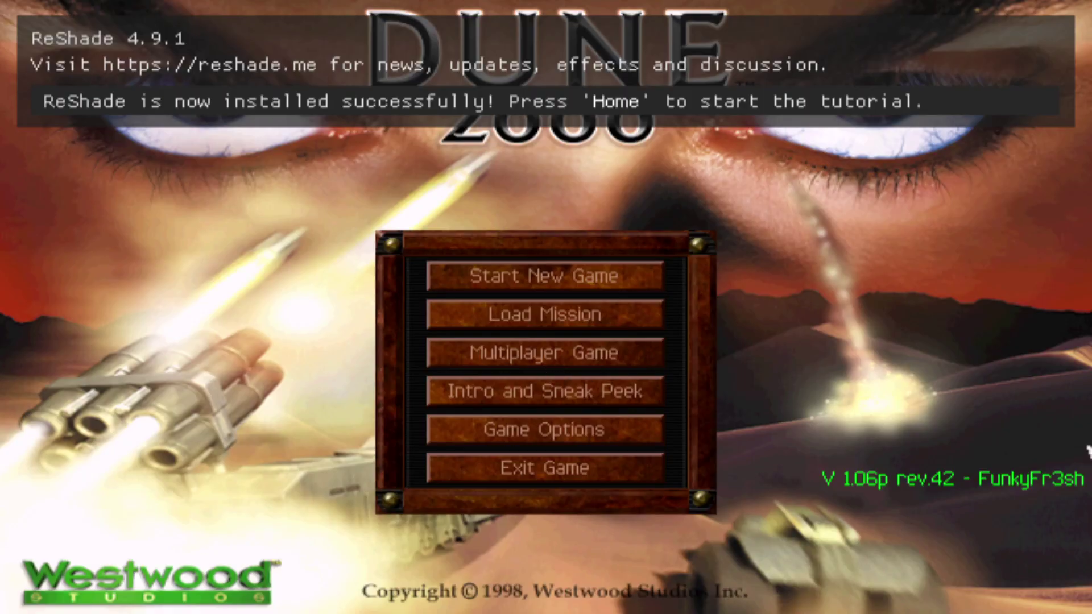
key(Home)
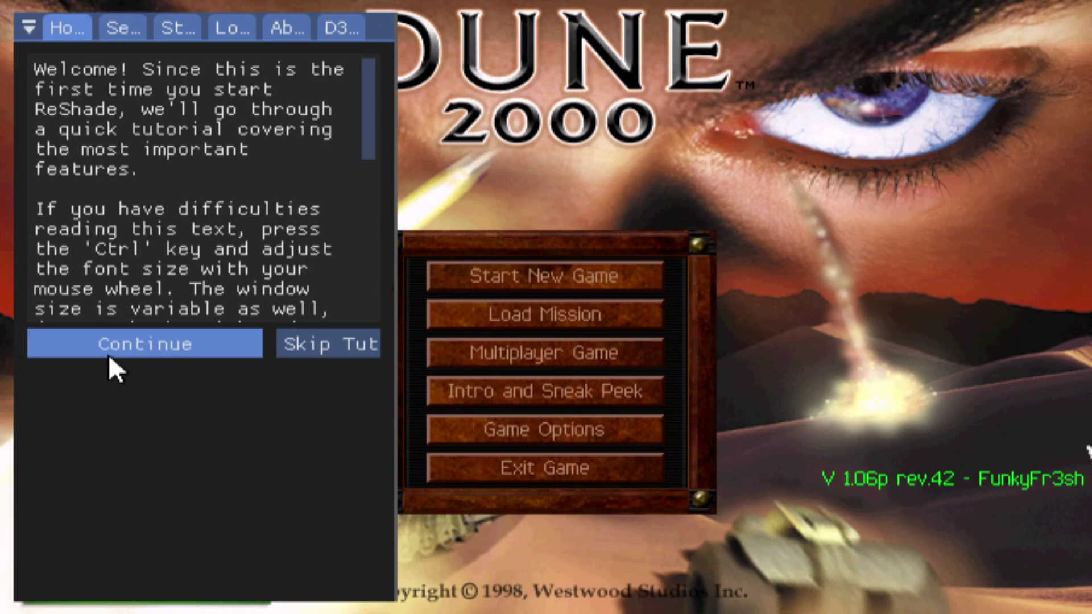
click(374, 345)
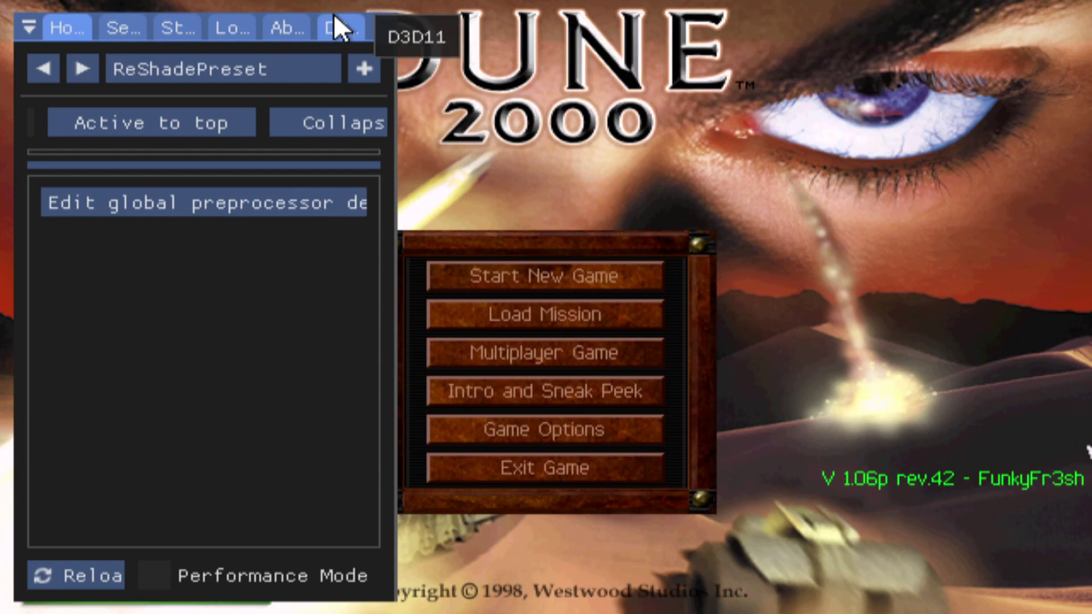
Load WarZonePreset.txt as the active ReShade preset and close the overlay.
click(122, 28)
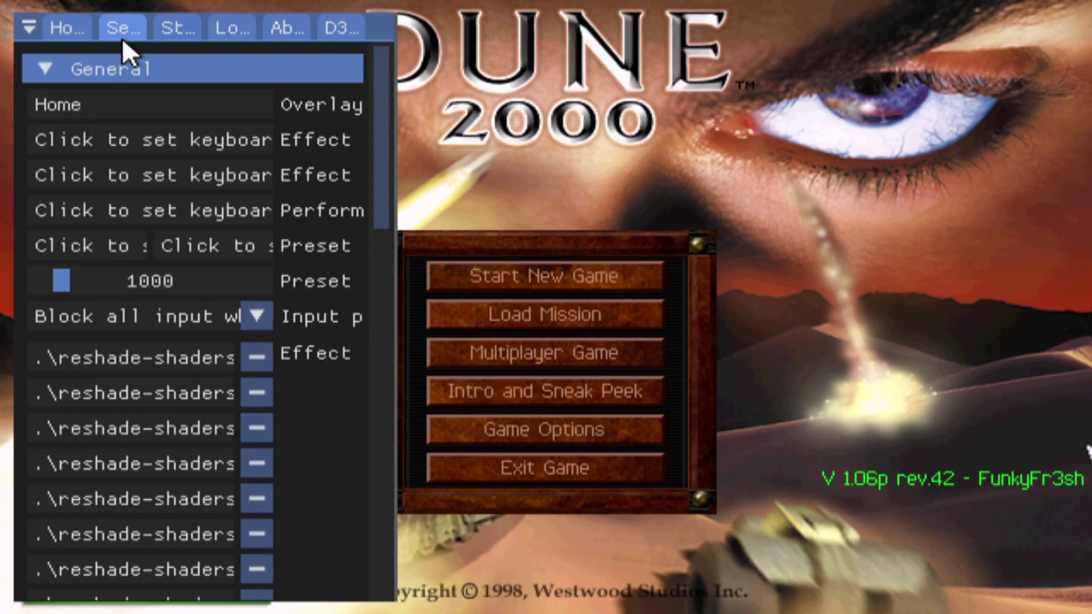
click(28, 27)
click(63, 20)
click(63, 21)
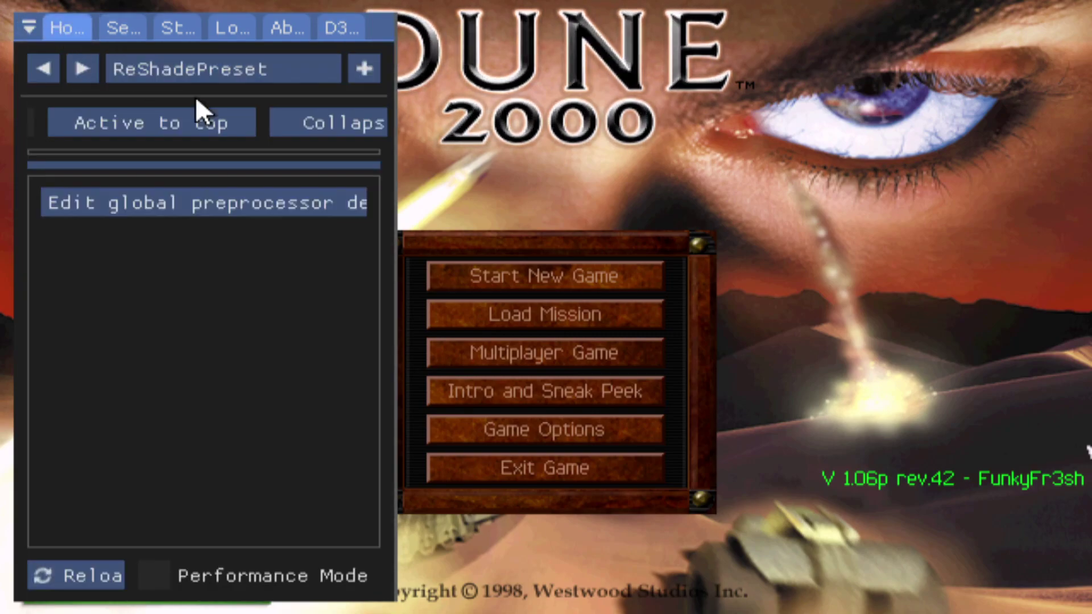
click(292, 70)
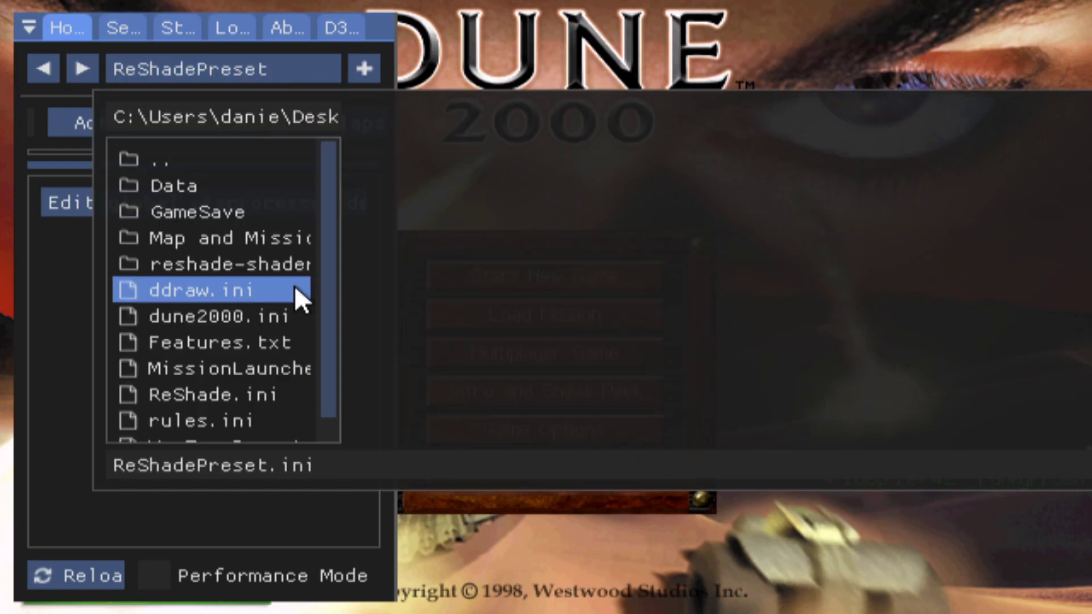
scroll(299, 292, down, 1)
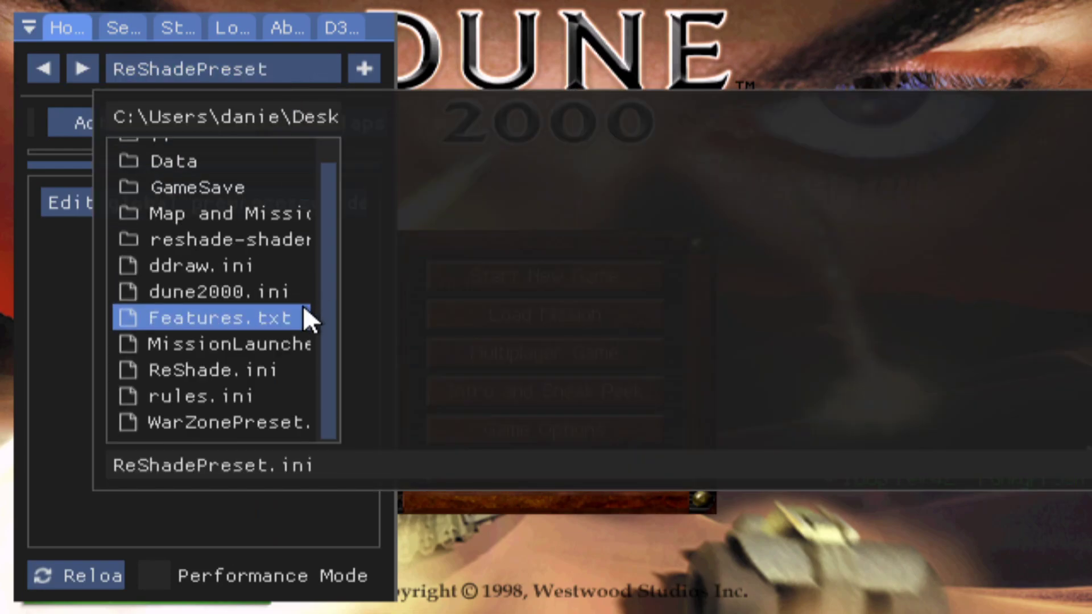
click(206, 421)
click(205, 420)
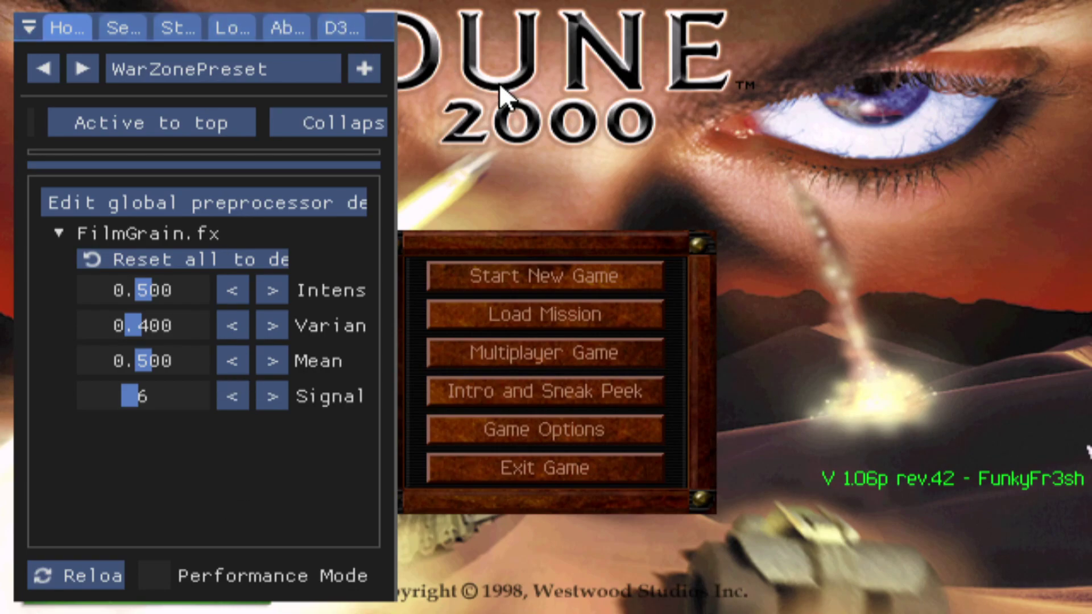
key(Home)
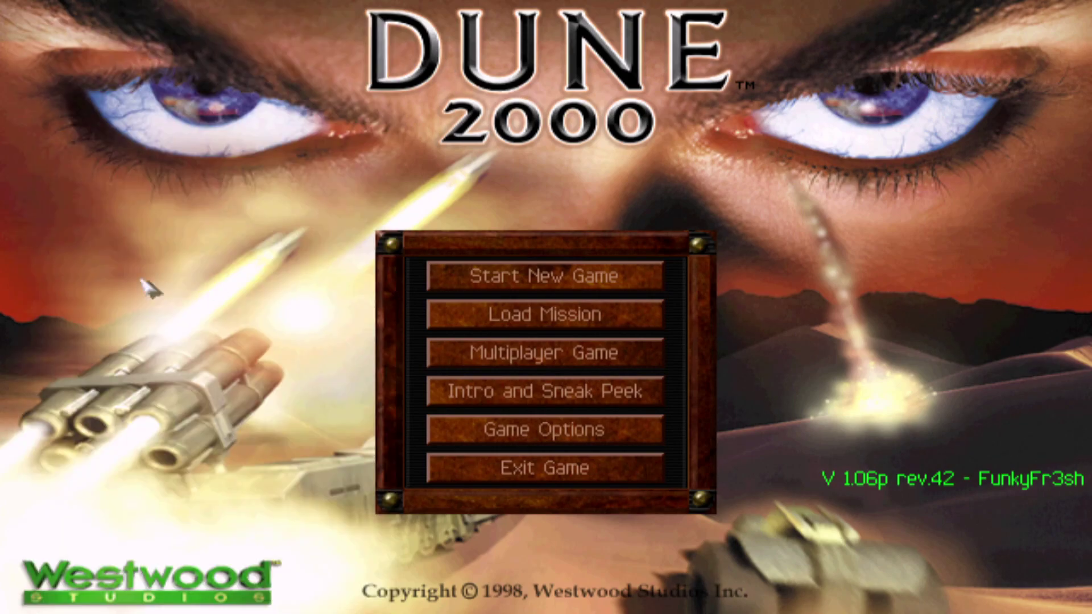
Review the loaded preset and the overlay settings on a new game's house selection screen, and exit the game.
click(635, 287)
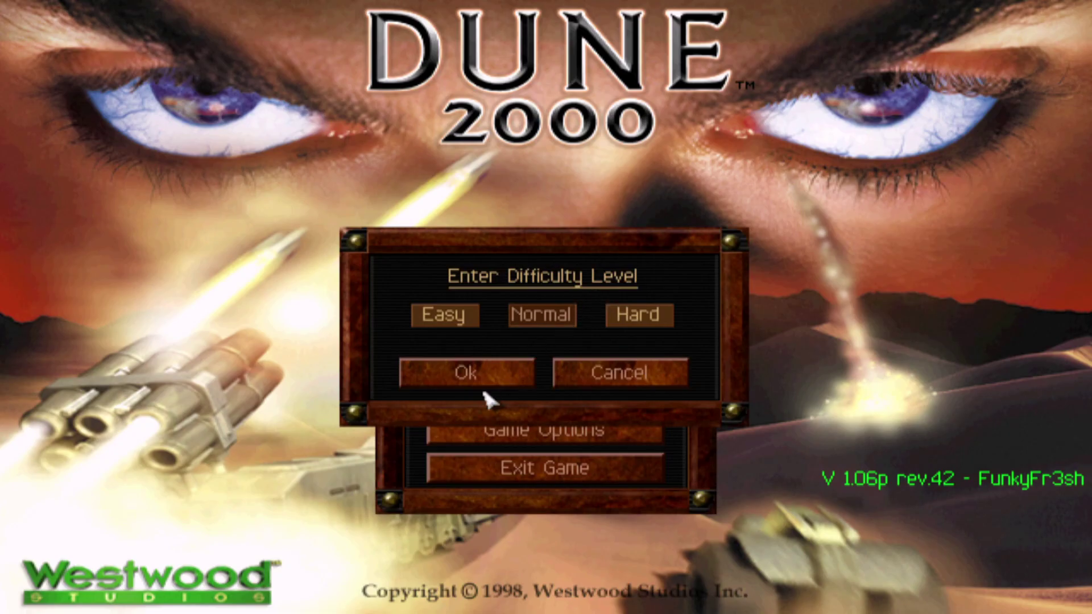
click(486, 381)
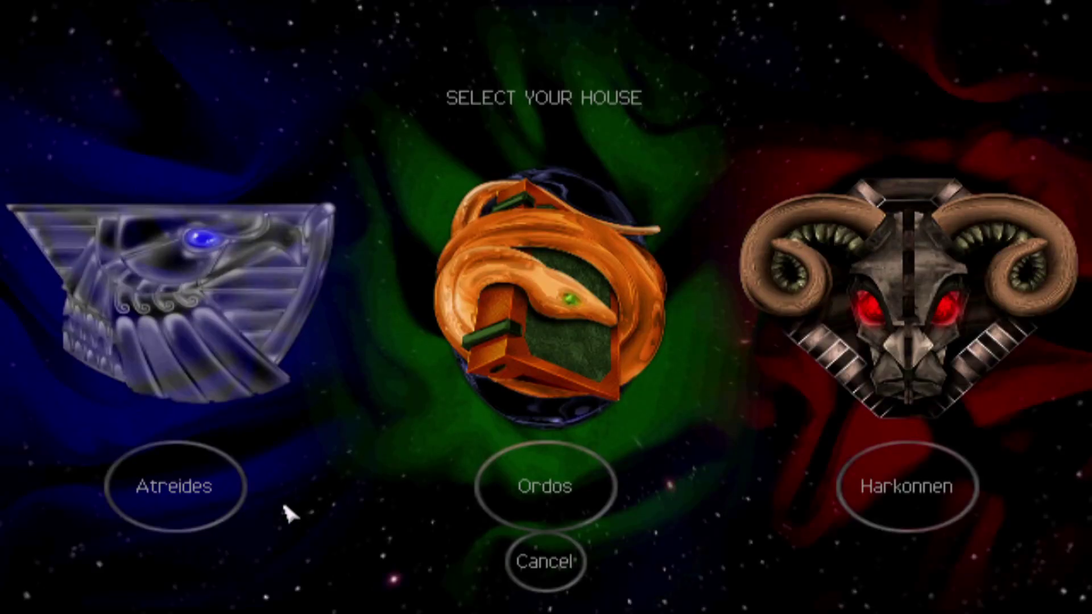
key(Home)
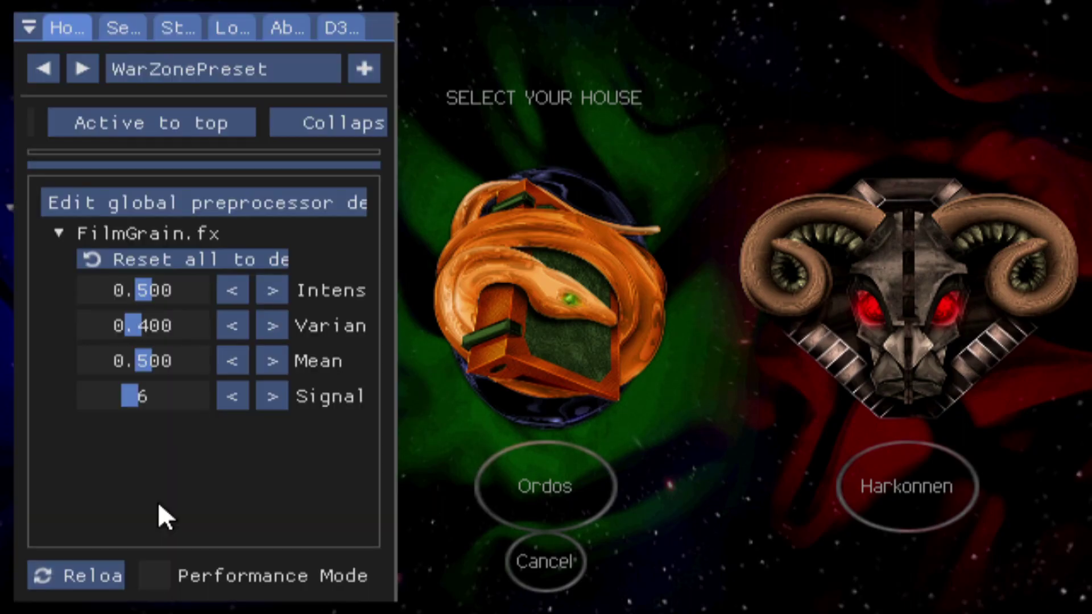
click(163, 68)
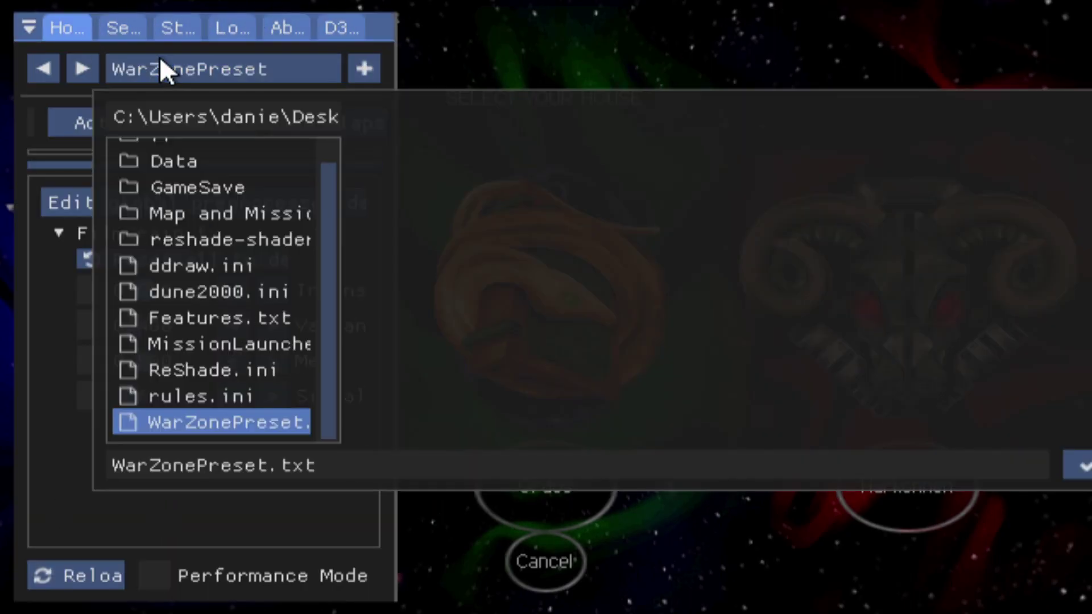
click(166, 57)
click(105, 24)
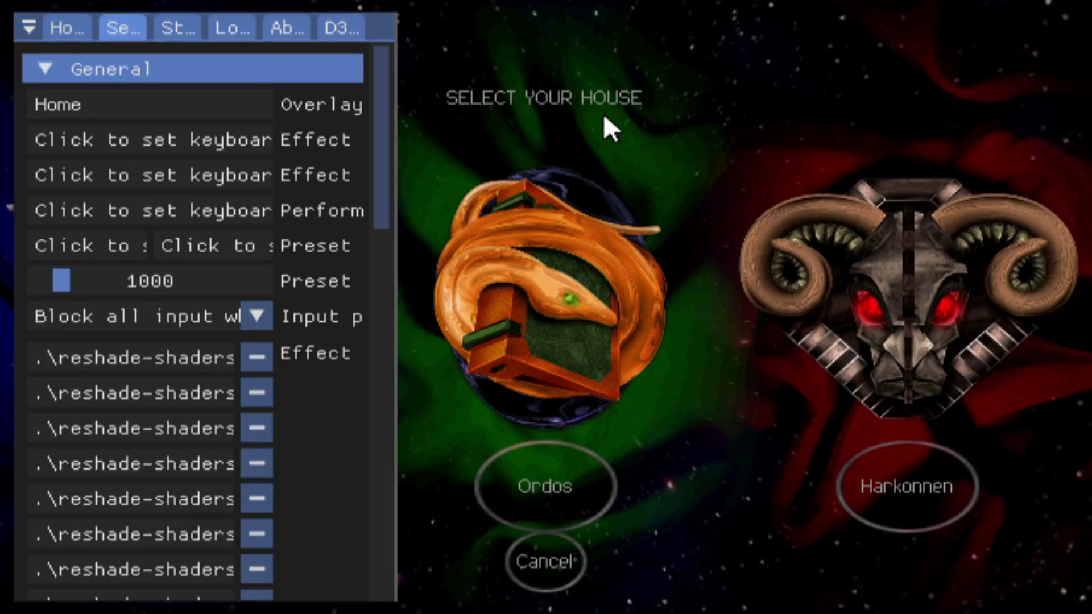
key(Home)
click(545, 561)
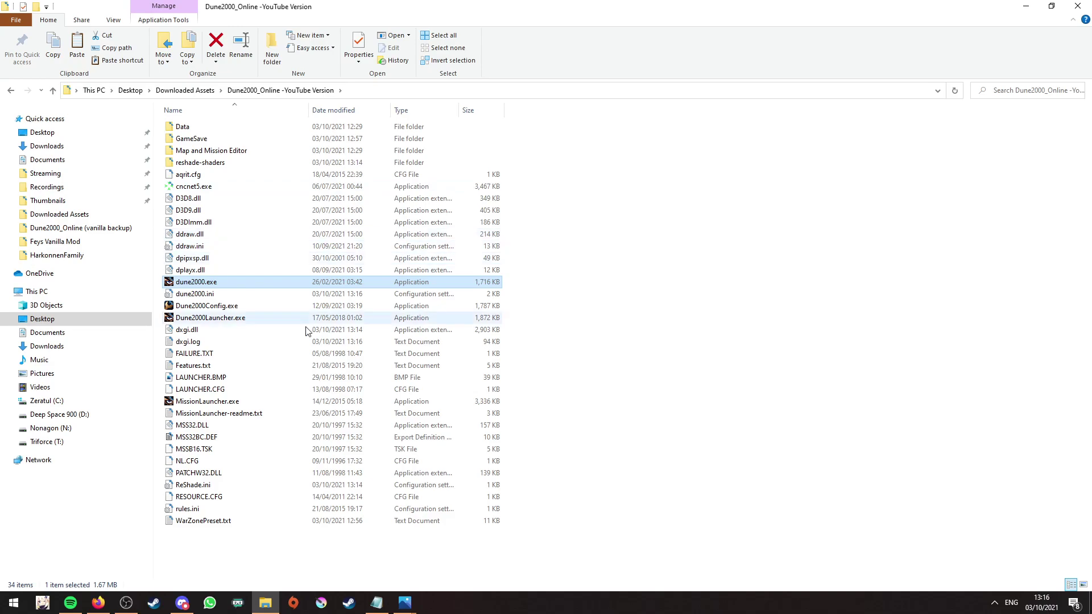
Set the game resolution to 1024x768 with Dune2000Config.exe and save the configuration.
double_click(220, 310)
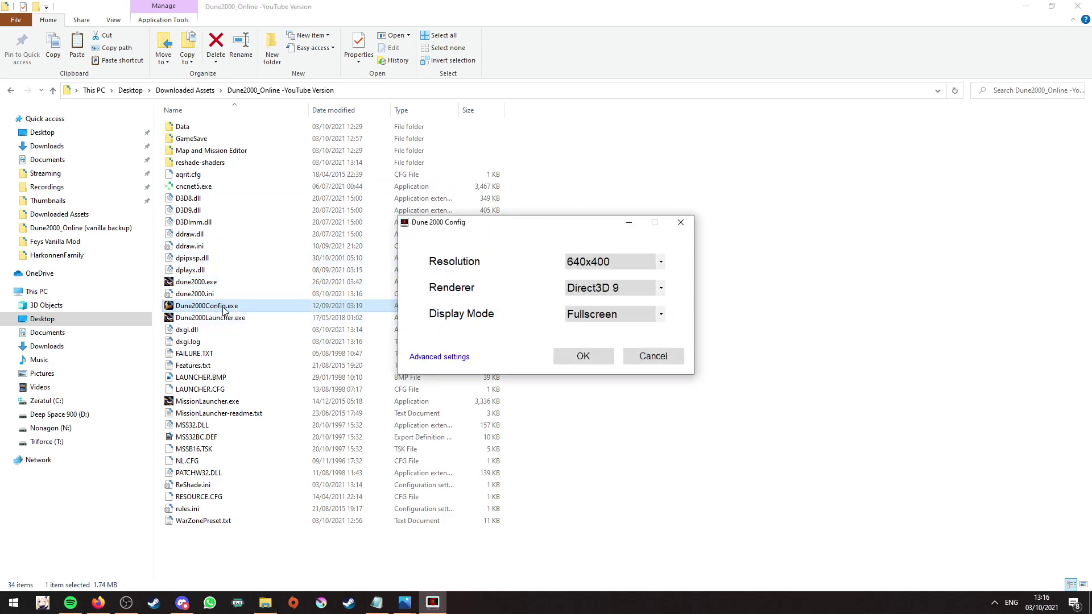
click(593, 260)
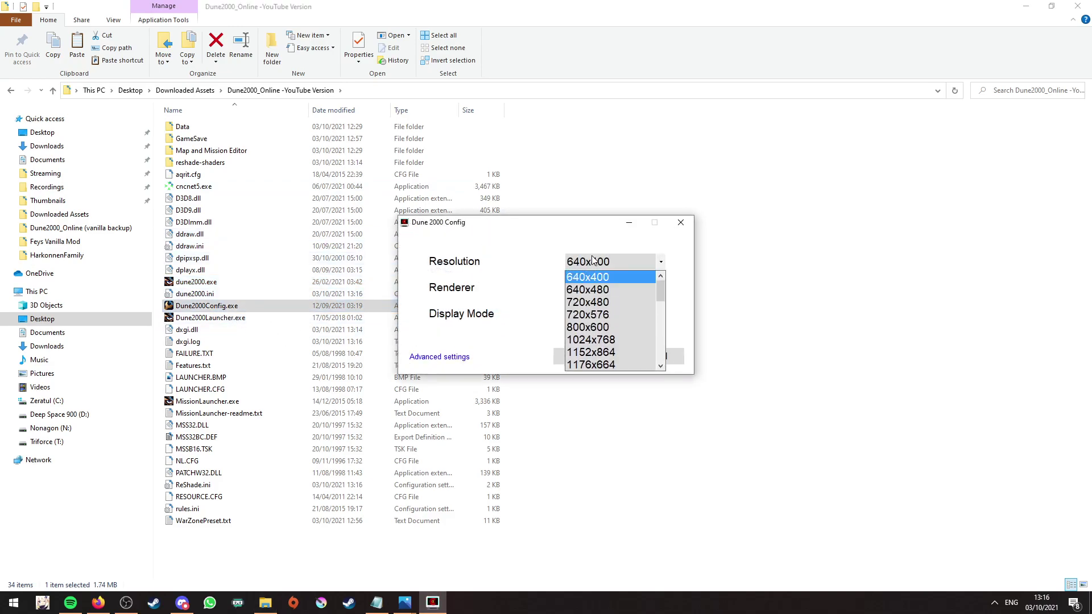
click(634, 337)
click(583, 357)
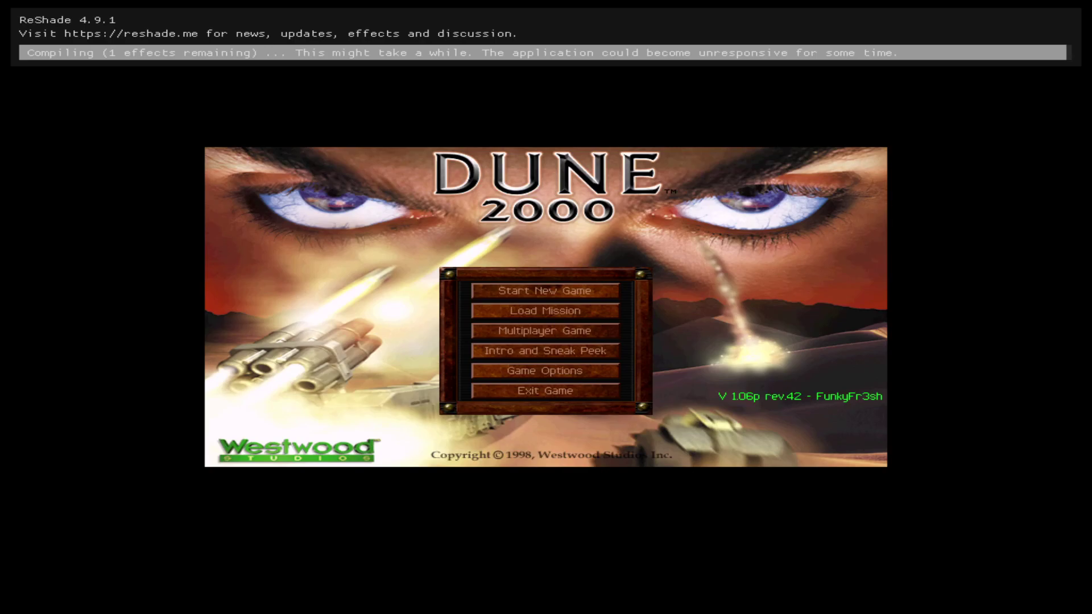
Open the ReShade overlay in the relaunched game and preview the ASCII effect, switching it back off while browsing the effects.
key(Home)
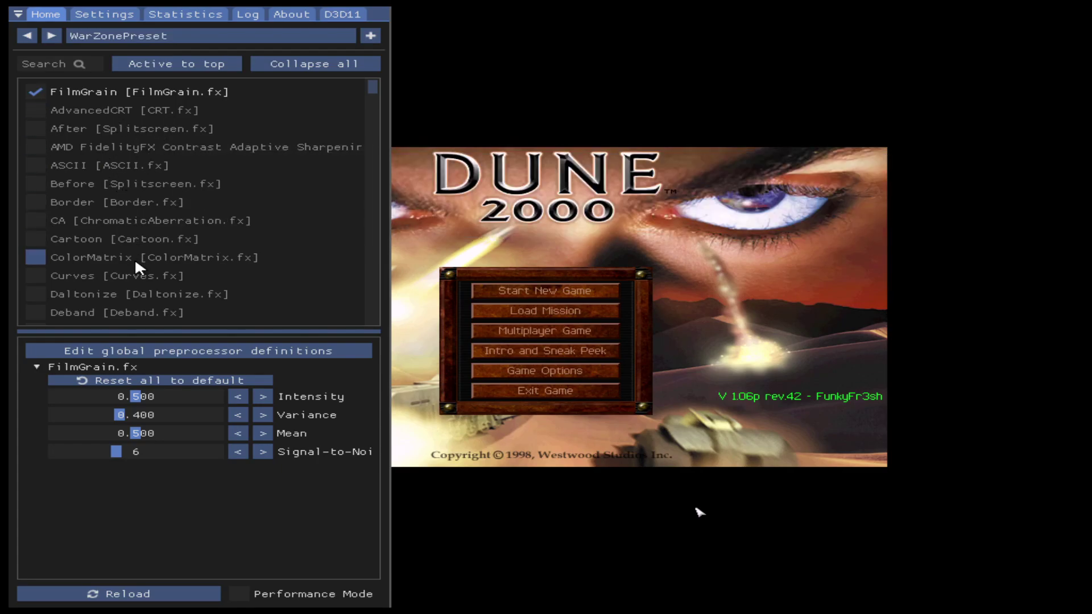
click(131, 166)
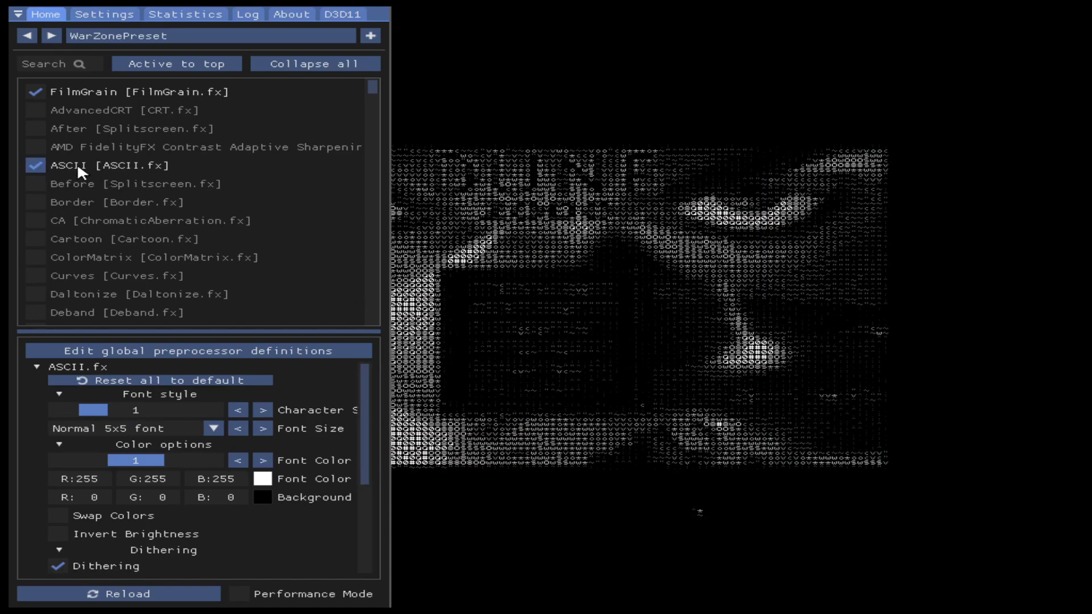
click(77, 164)
scroll(239, 245, down, 3)
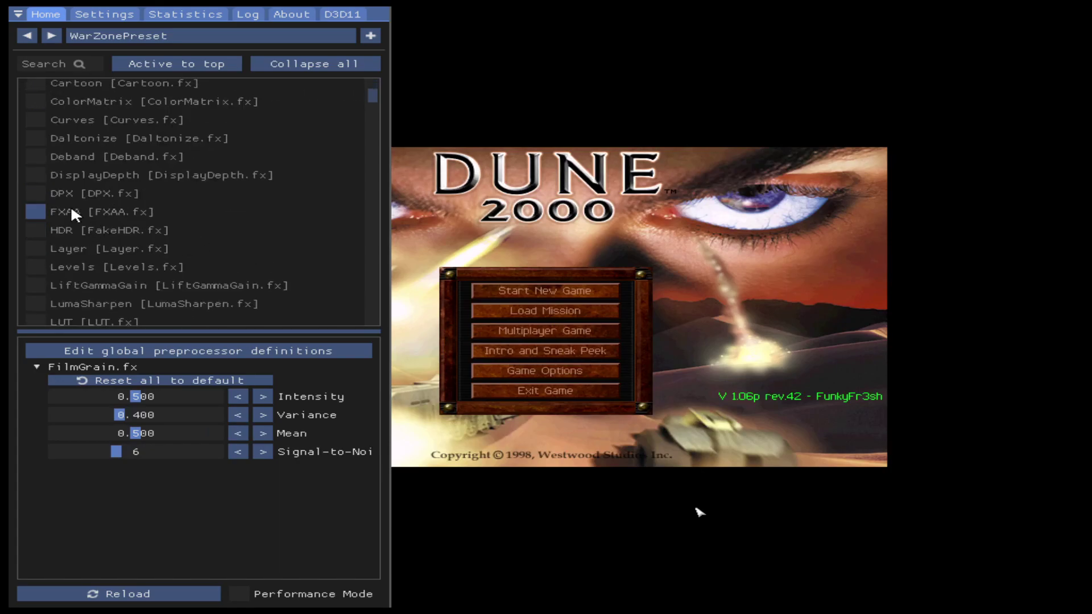
scroll(70, 205, up, 3)
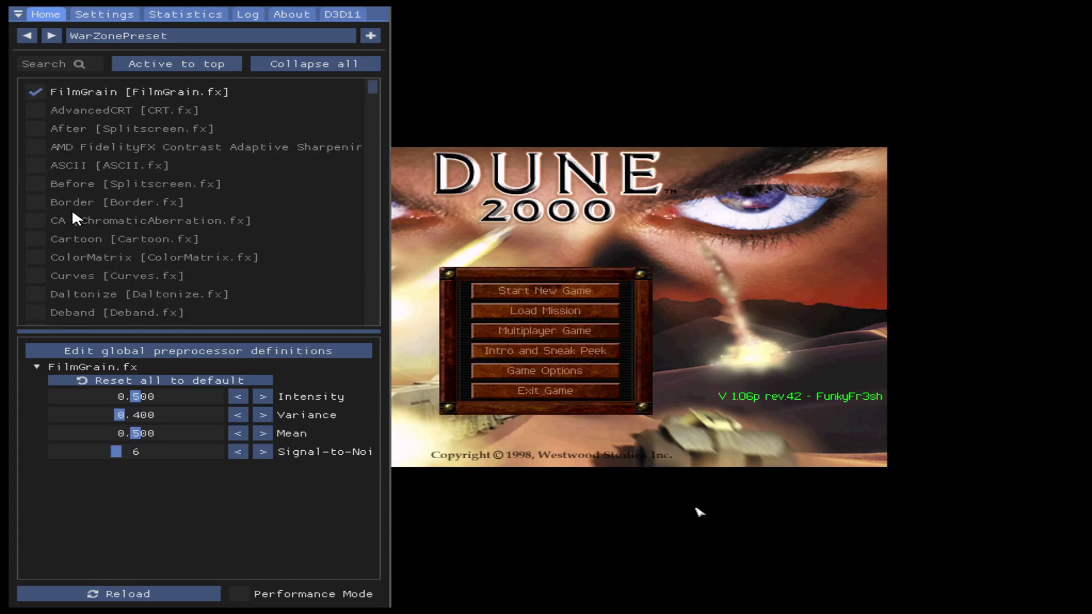
click(219, 35)
click(233, 218)
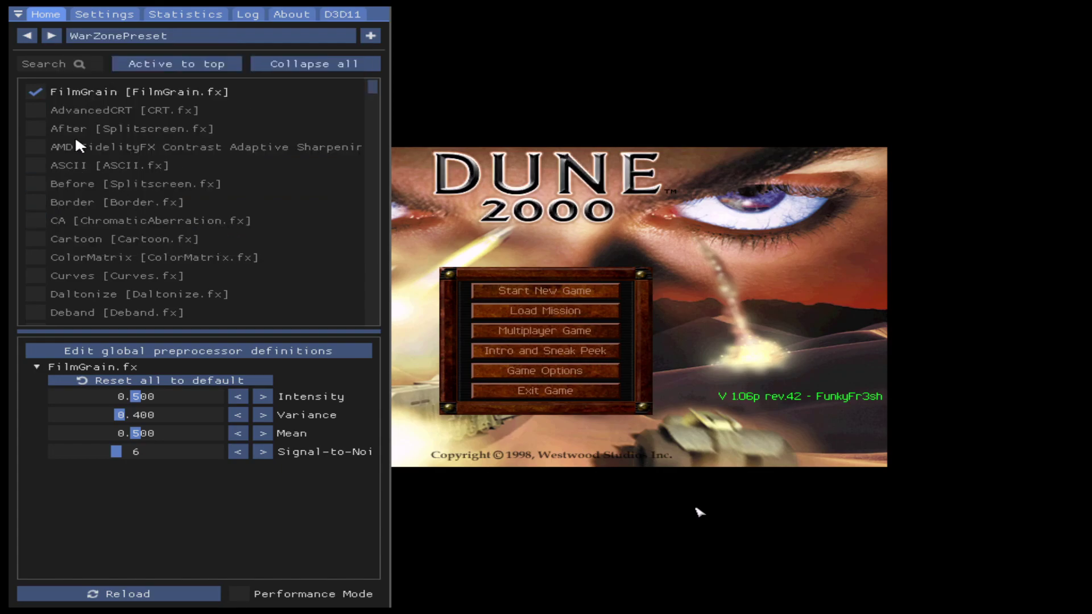
Disable the FilmGrain effect and enable the FXAA, Cartoon and SMAA effects in the WarZonePreset.
click(35, 91)
scroll(28, 215, down, 3)
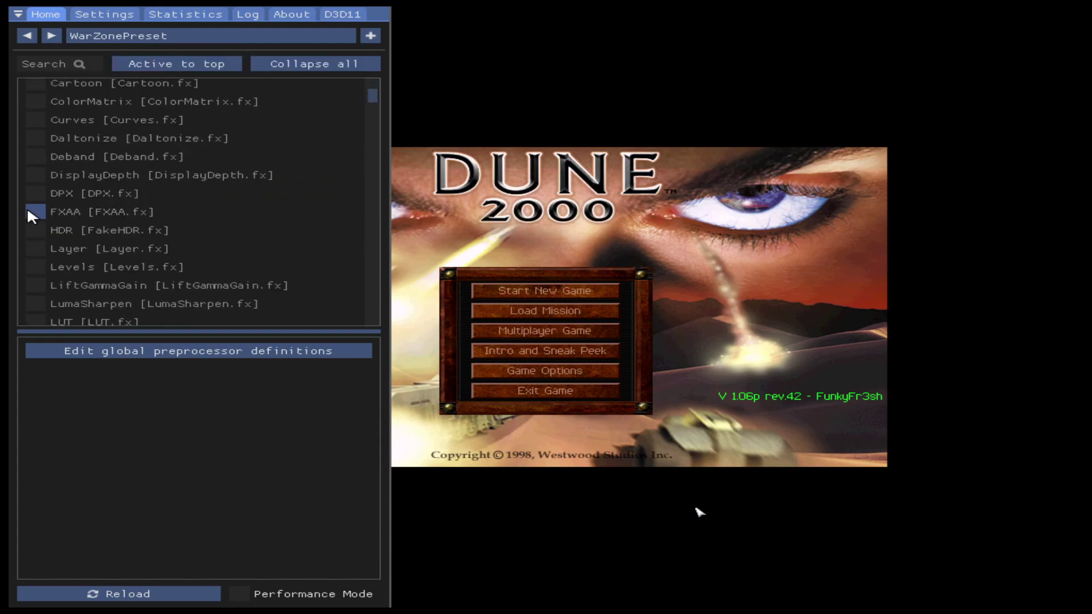
click(27, 211)
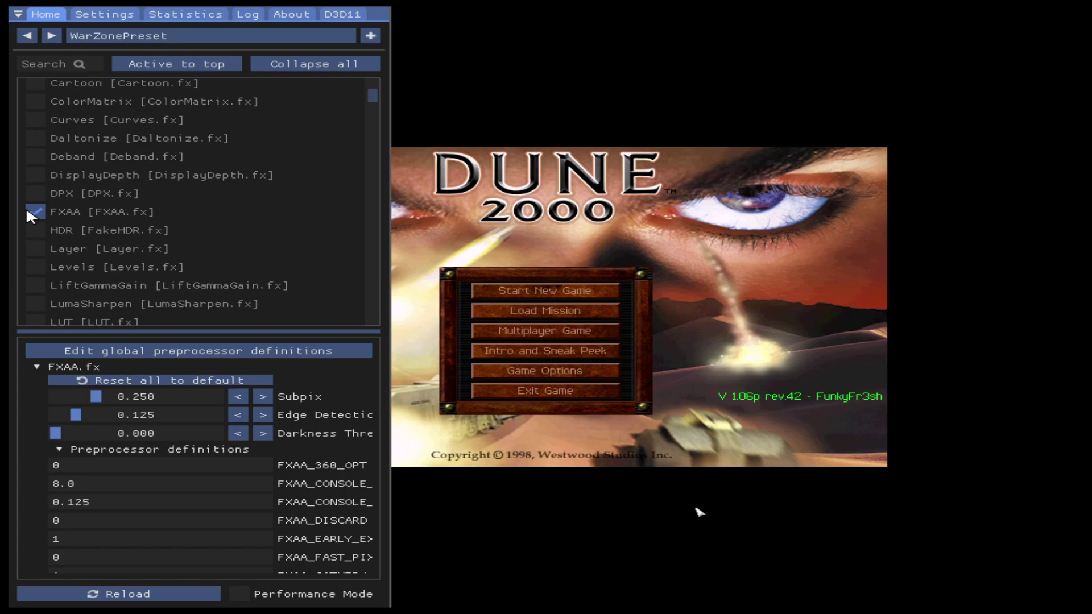
scroll(179, 143, up, 1)
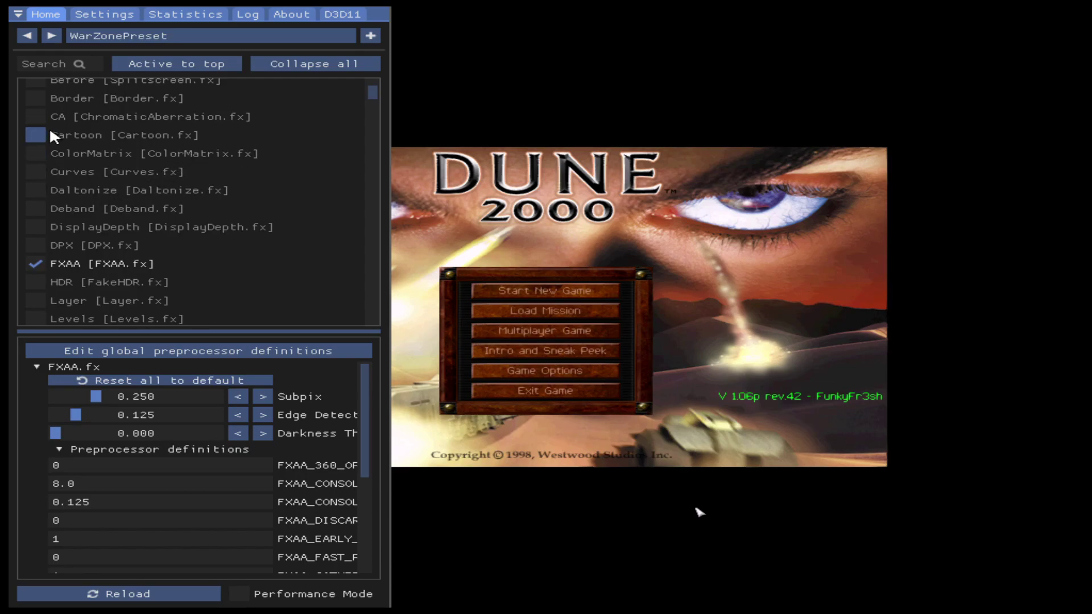
click(34, 135)
scroll(70, 183, down, 4)
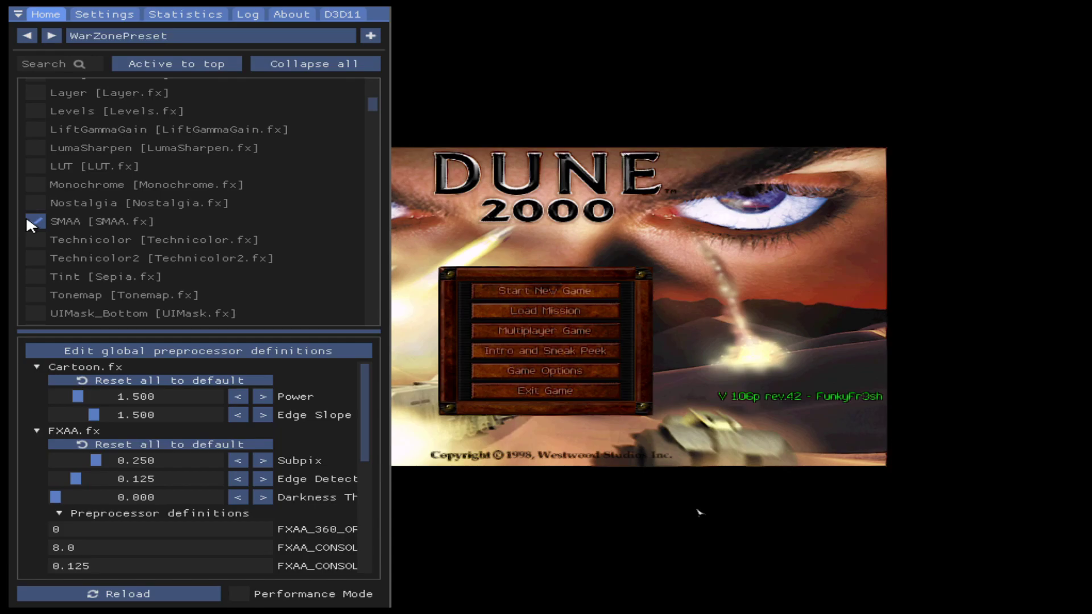
Enable the first of the two Clarity effects in the effect list.
scroll(25, 224, down, 2)
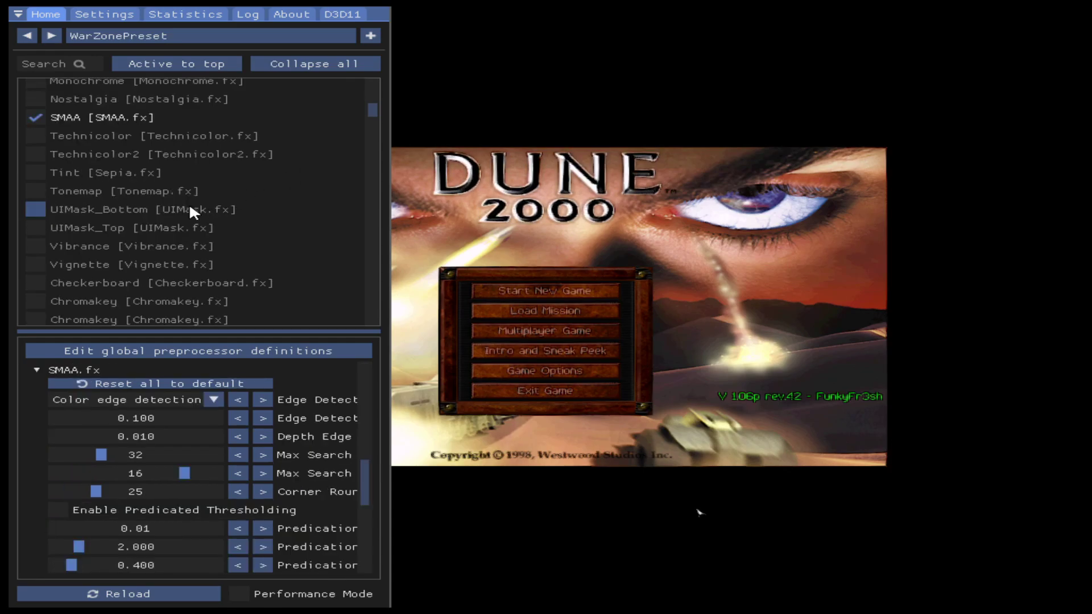
scroll(171, 214, down, 3)
scroll(155, 218, down, 4)
scroll(155, 219, up, 2)
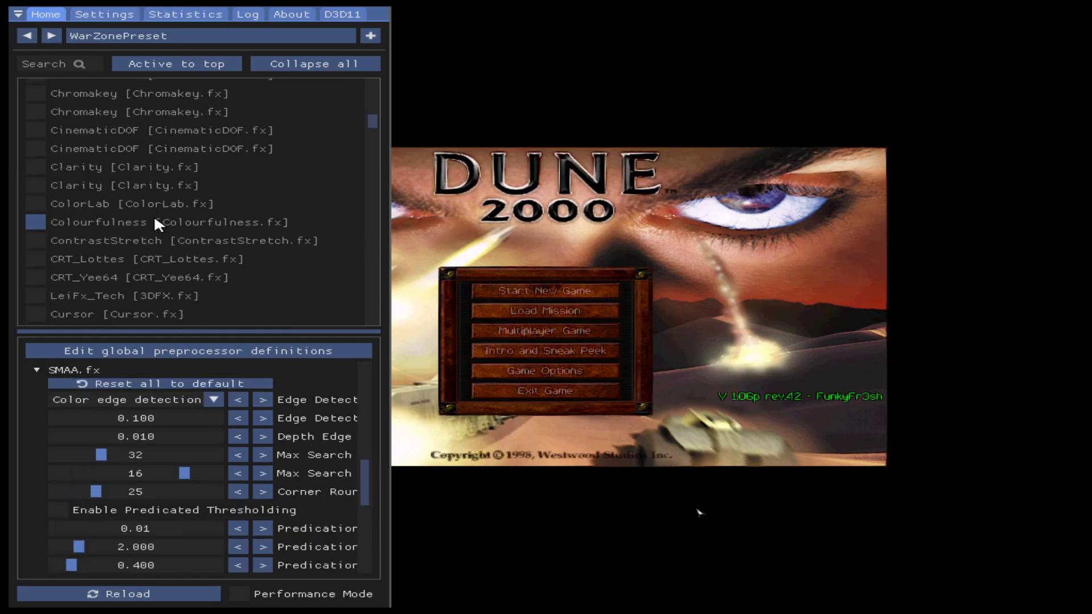
click(72, 165)
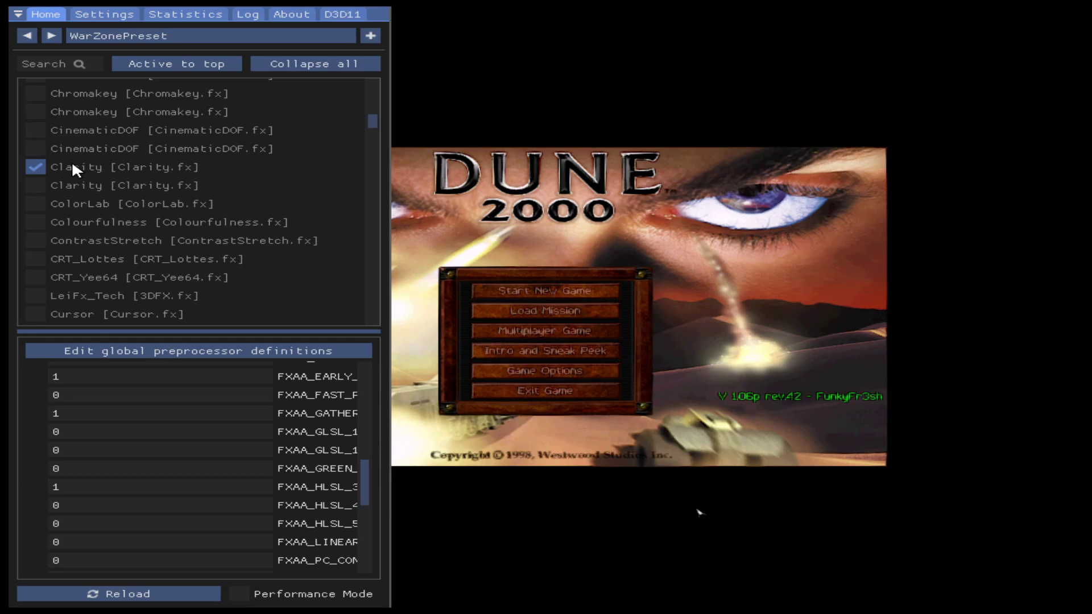
Enable the prod80_04_ColorBalance and prod80_04_ColorGradient effects.
scroll(139, 217, down, 3)
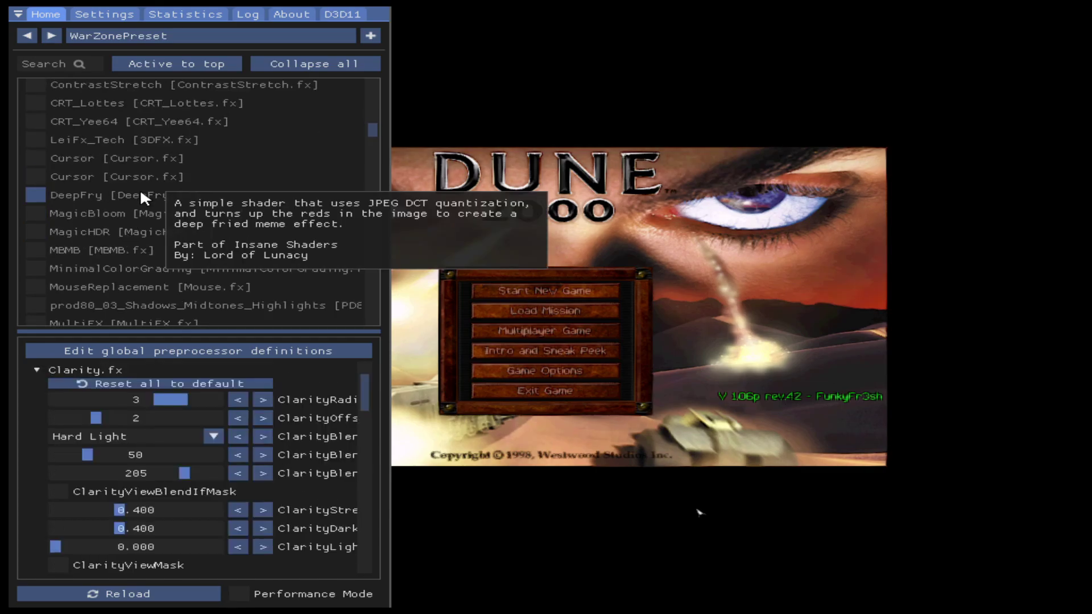
scroll(141, 194, down, 2)
scroll(138, 263, down, 4)
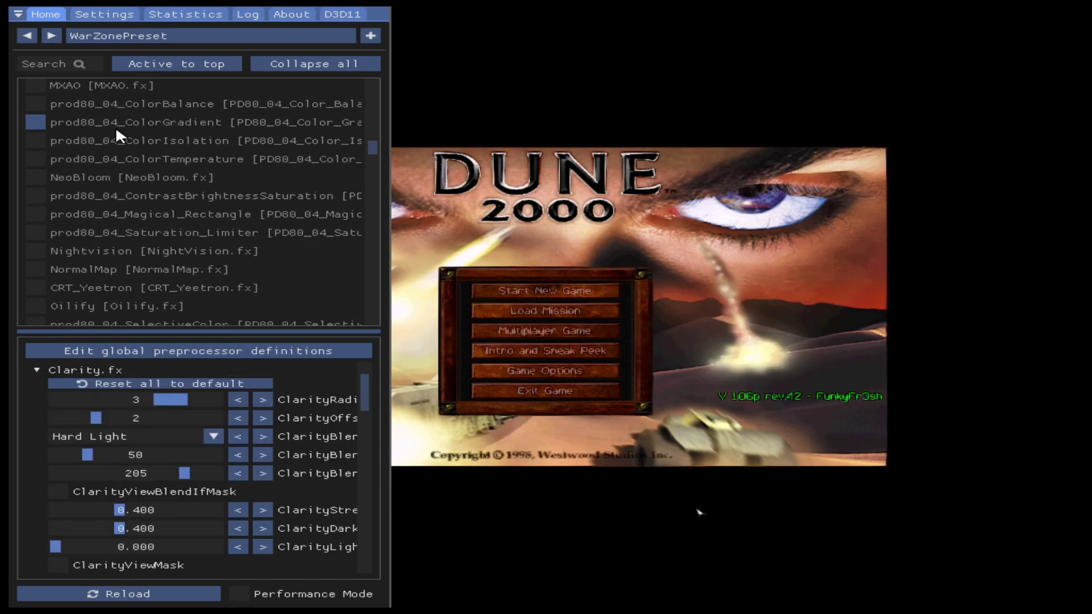
click(100, 107)
click(115, 120)
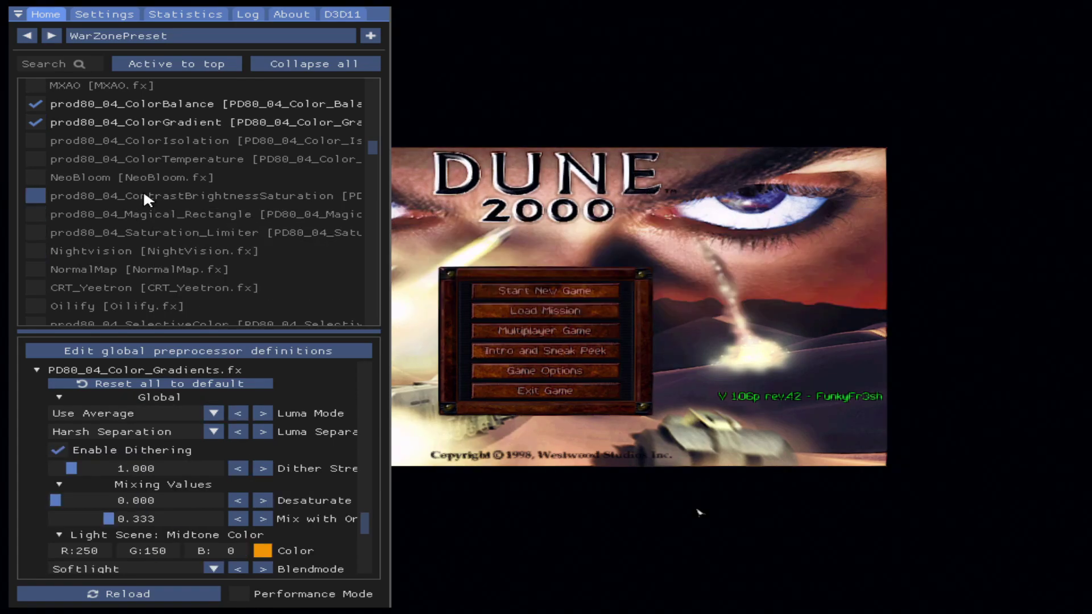
Enable the NeoBloom effect, view the game without the overlay, and disable the Cartoon effect in the WarZonePreset.
click(138, 182)
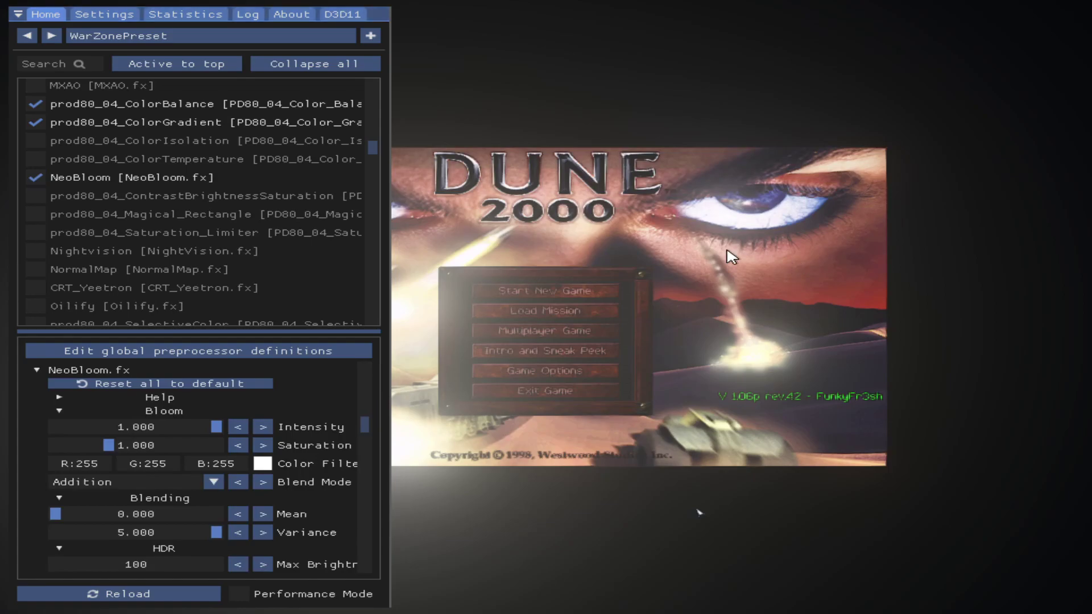
key(Home)
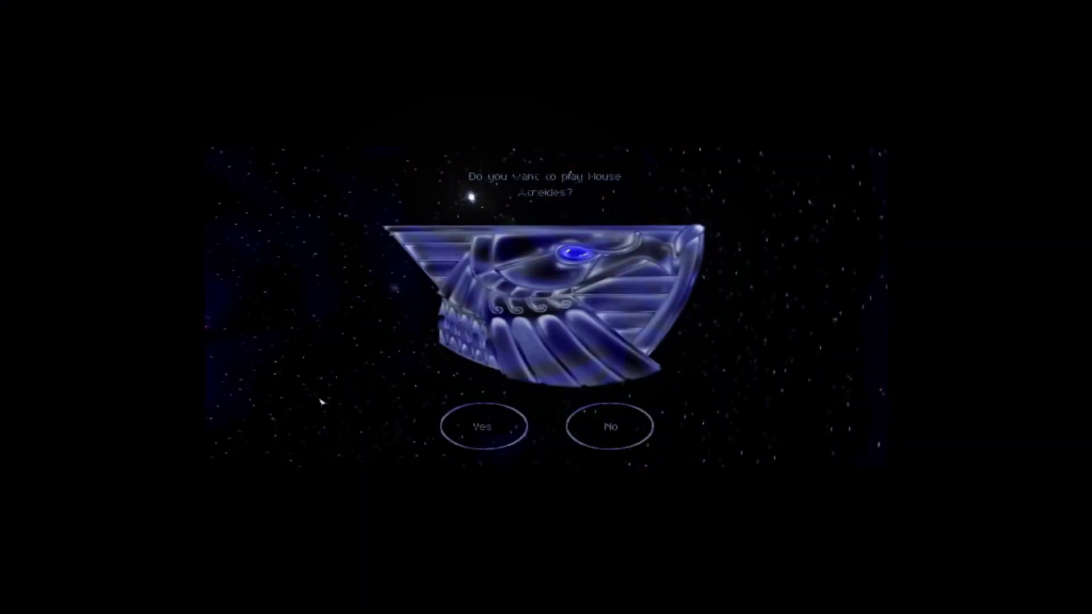
key(Home)
scroll(237, 238, up, 10)
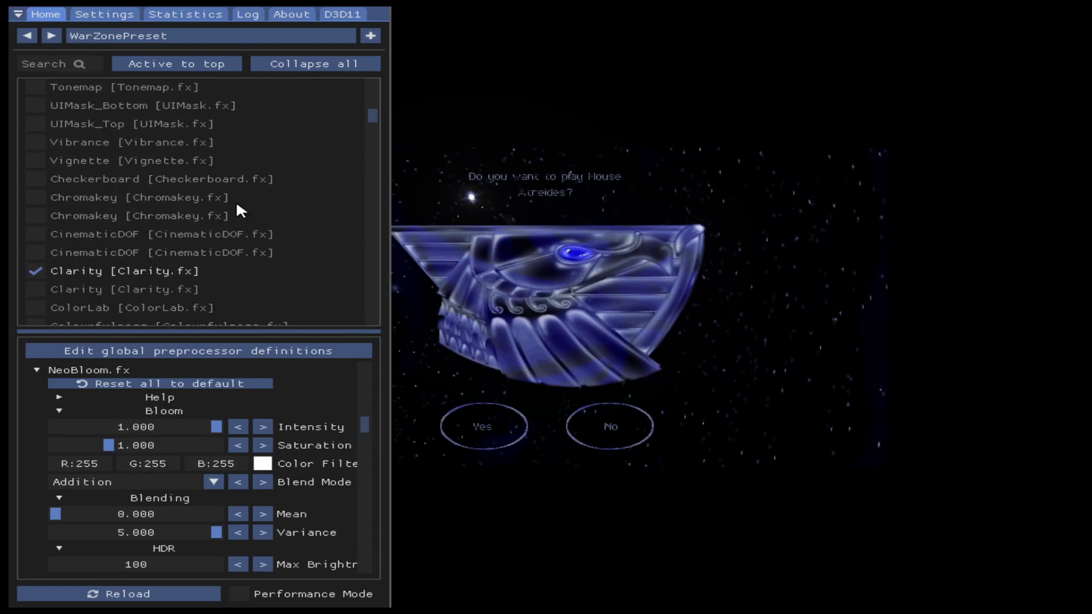
scroll(237, 211, up, 3)
click(85, 233)
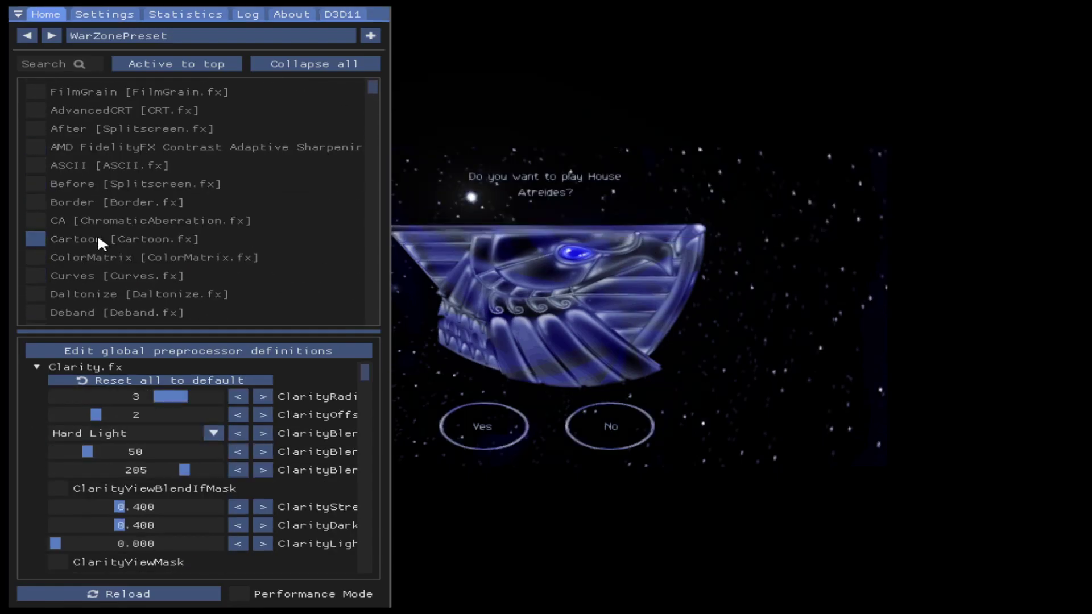
click(97, 233)
key(Home)
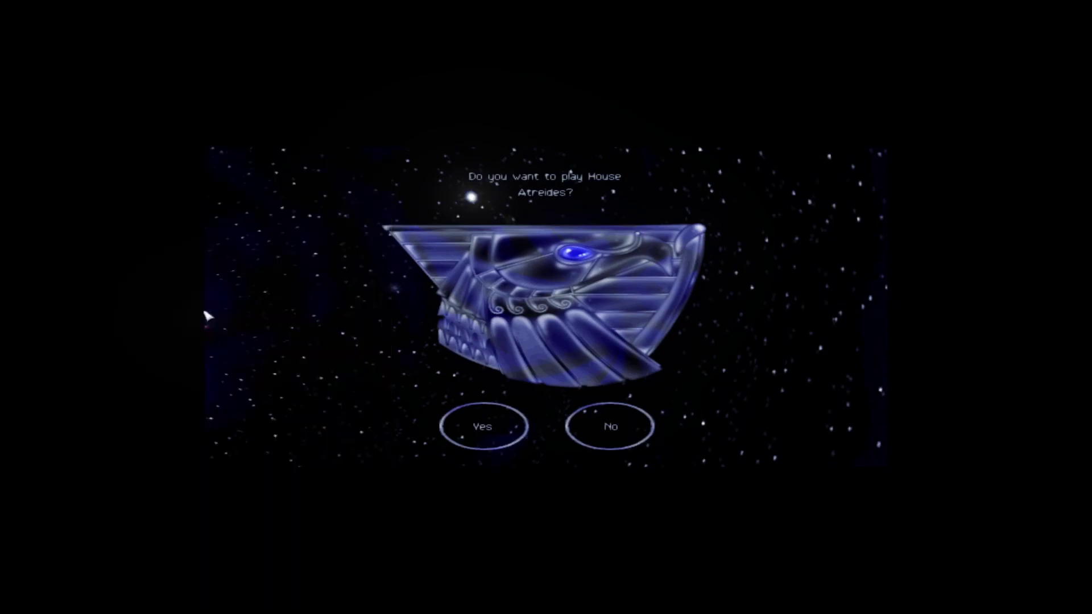
Accept House Atreides and start Mission 1 from its briefing.
click(483, 428)
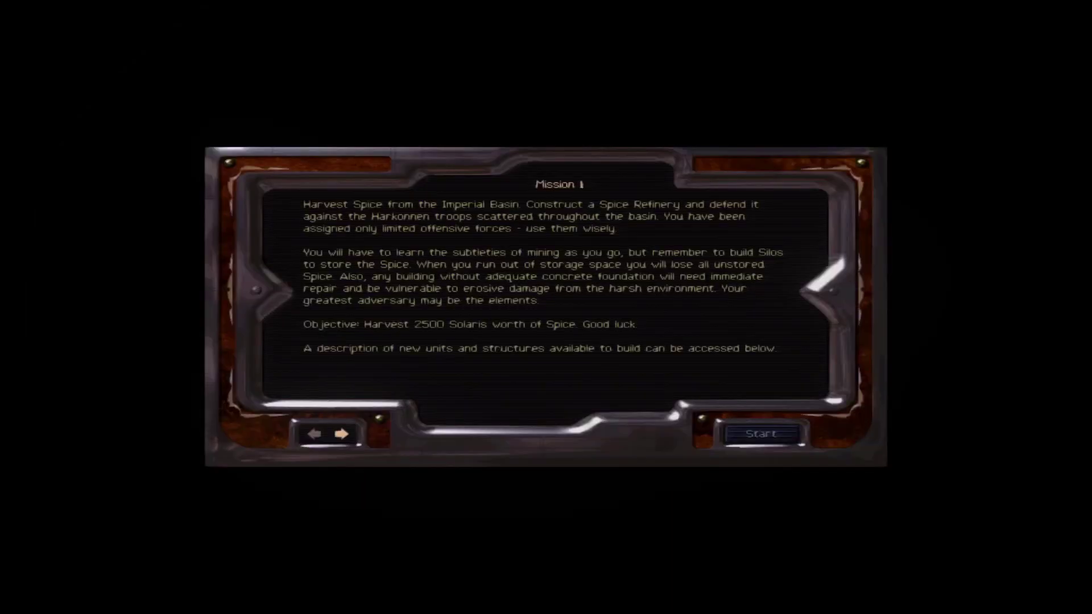
click(762, 432)
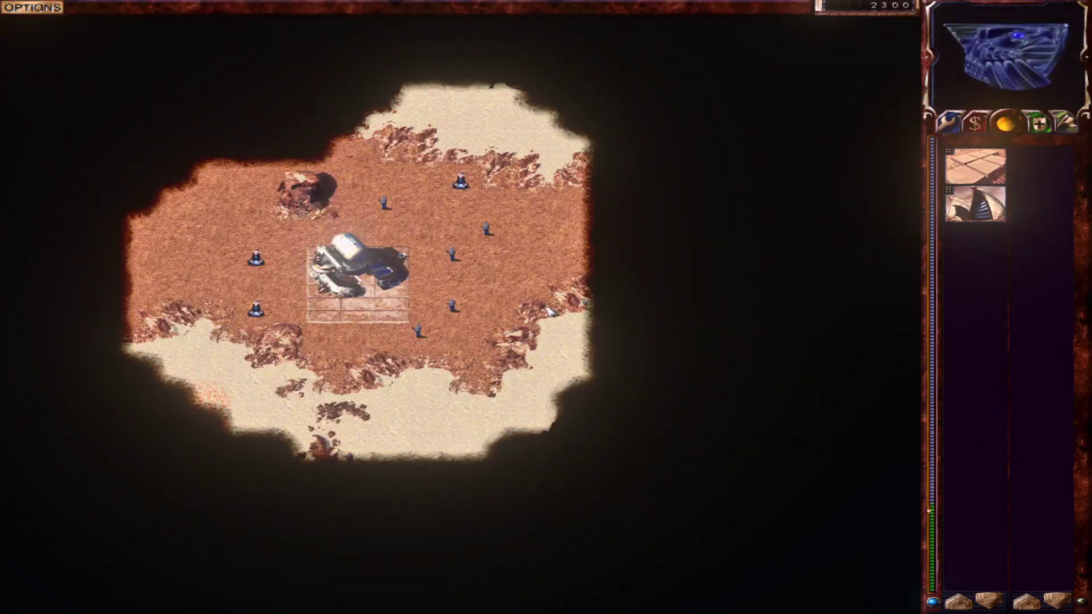
Send the starting troops toward the unrevealed terrain and start building a concrete foundation.
drag(51, 153, 501, 341)
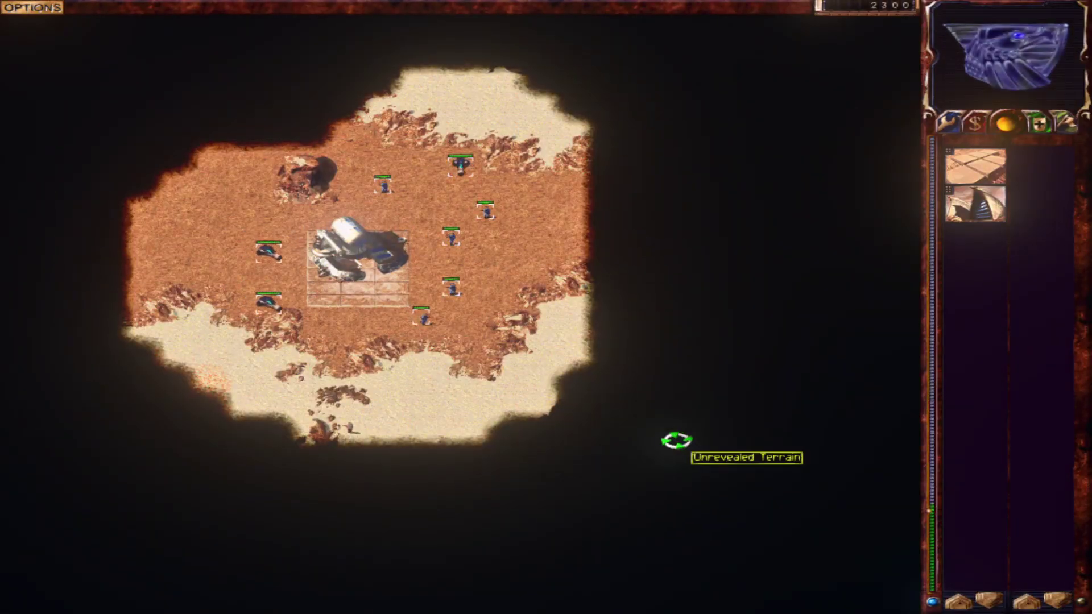
click(677, 441)
click(976, 166)
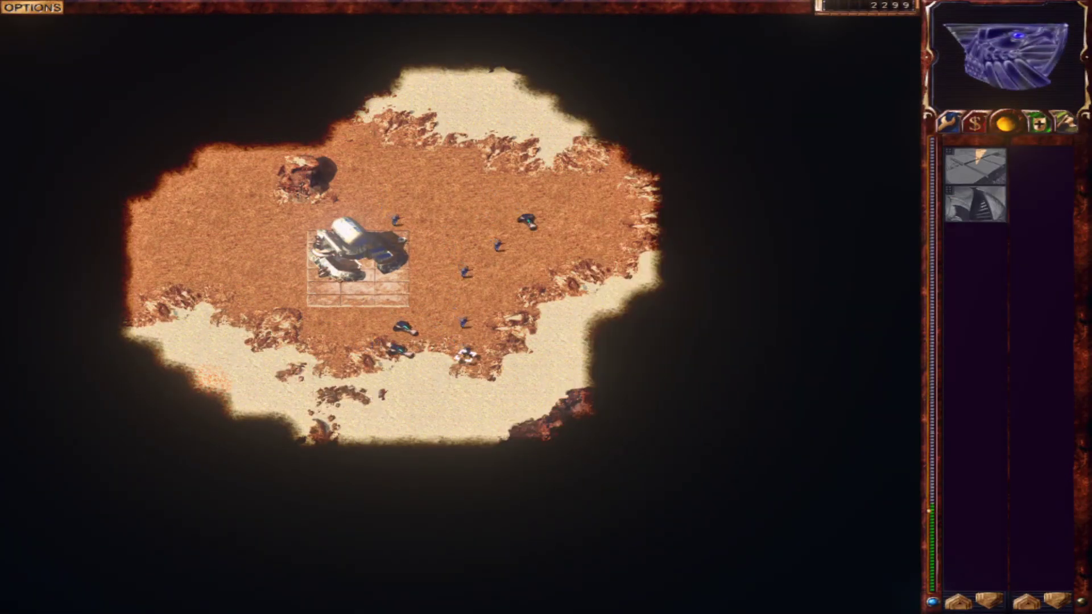
drag(139, 132, 787, 429)
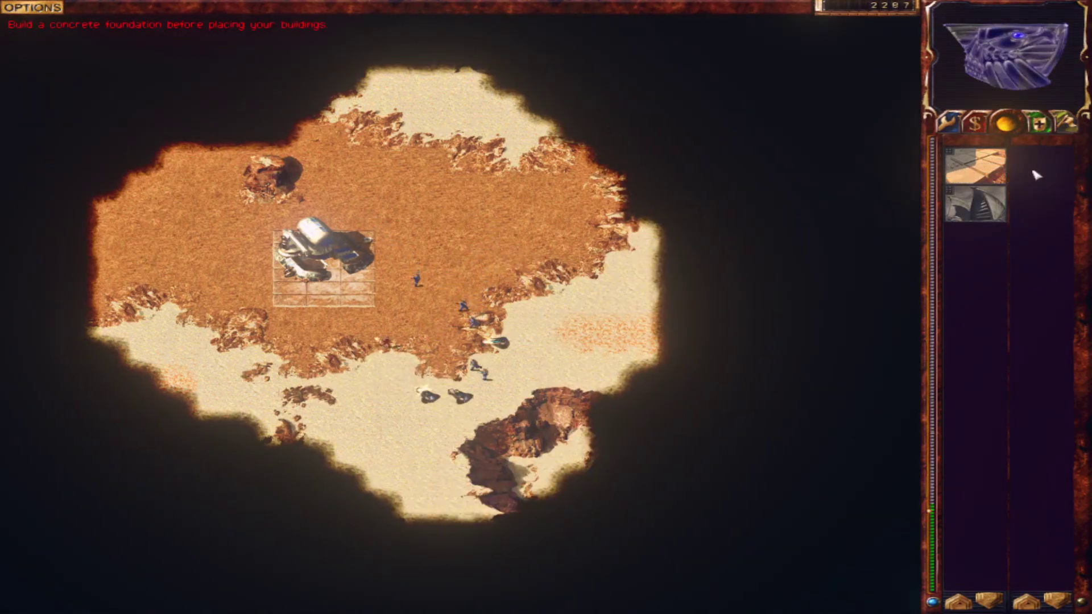
Reopen the ReShade overlay, move it clear of the base, and sort the active effects to the start of the list.
key(Home)
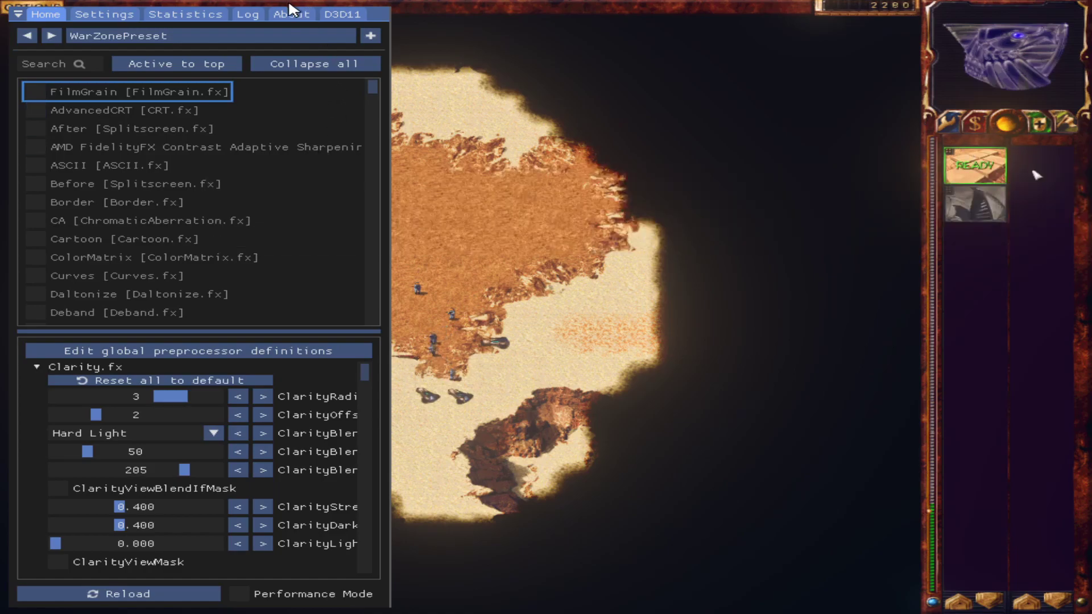
drag(290, 9, 988, 38)
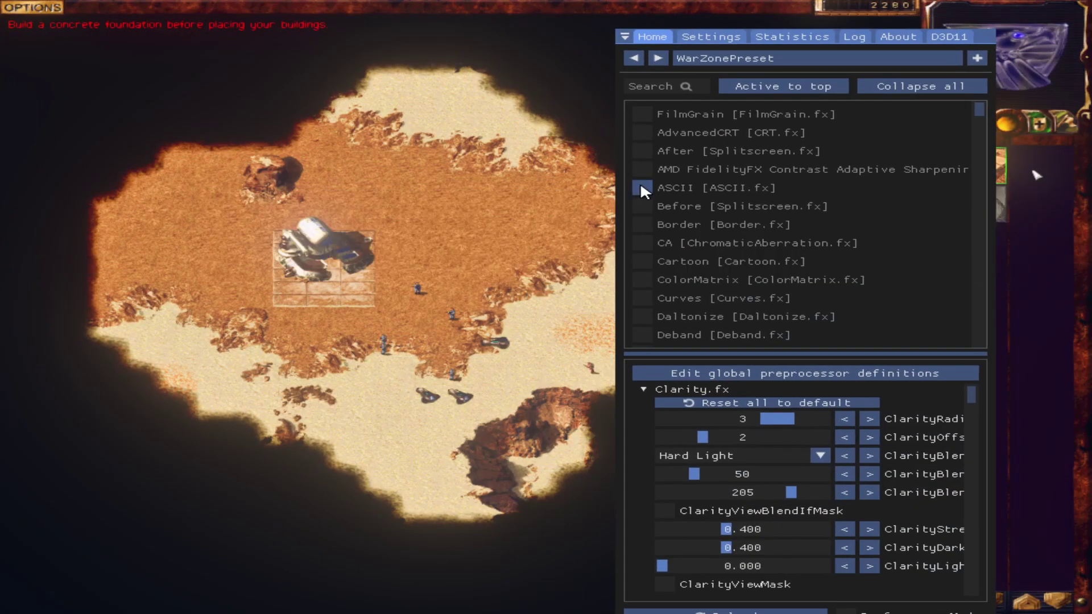
scroll(643, 191, down, 5)
click(642, 233)
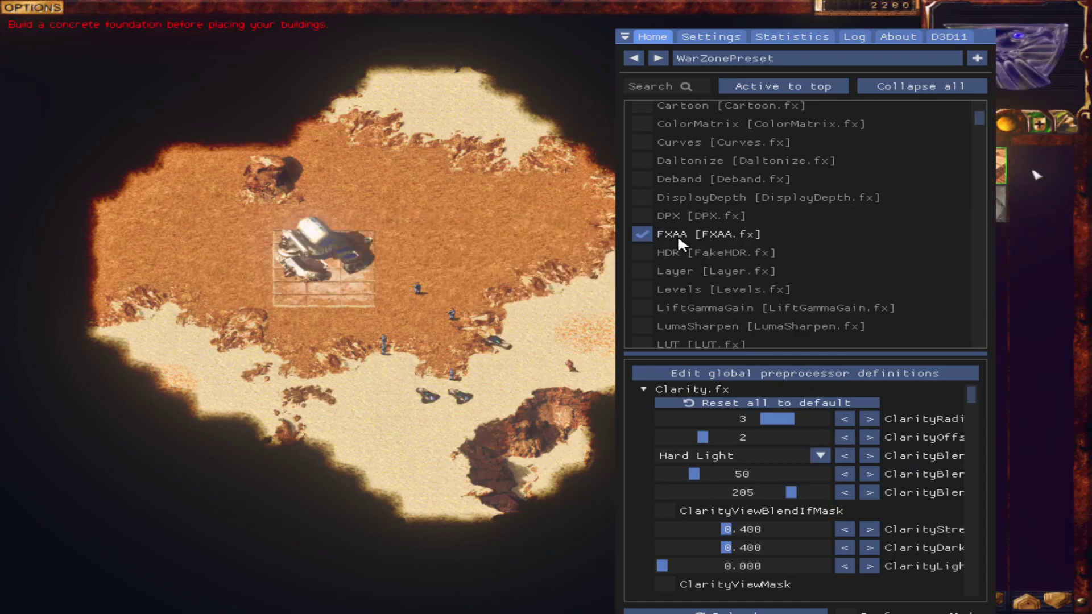
click(827, 85)
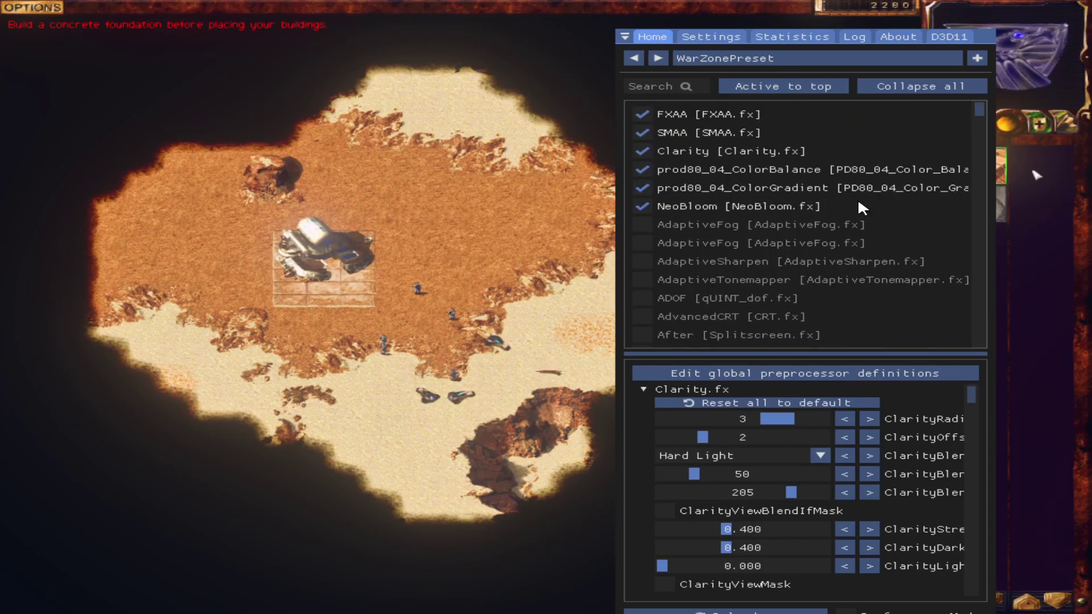
Compare the game with prod80_04_ColorBalance and prod80_04_ColorGradient on and off, keeping ColorBalance enabled and ColorGradient disabled.
click(662, 171)
click(663, 187)
click(660, 177)
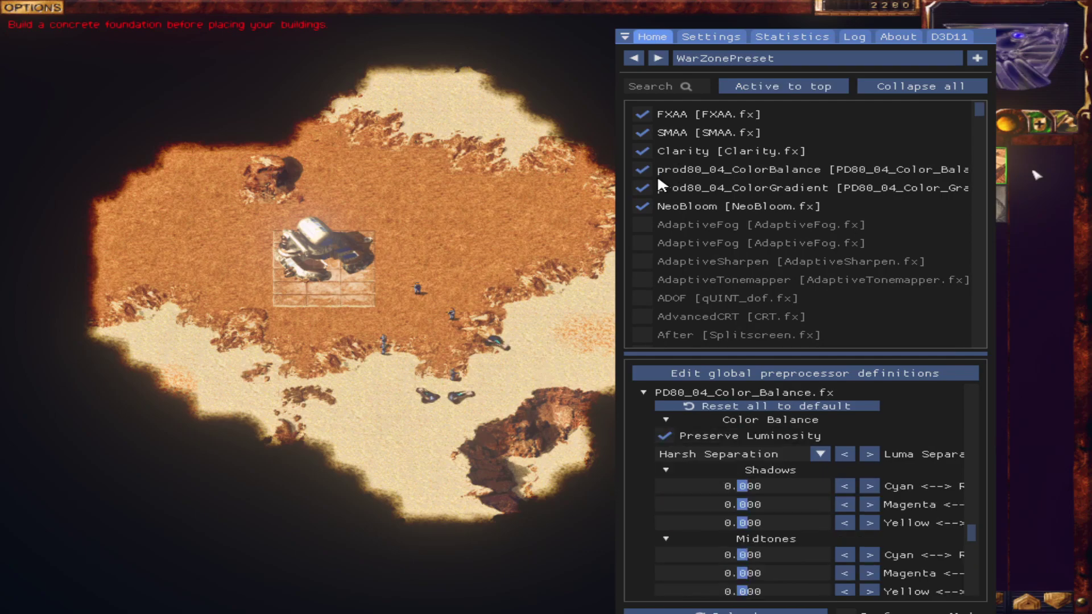
click(643, 188)
click(643, 188)
click(642, 189)
click(644, 190)
click(644, 191)
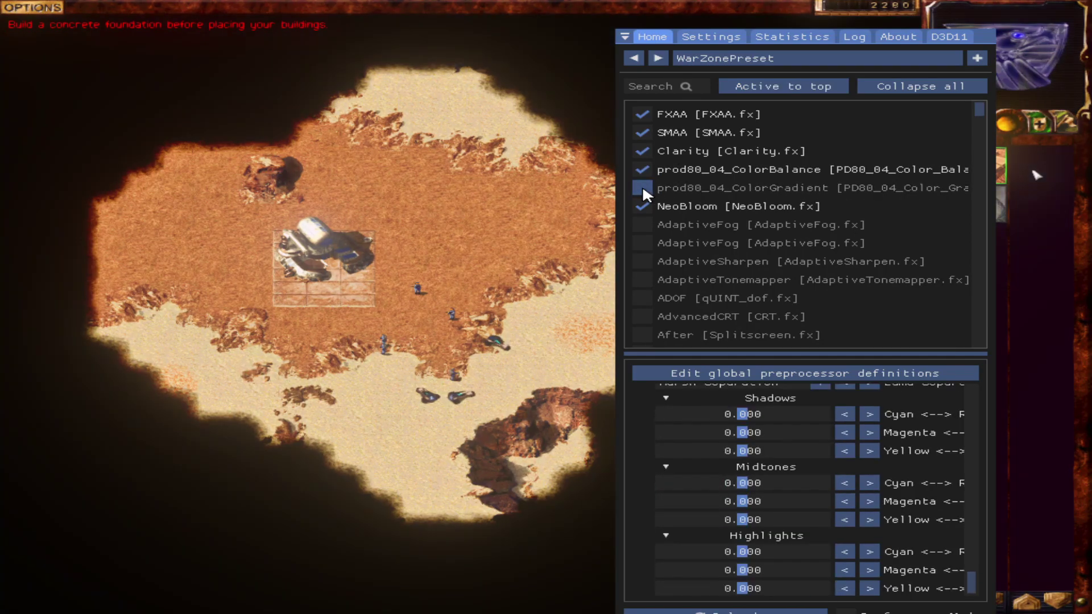
Toggle the NeoBloom effect off and on to compare its look on the map, leaving it enabled.
click(709, 216)
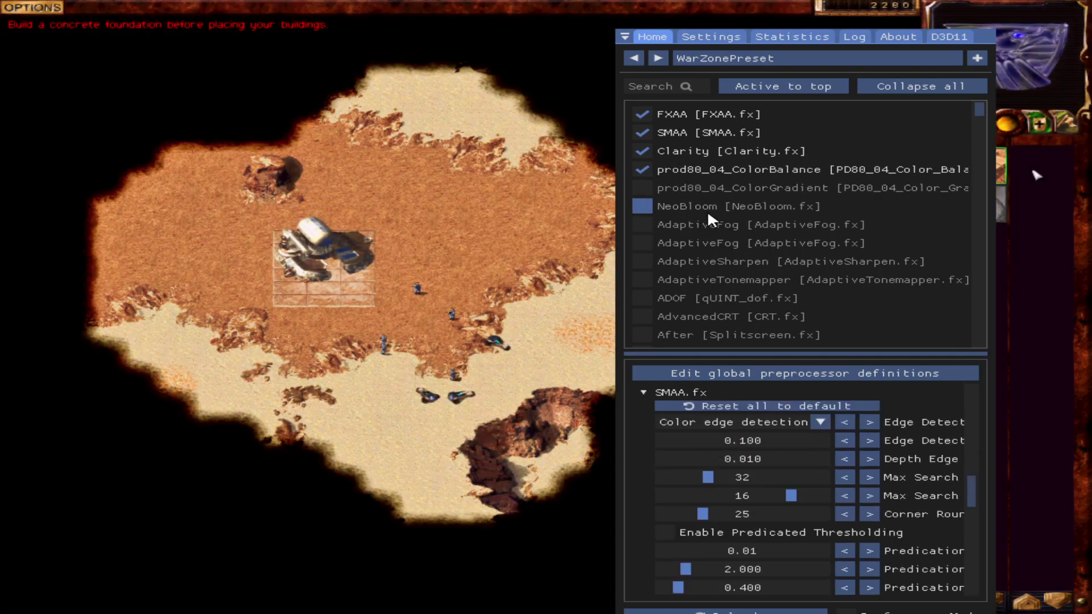
click(642, 207)
click(642, 207)
click(642, 207)
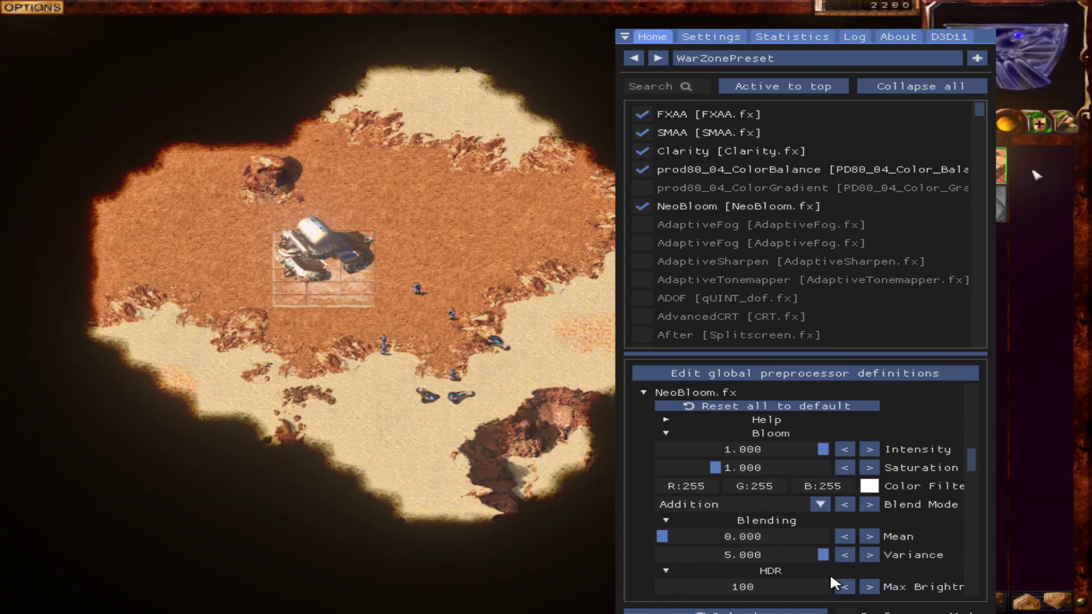
Examine the other available effects further down the effect list.
scroll(833, 583, down, 15)
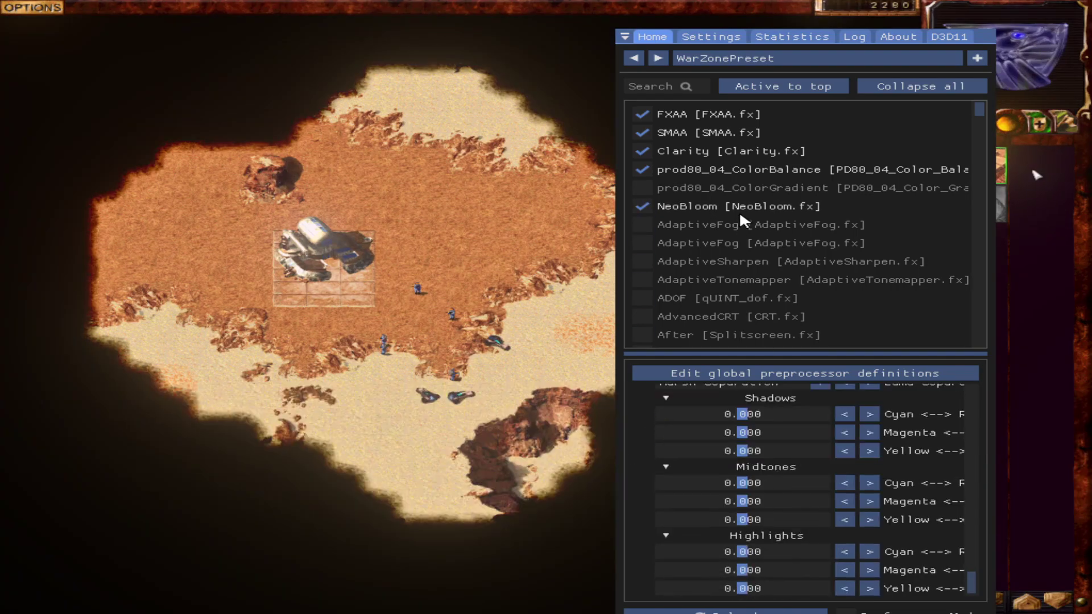
scroll(801, 243, down, 3)
scroll(802, 244, down, 2)
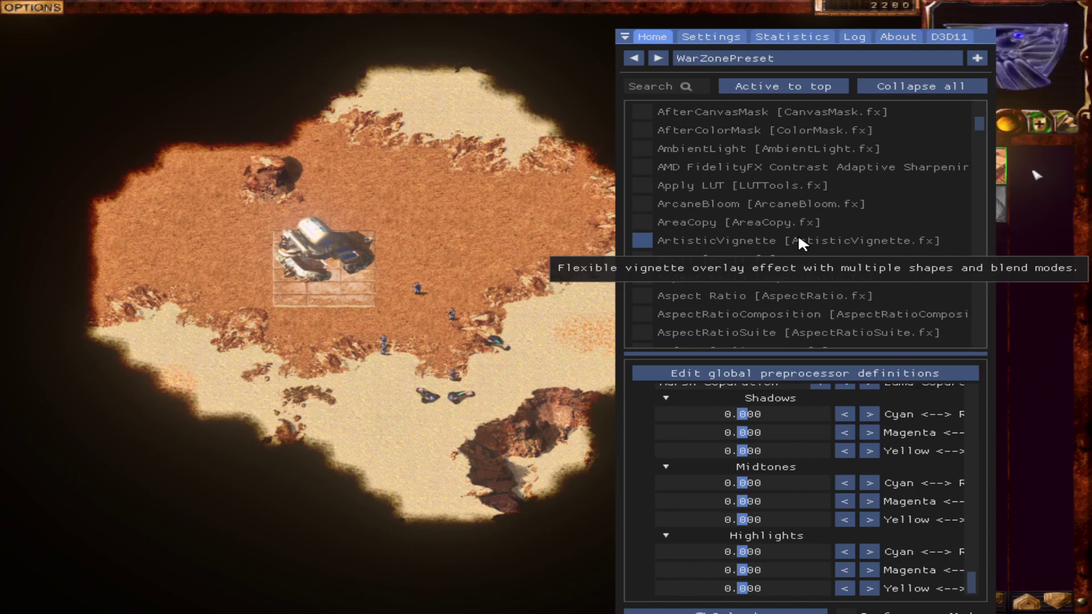
scroll(802, 243, down, 20)
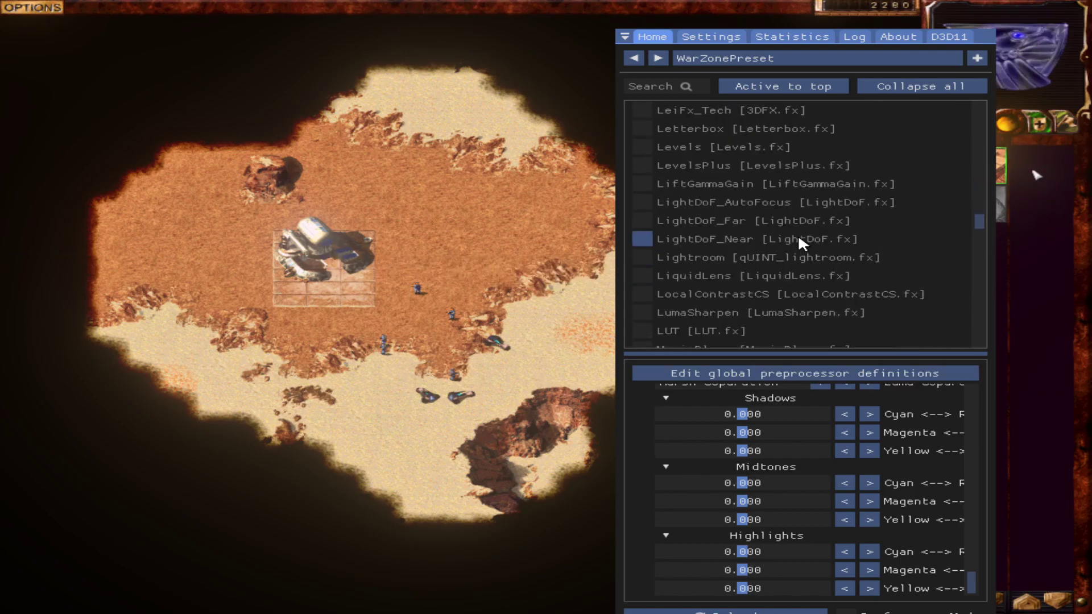
scroll(801, 243, down, 5)
right_click(802, 239)
click(779, 239)
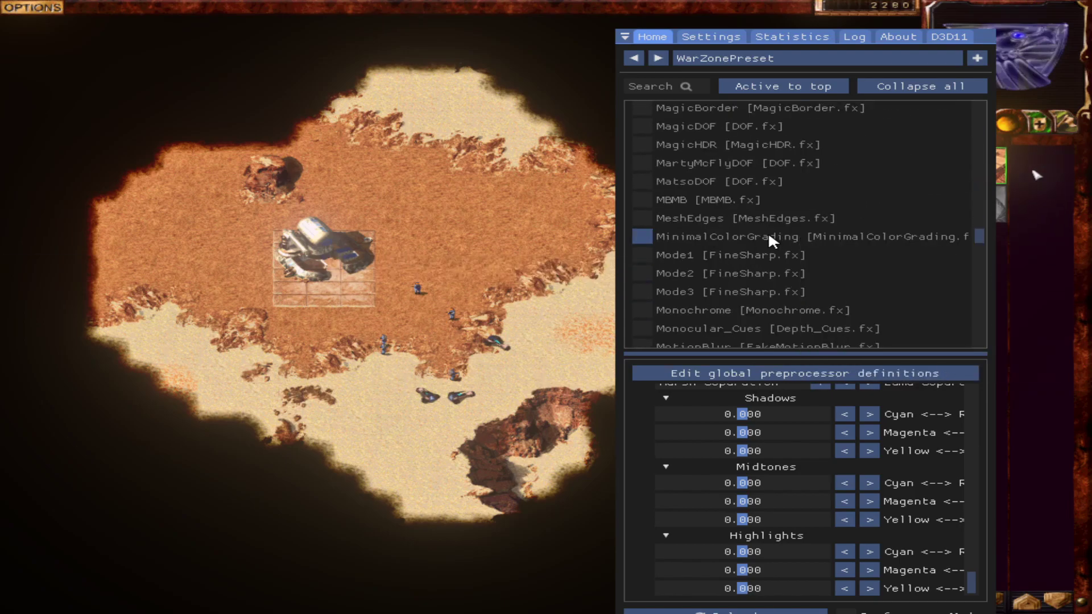
scroll(772, 242, down, 8)
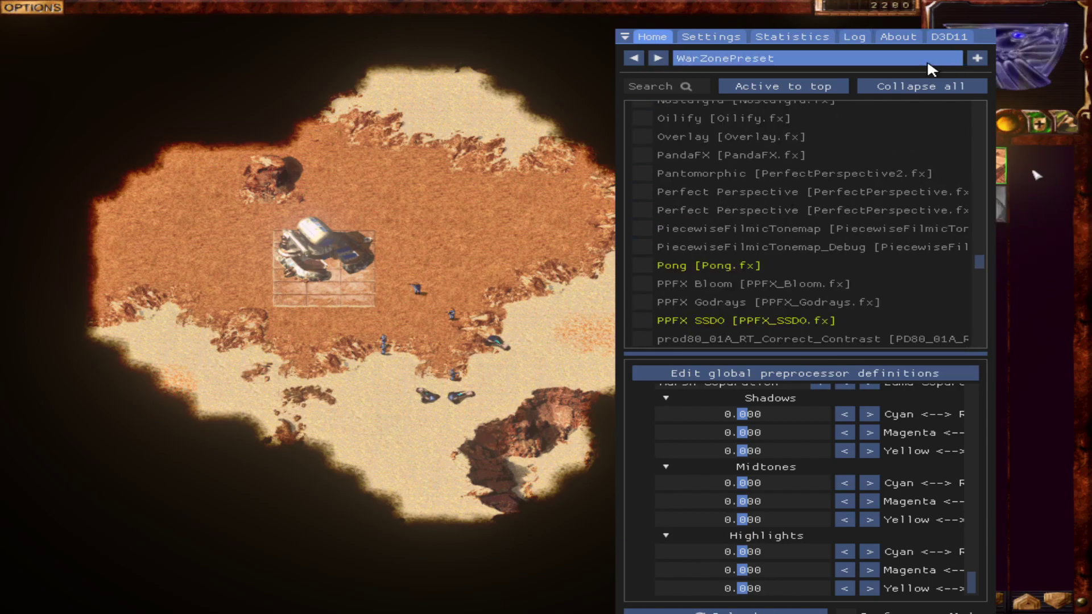
Load the WarZonePreset.txt preset from the parent folder of the game directory.
click(851, 62)
click(930, 65)
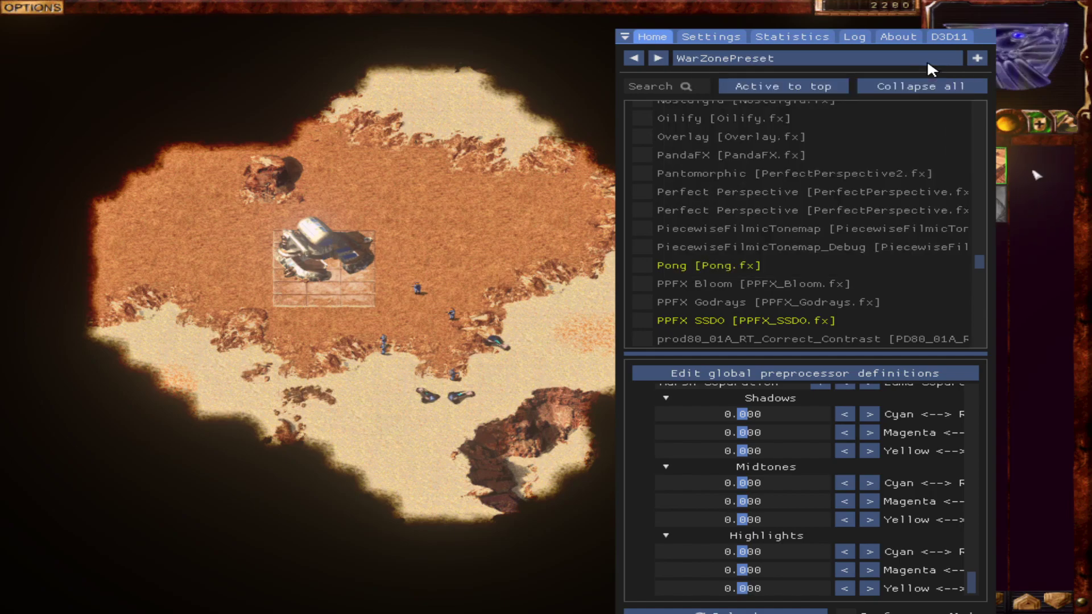
click(930, 65)
scroll(762, 227, up, 1)
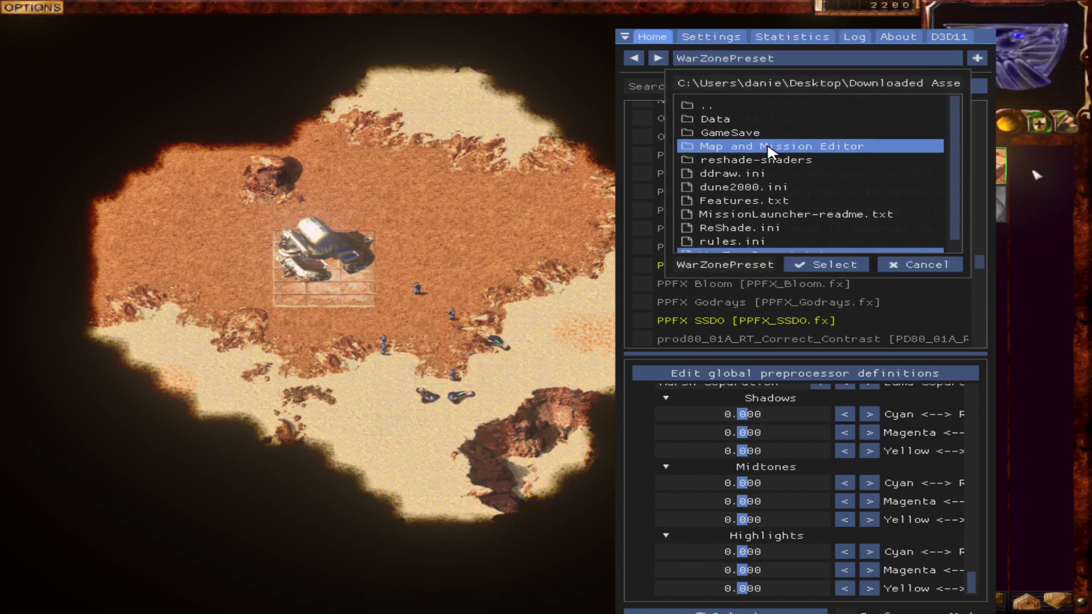
click(720, 107)
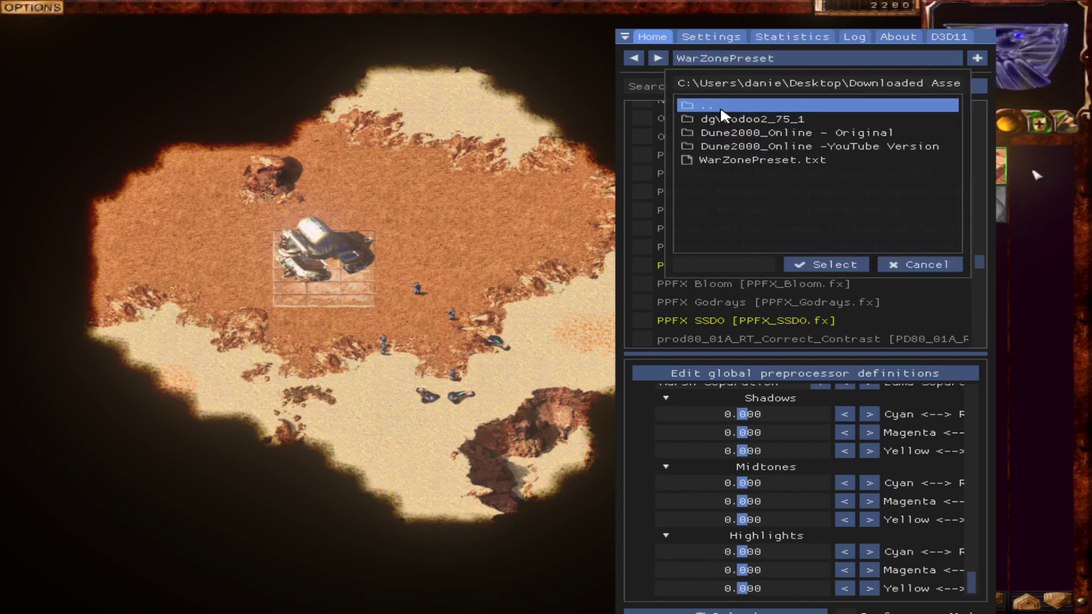
click(763, 161)
click(823, 265)
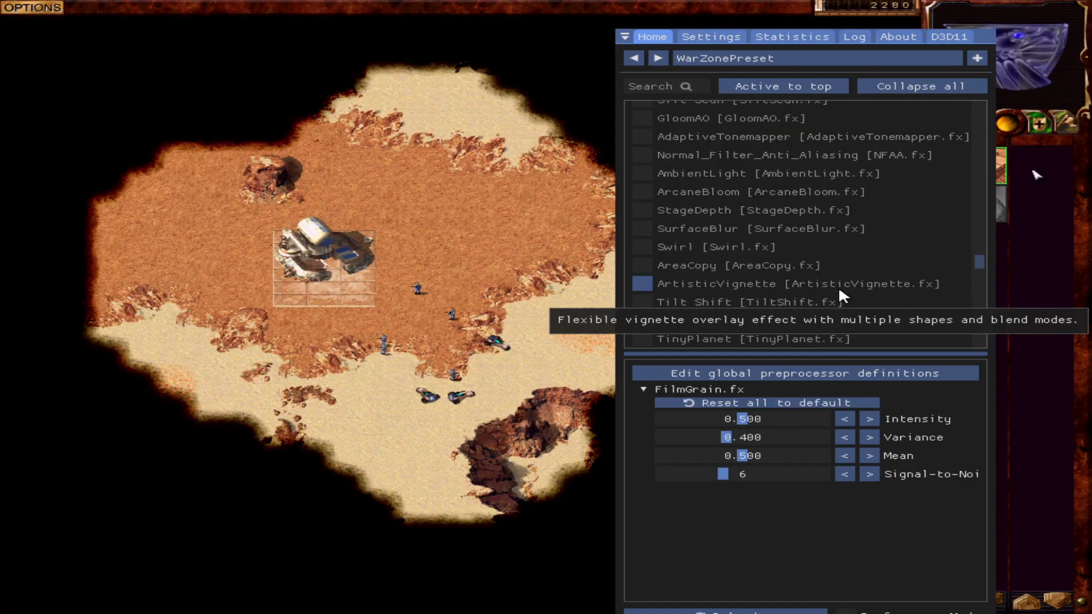
Examine the loaded preset's effect list, the D3D11 depth buffer options and the general ReShade settings.
scroll(832, 250, up, 10)
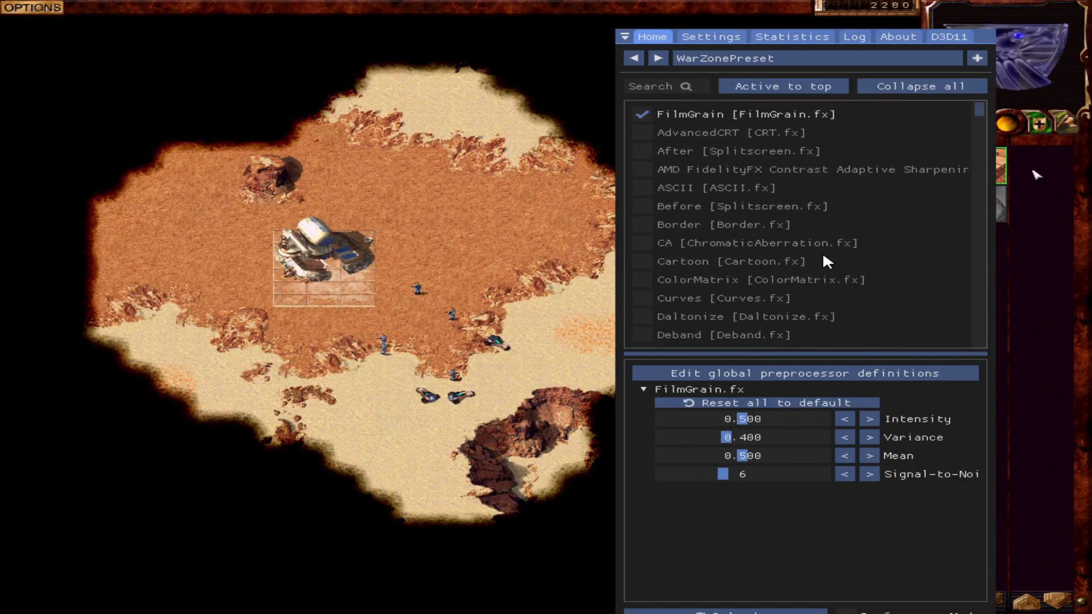
scroll(825, 262, down, 20)
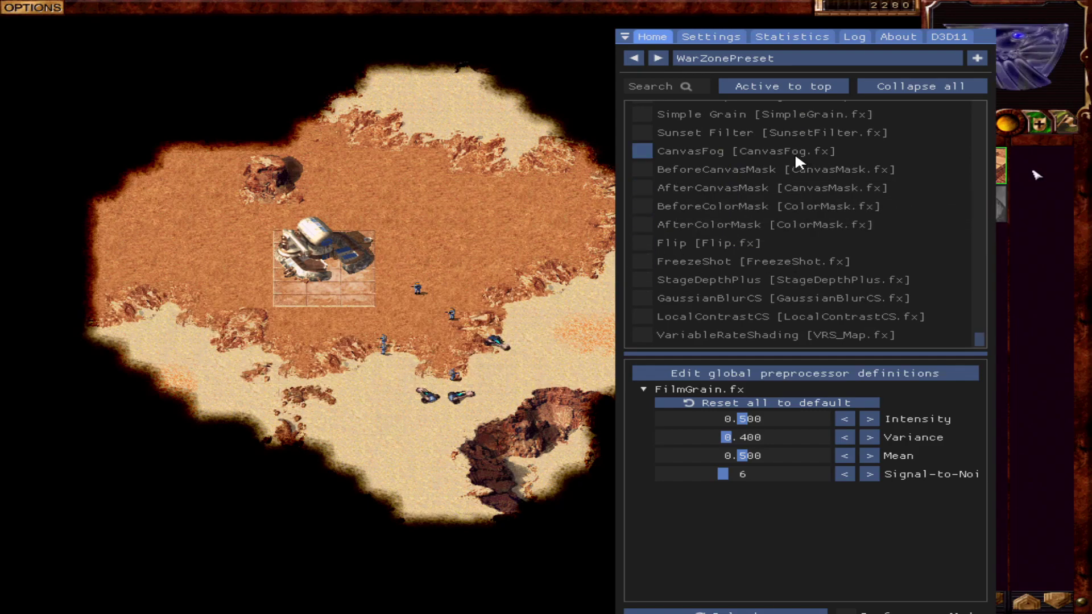
drag(991, 43, 937, 60)
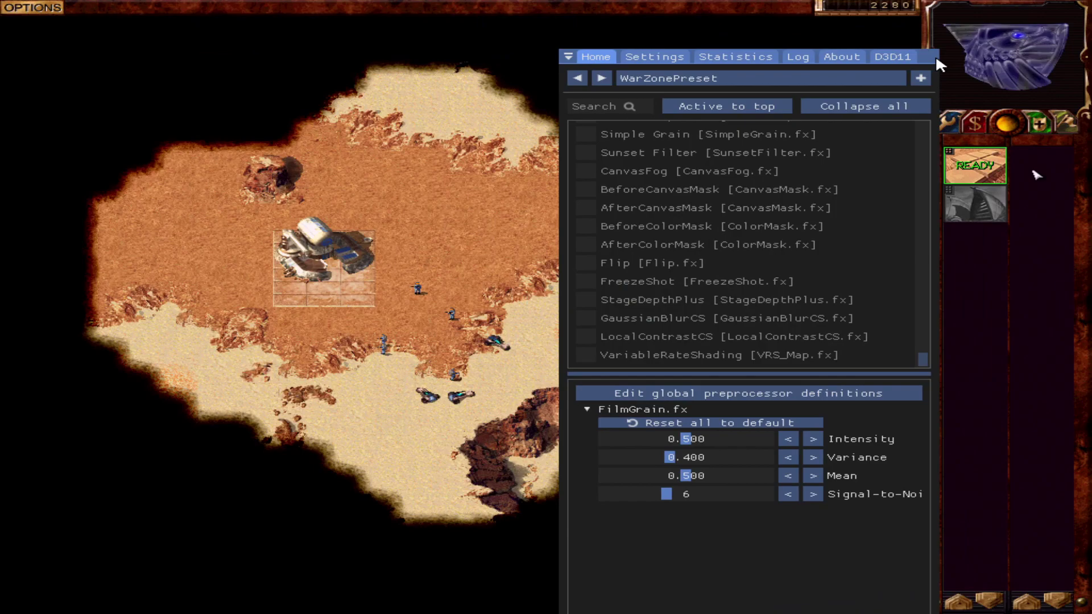
click(889, 58)
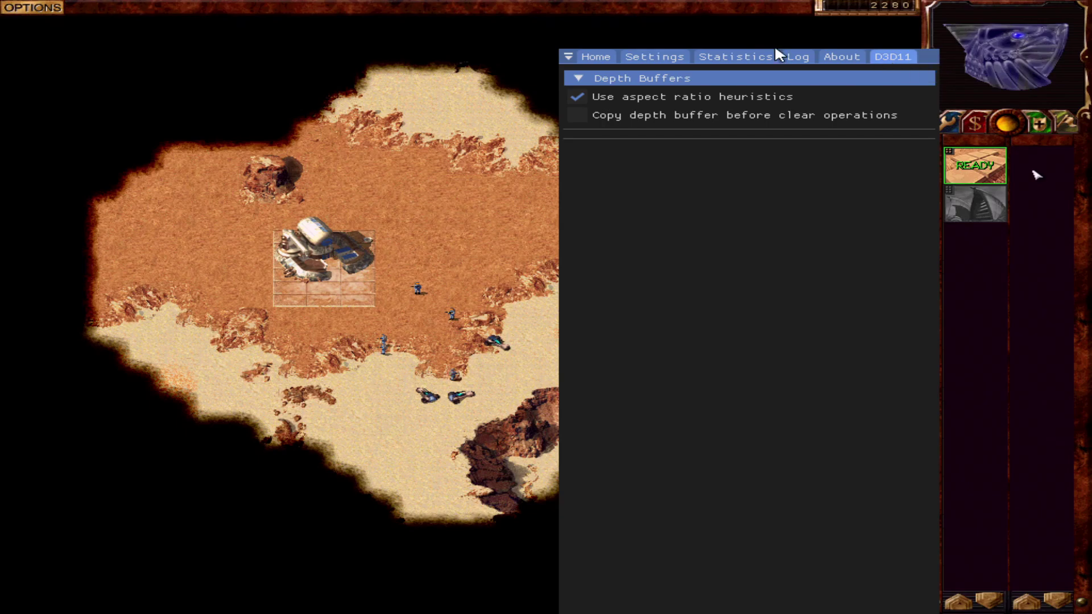
click(668, 57)
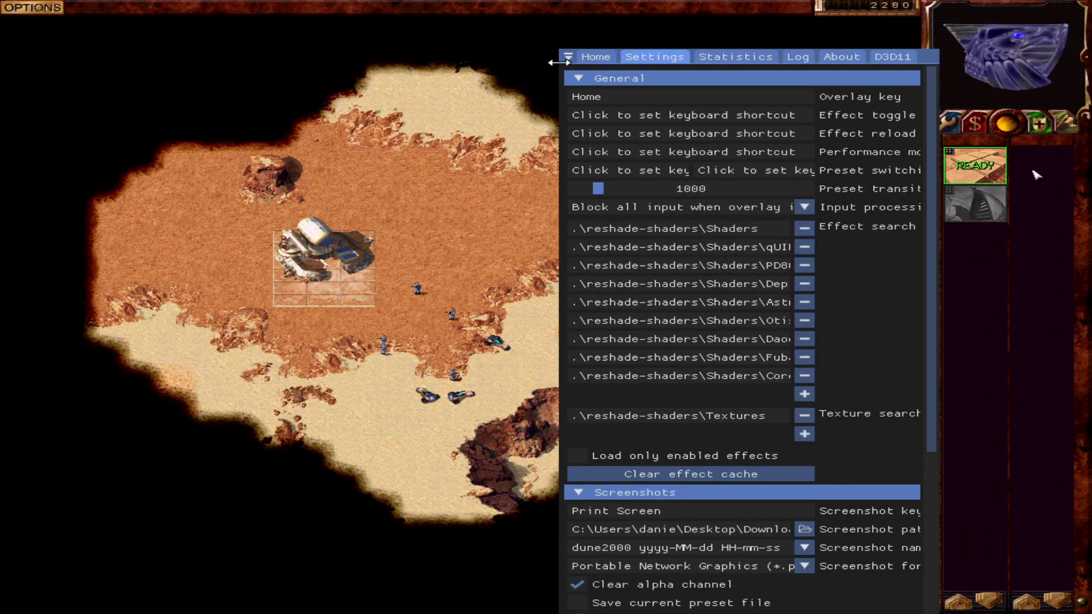
click(605, 62)
scroll(848, 231, up, 15)
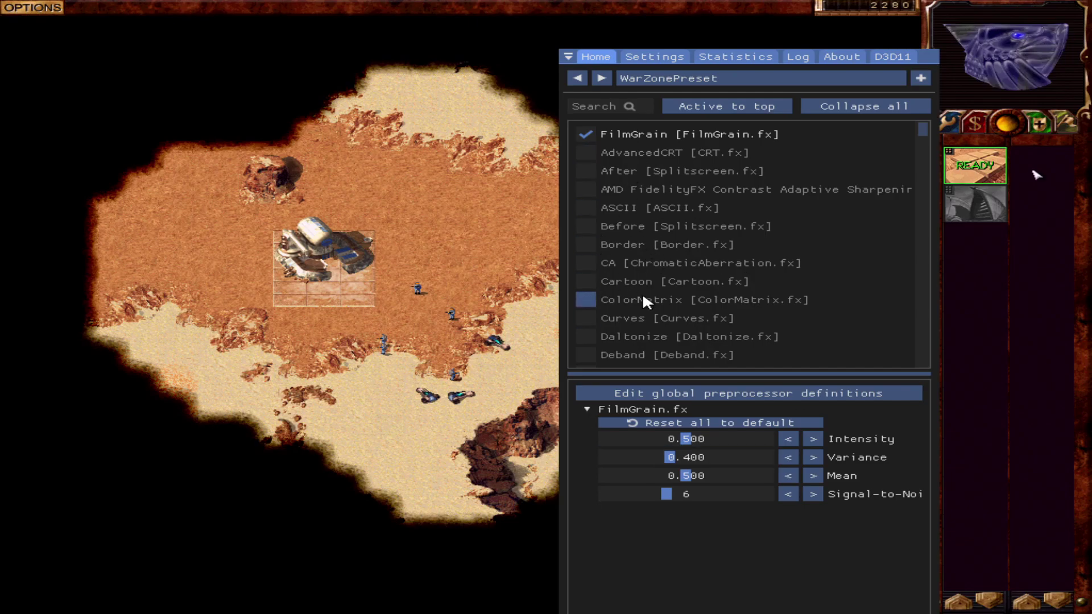
Toggle the Cartoon effect to compare its look on the map, leaving it enabled in the loaded preset.
click(624, 282)
click(623, 281)
click(623, 281)
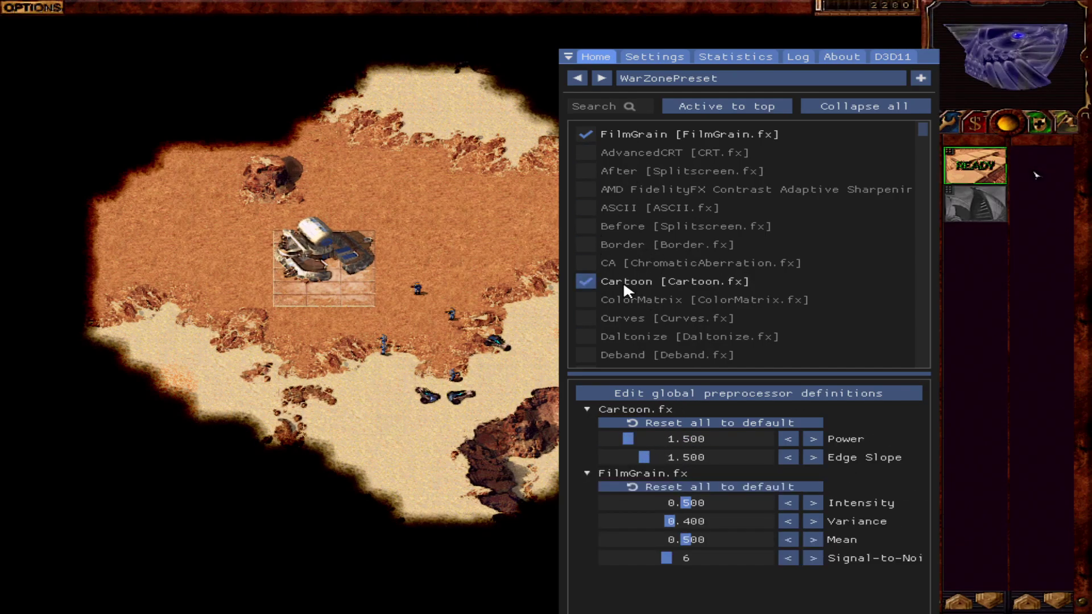
click(622, 281)
click(623, 281)
scroll(623, 280, down, 3)
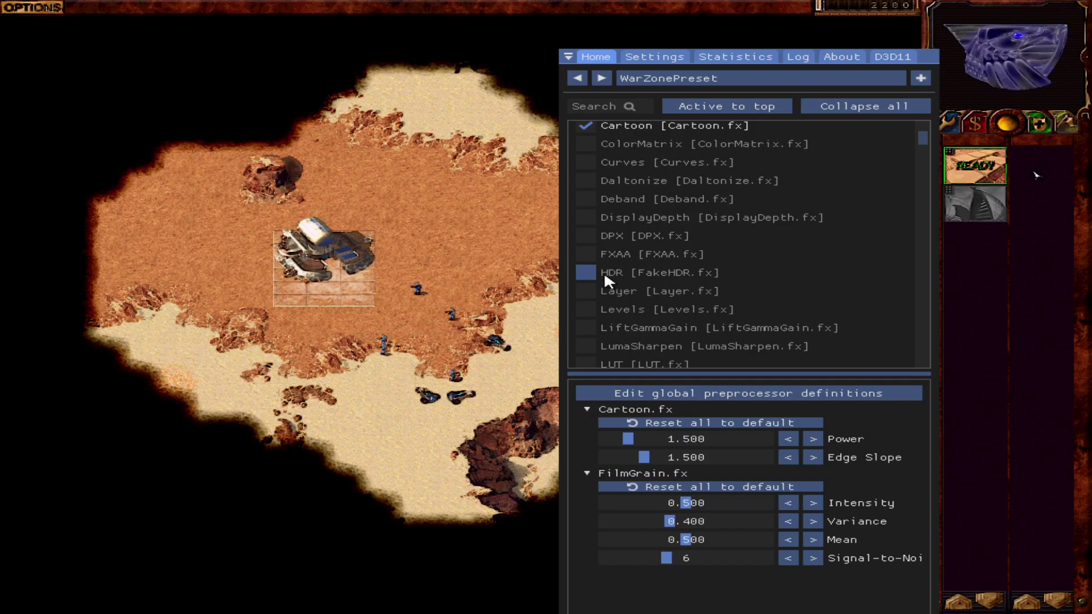
Enable the HDR effect from FakeHDR.fx, disable Cartoon, and close the ReShade overlay to show the whole map.
click(602, 271)
click(604, 275)
click(604, 275)
scroll(604, 275, up, 3)
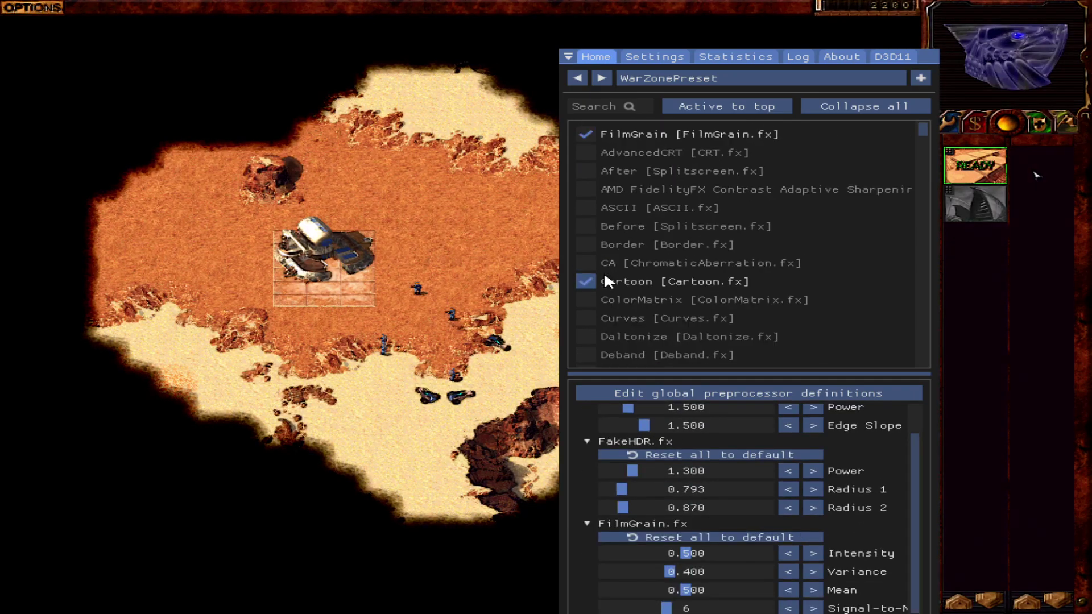
click(604, 275)
drag(937, 50, 382, 35)
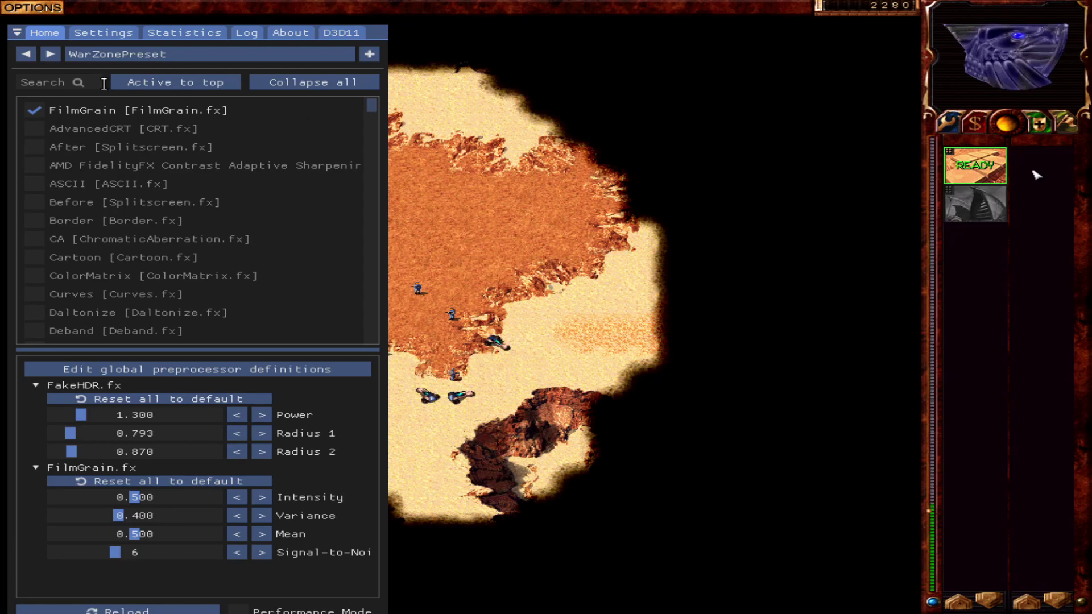
key(Home)
Look over the mission's options menu and resume the mission.
click(32, 8)
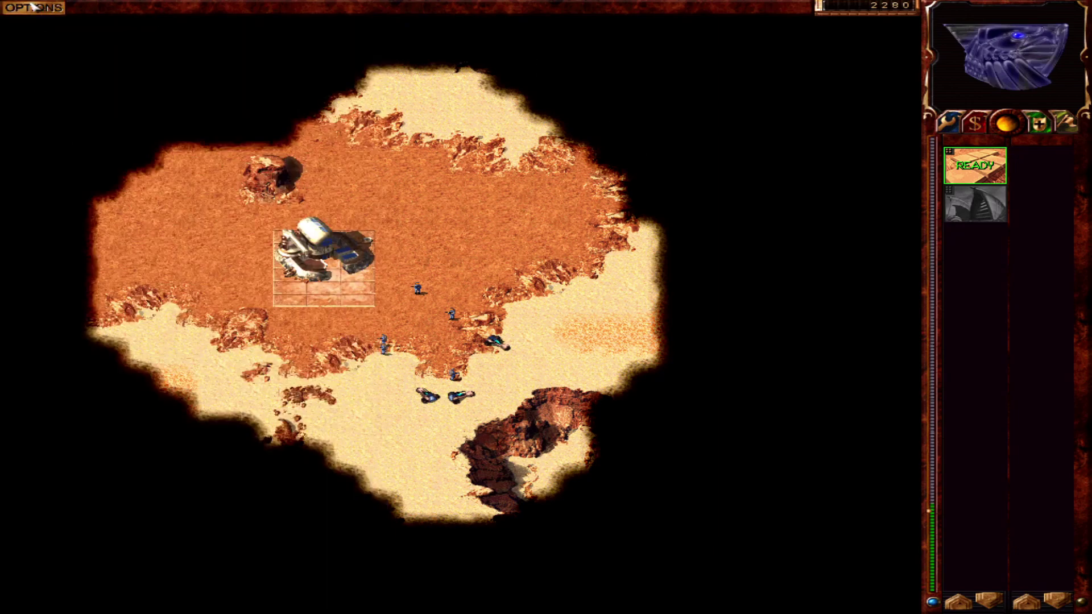
click(578, 245)
click(576, 334)
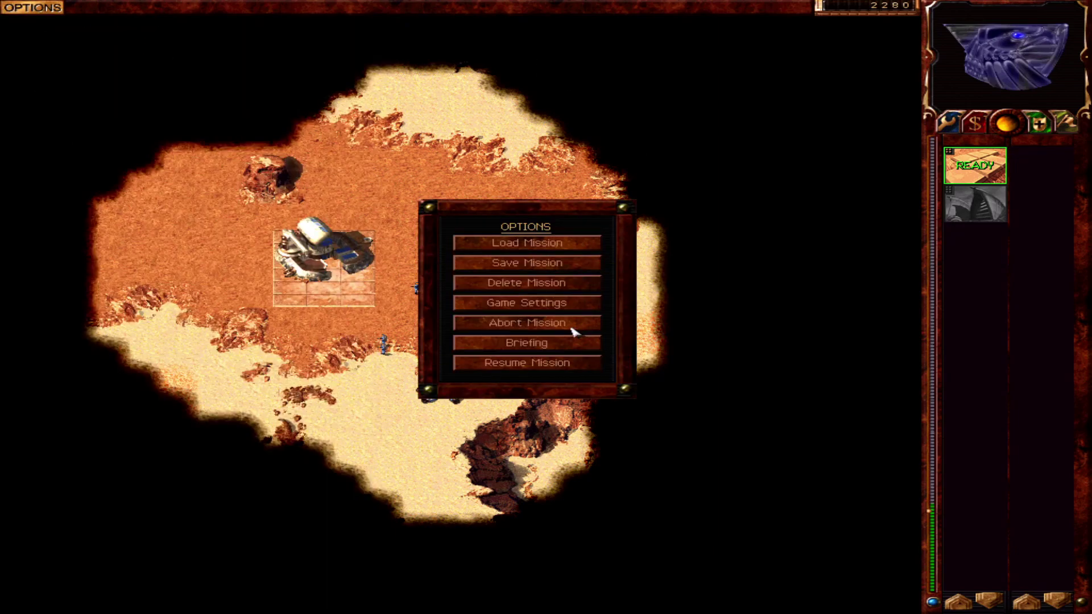
click(577, 362)
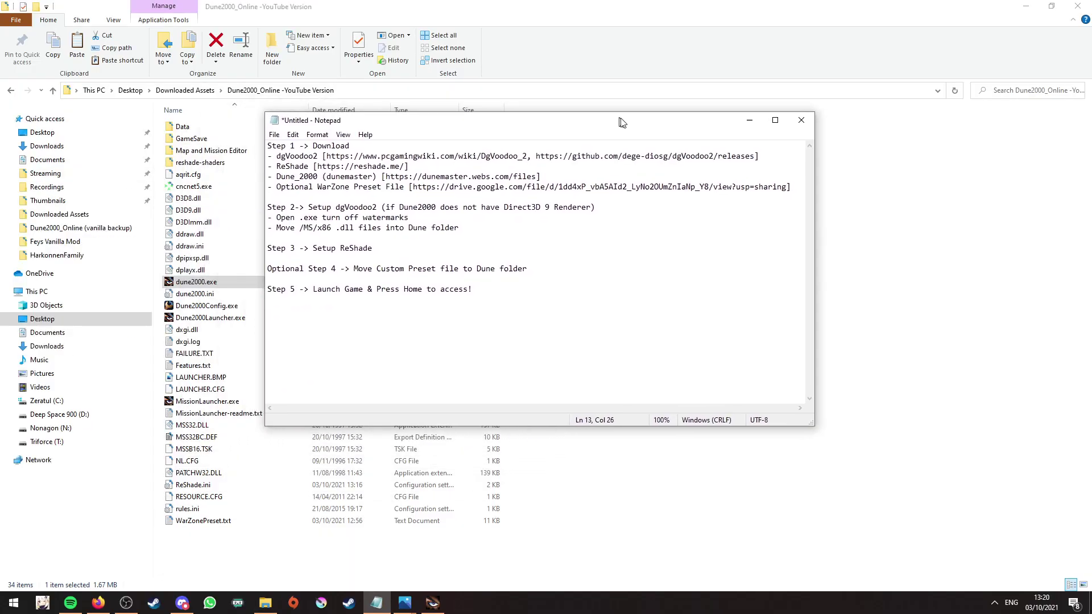
Enlarge the Notepad window containing the setup instructions and reposition it over the game folder.
double_click(620, 122)
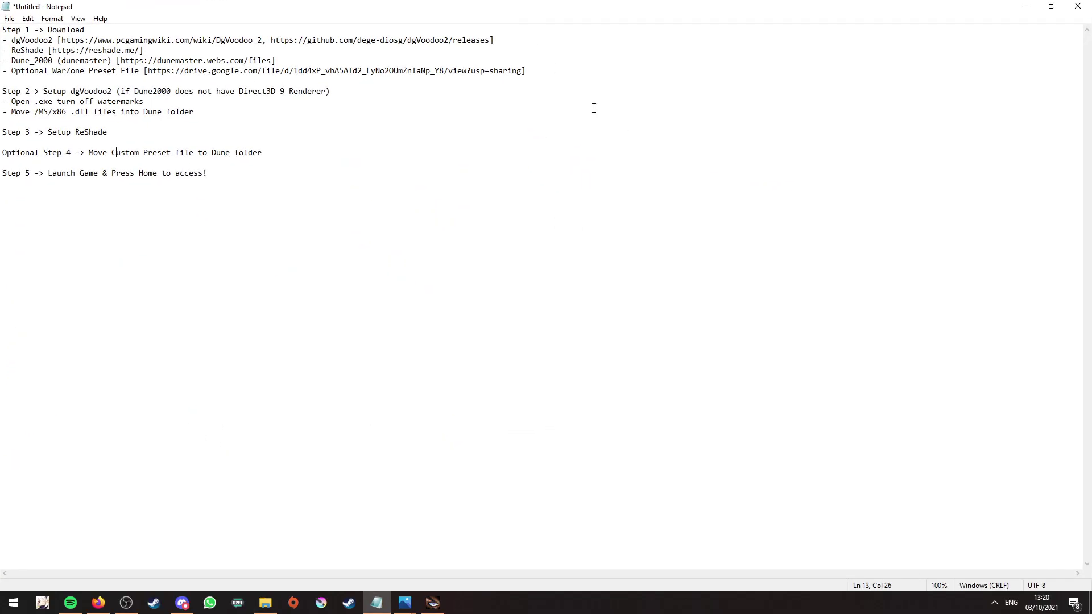
drag(616, 5, 370, 131)
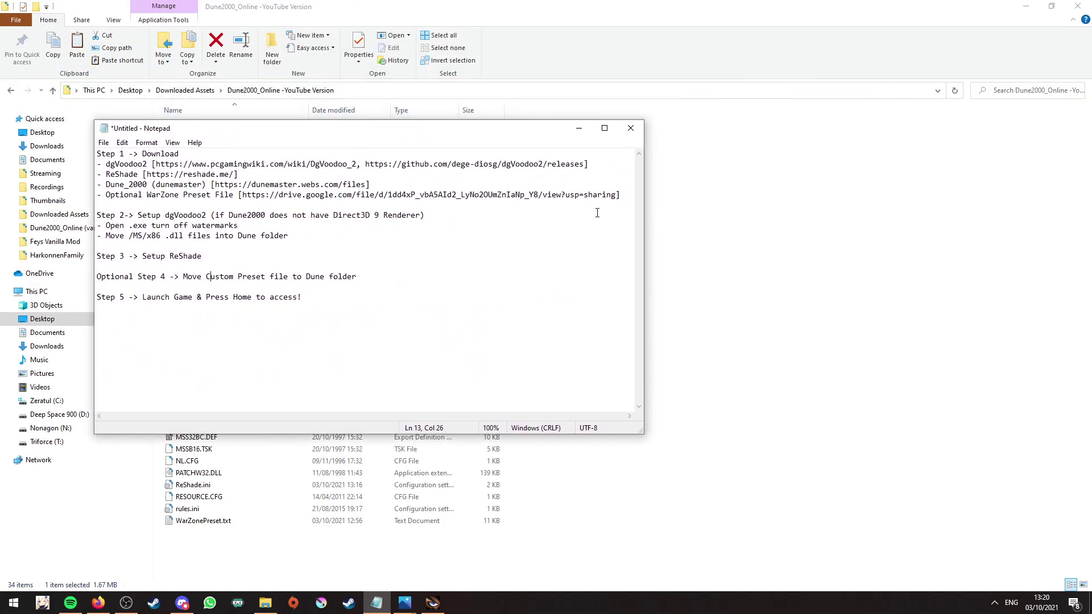
drag(643, 433, 769, 559)
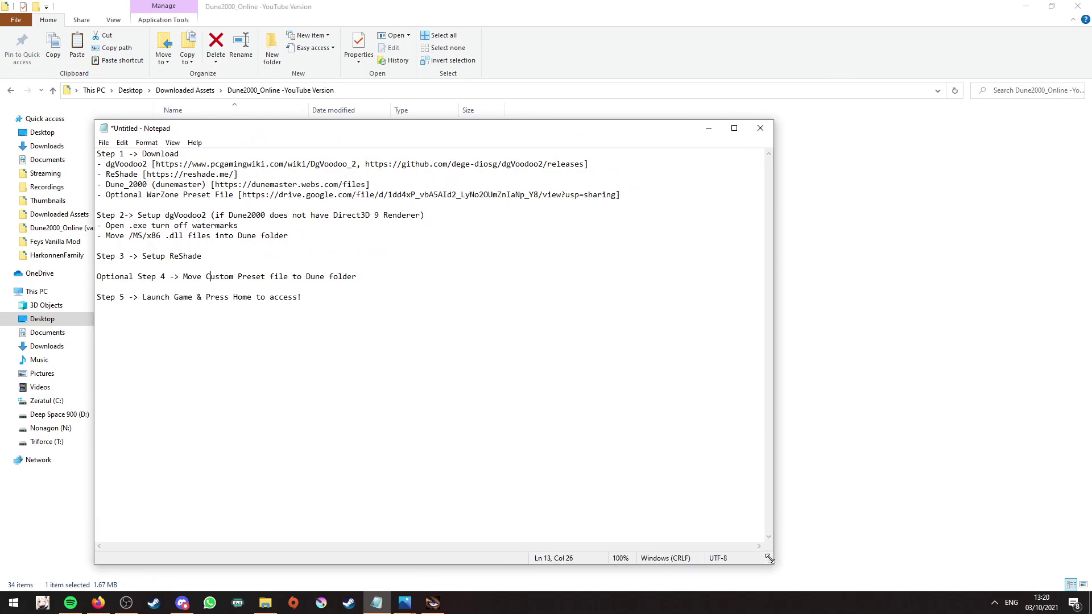
drag(406, 135, 422, 115)
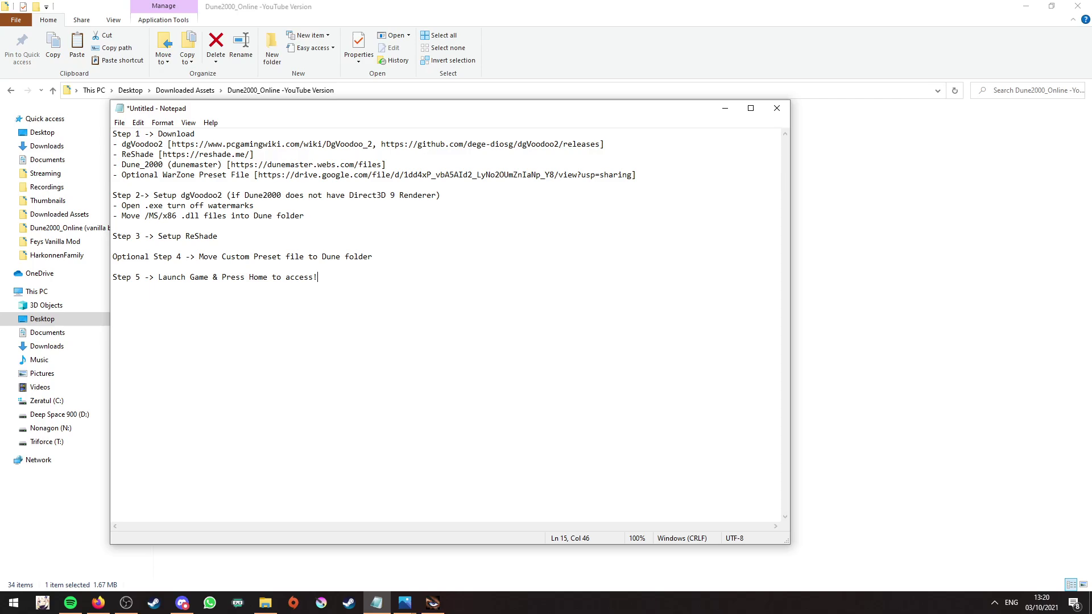
key(alt+Tab)
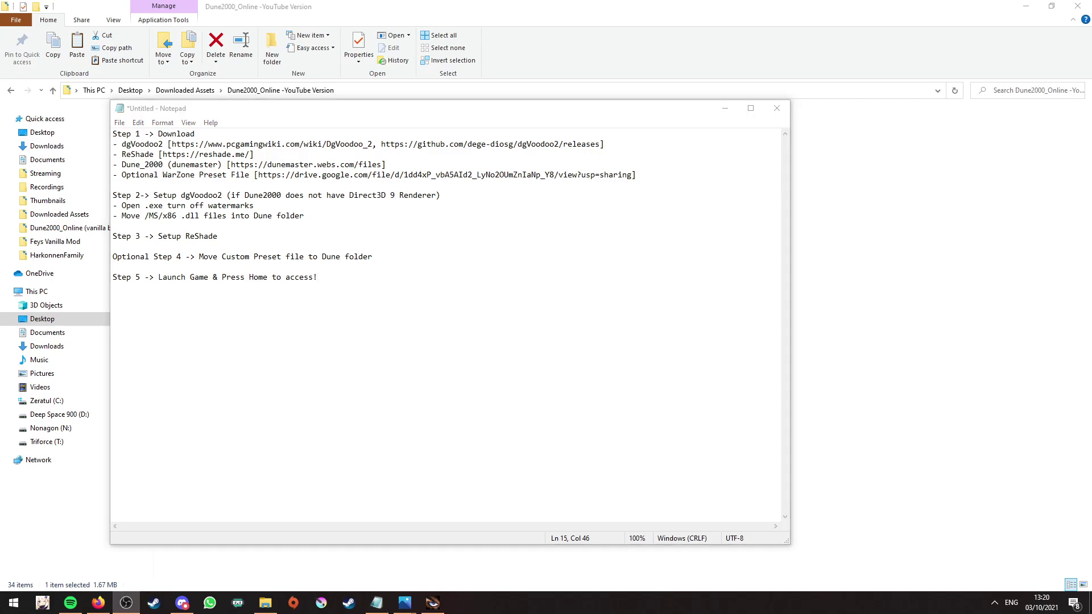